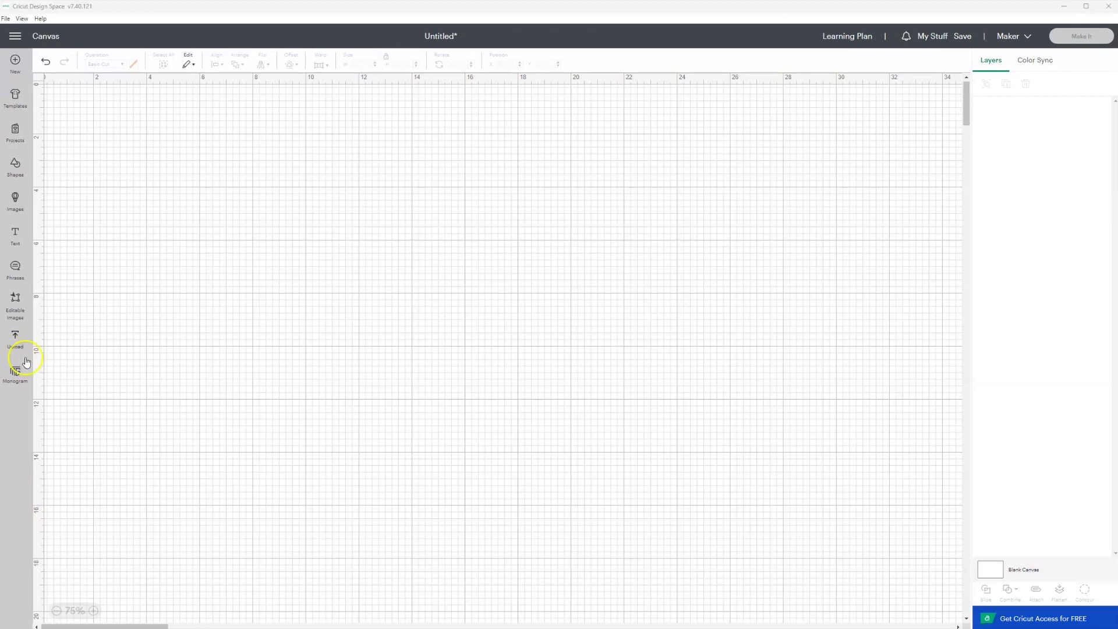
Step: Upload the Doll Box-CRICUT.svg file from the PPC-Window Doll Box folder as a cut image
click(19, 338)
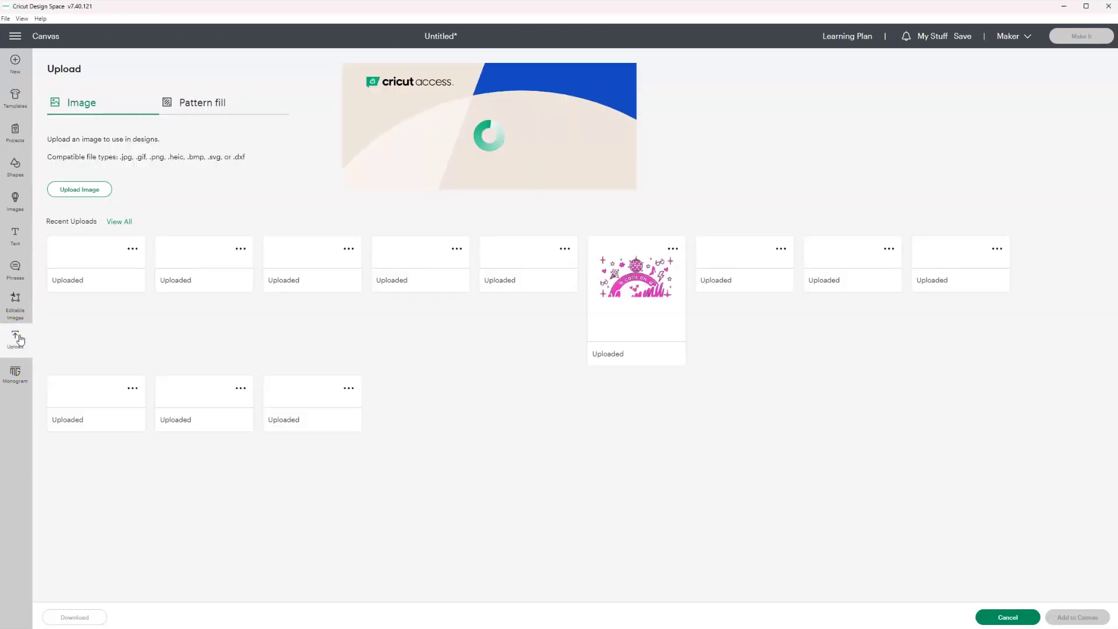
click(84, 191)
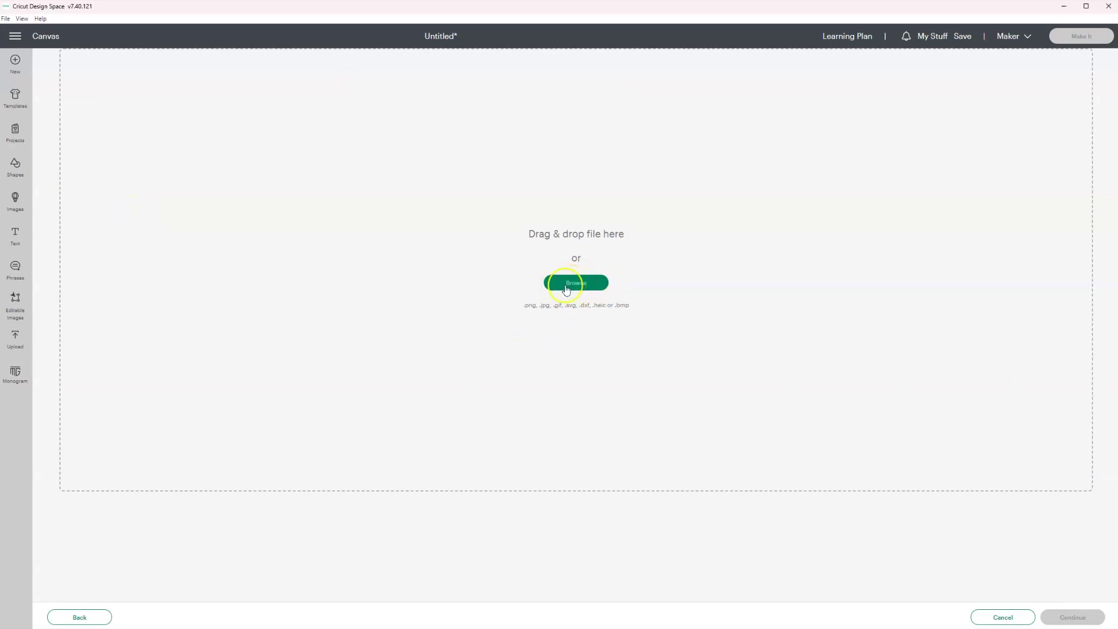
click(651, 608)
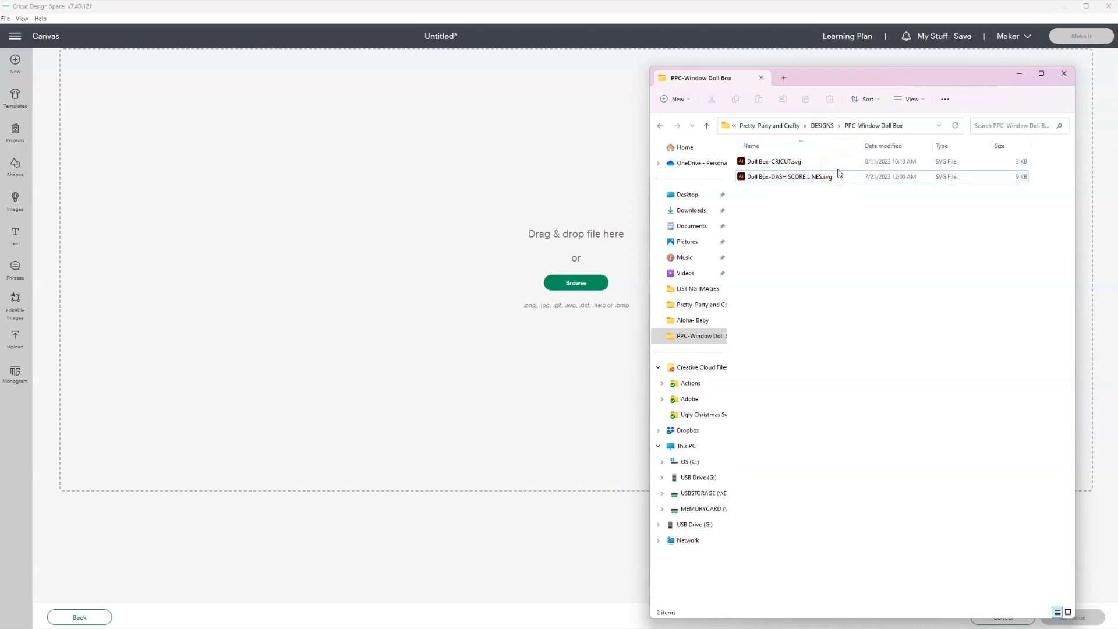
click(783, 165)
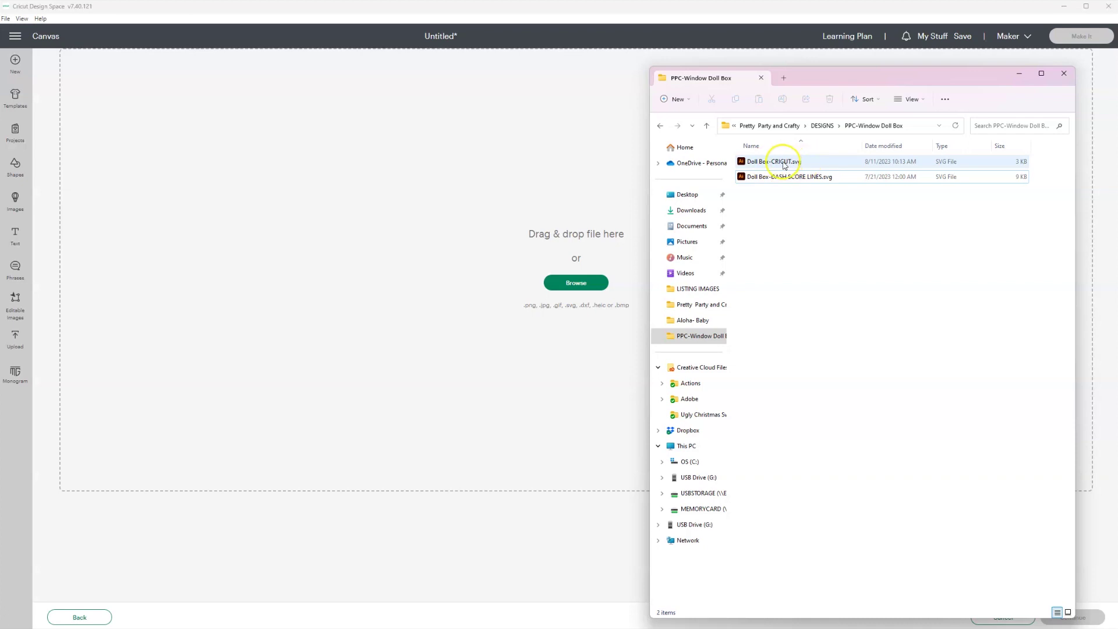
click(816, 180)
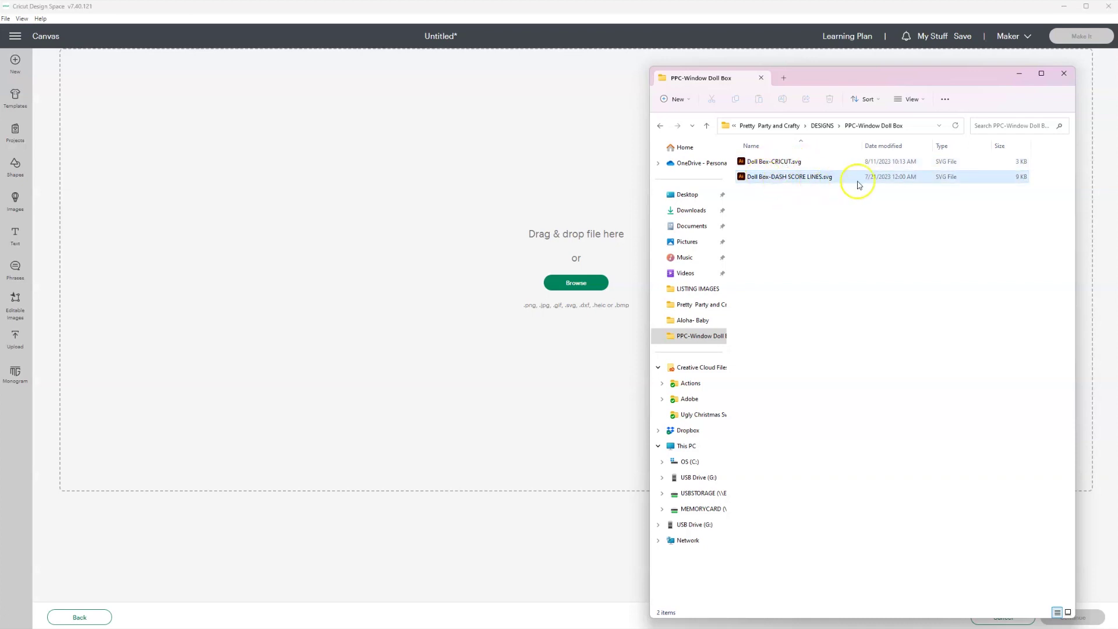
click(806, 162)
drag(807, 162, 435, 233)
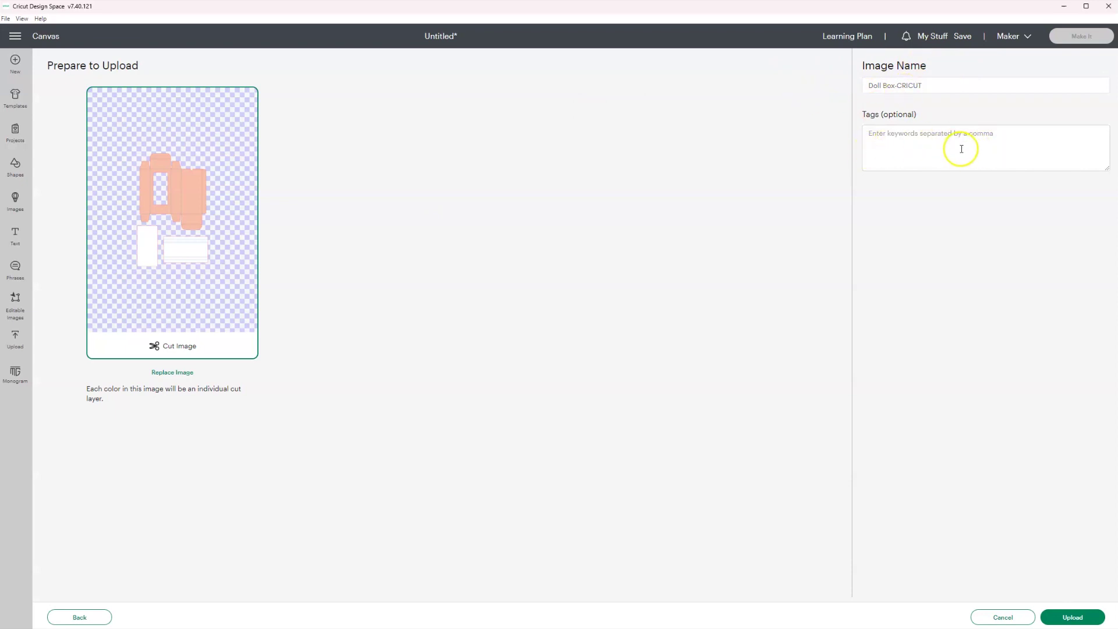
click(1078, 619)
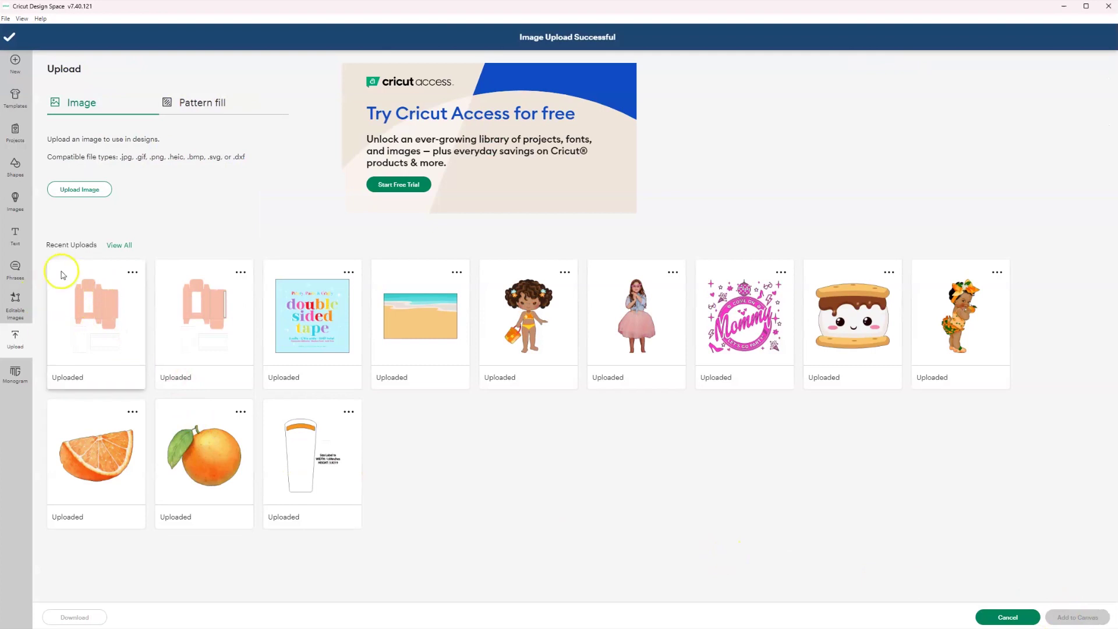
Step: Add the newly uploaded doll box image to the canvas and move it to about X 6.4, Y 1.0 in
click(80, 312)
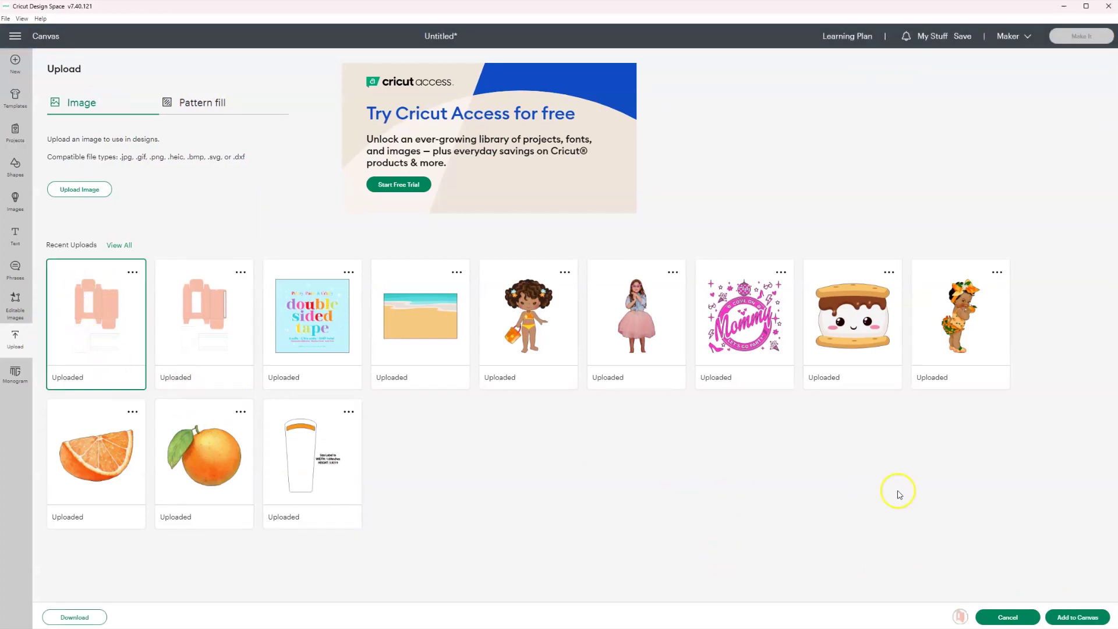
click(1074, 620)
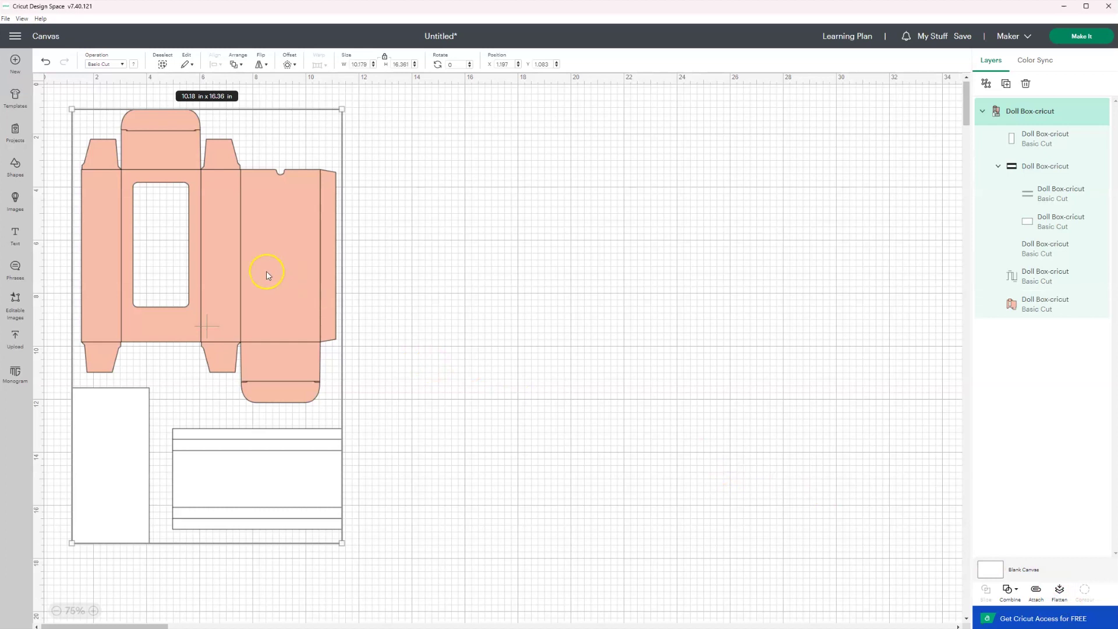
drag(267, 276, 406, 274)
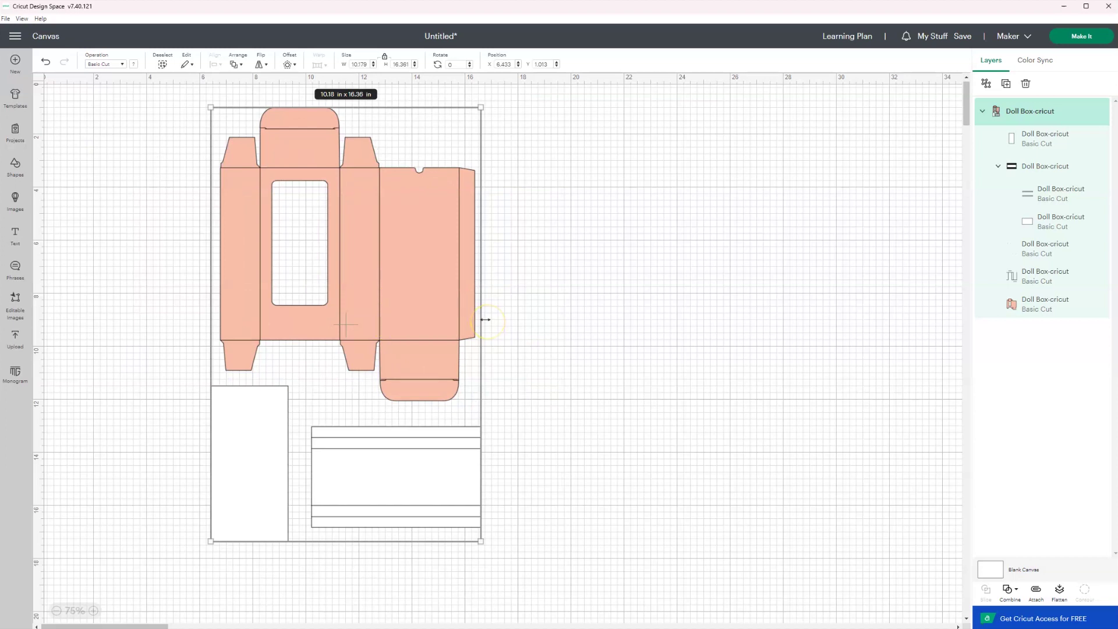
Step: Ungroup the doll box design into its separate pieces
click(485, 303)
right_click(370, 269)
click(391, 291)
click(616, 371)
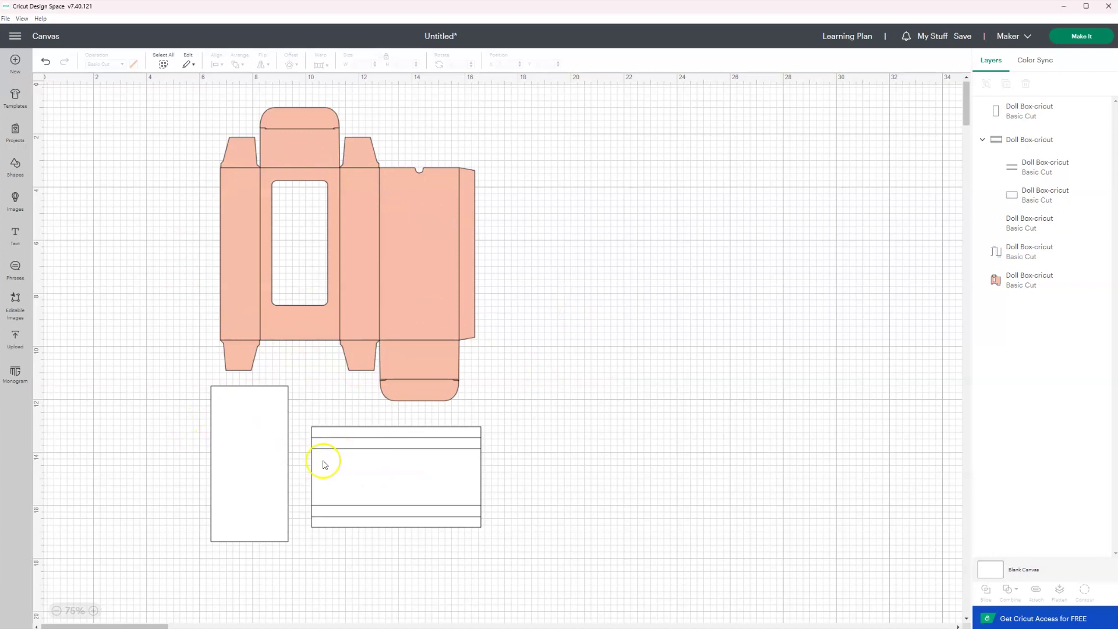
Step: Move the plain narrow rectangle from below the box to the empty canvas at its right, about Y 1.6 in
click(237, 439)
drag(237, 439, 681, 160)
click(676, 170)
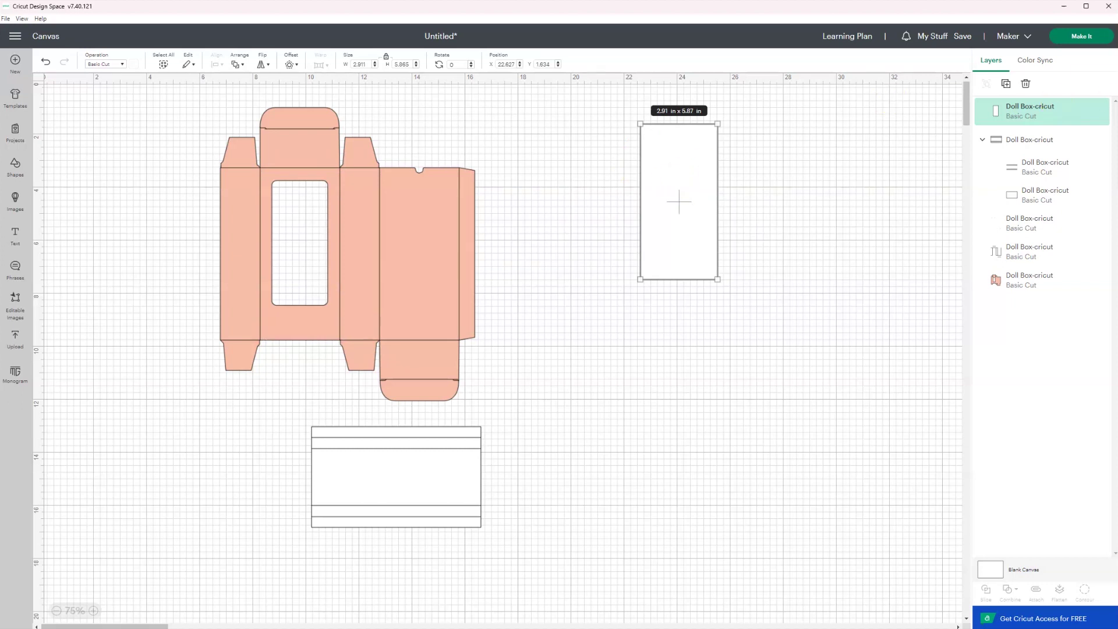
Step: Rename the plain narrow rectangle's layer as ACETATE-CUT
double_click(1028, 109)
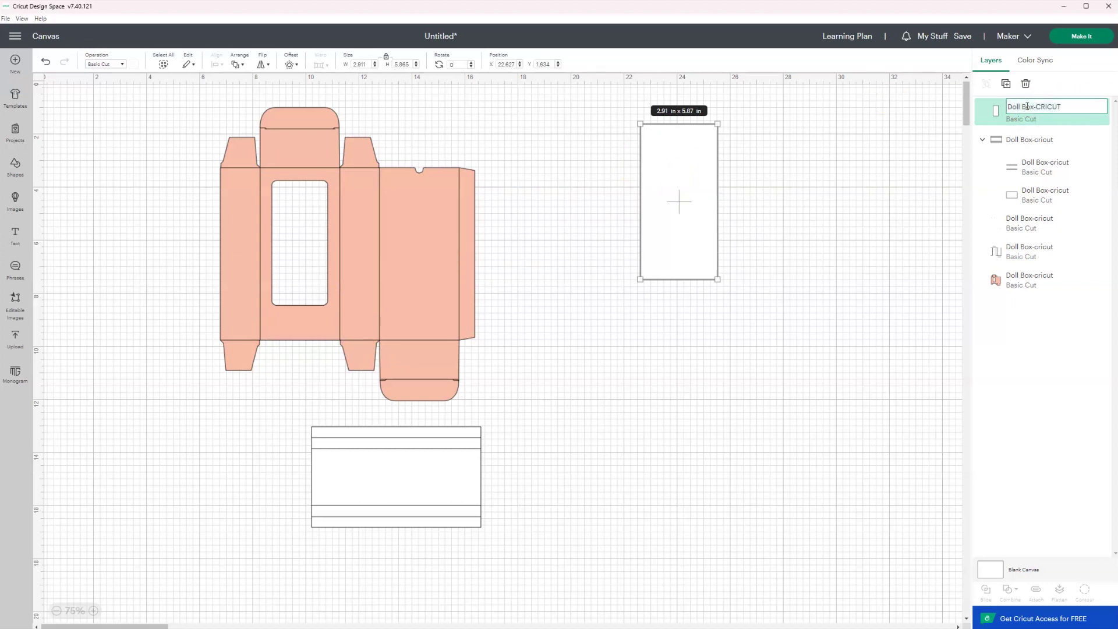
key(ctrl+a)
text(AC)
click(858, 177)
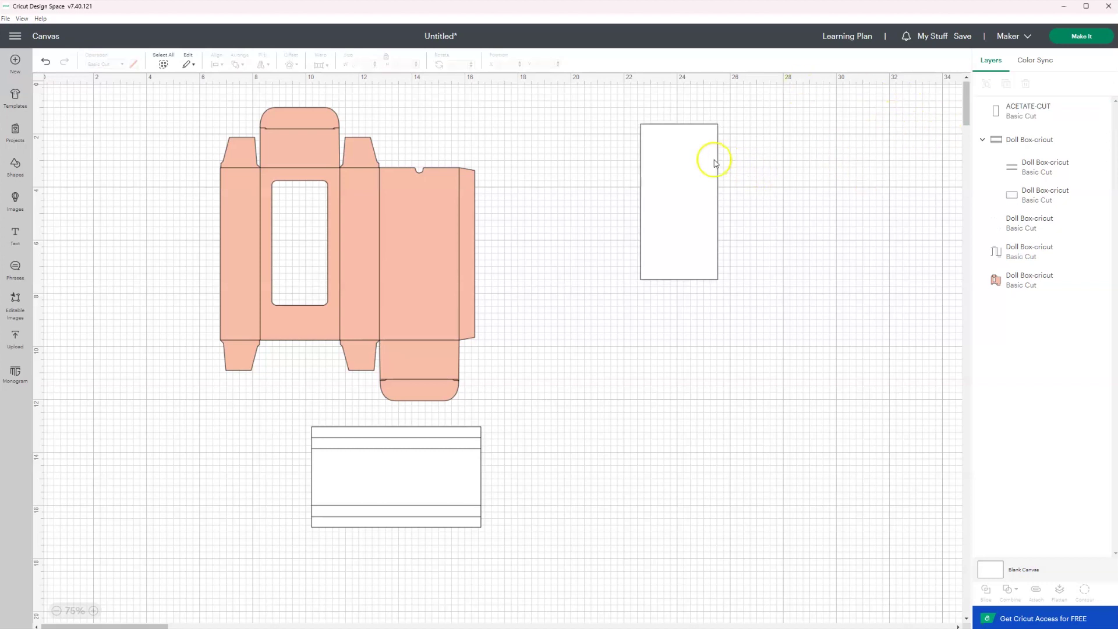
Step: Shift the ACETATE-CUT rectangle to about X 24.5, Y 1.8 in and hide its layer
drag(665, 174, 705, 188)
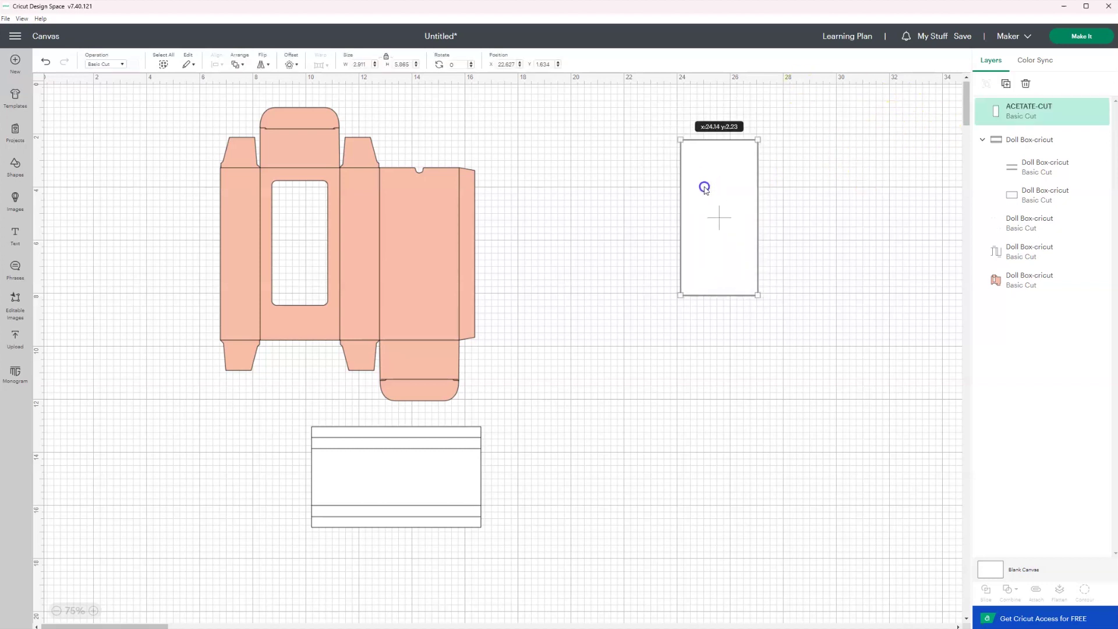
mouse_move(721, 190)
mouse_down()
mouse_move(739, 170)
mouse_move(728, 174)
mouse_up()
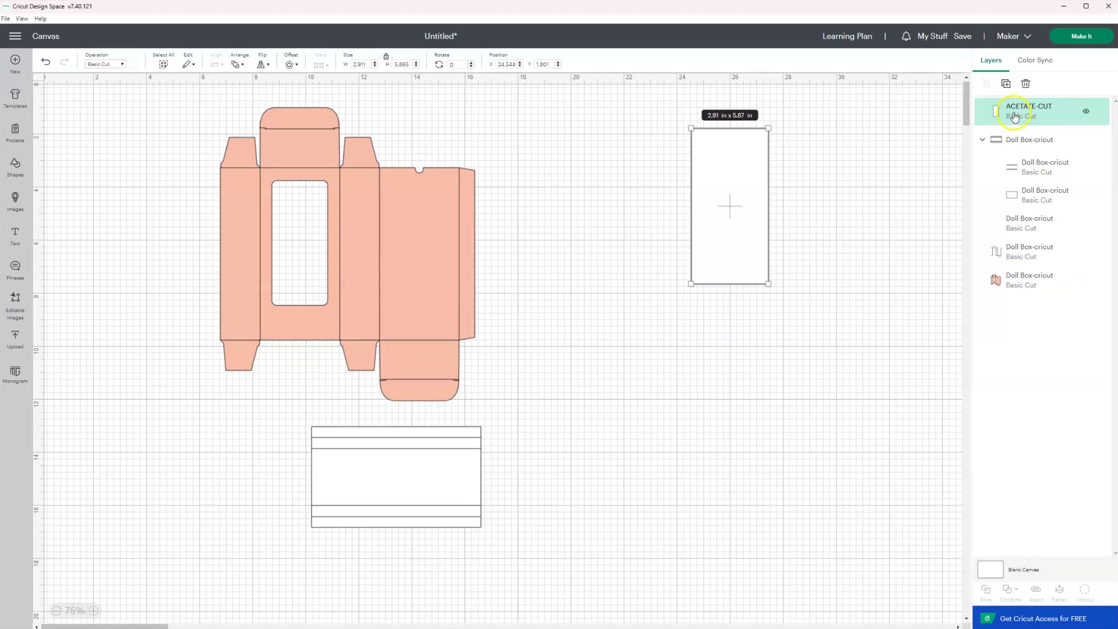
click(1088, 112)
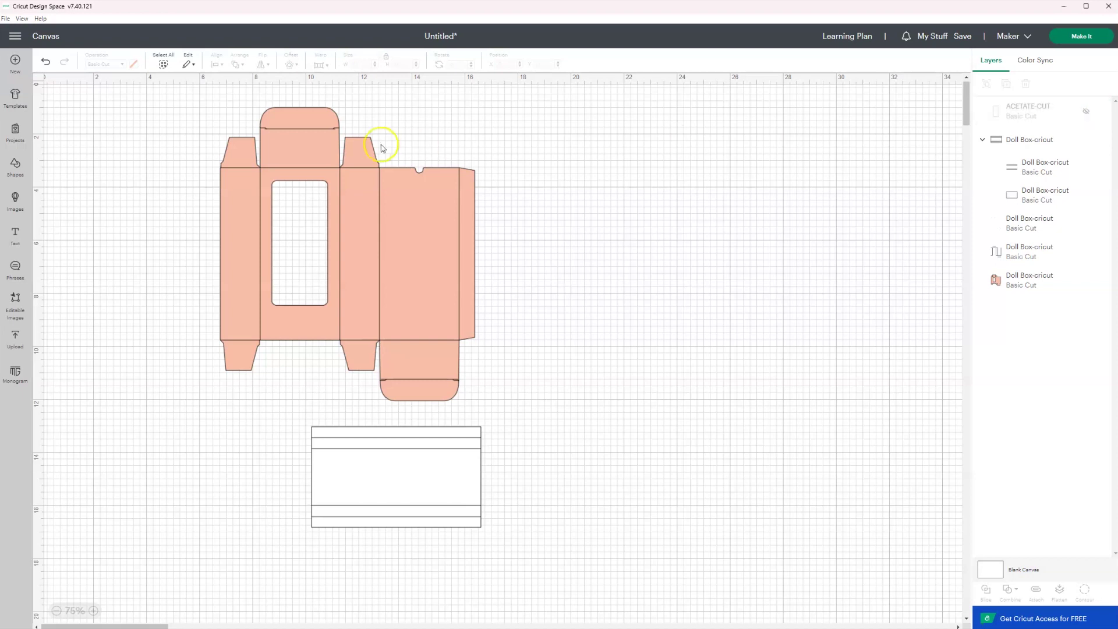
Step: Move the lined backer piece to the right of the box and rotate it to 270°
drag(402, 503, 603, 273)
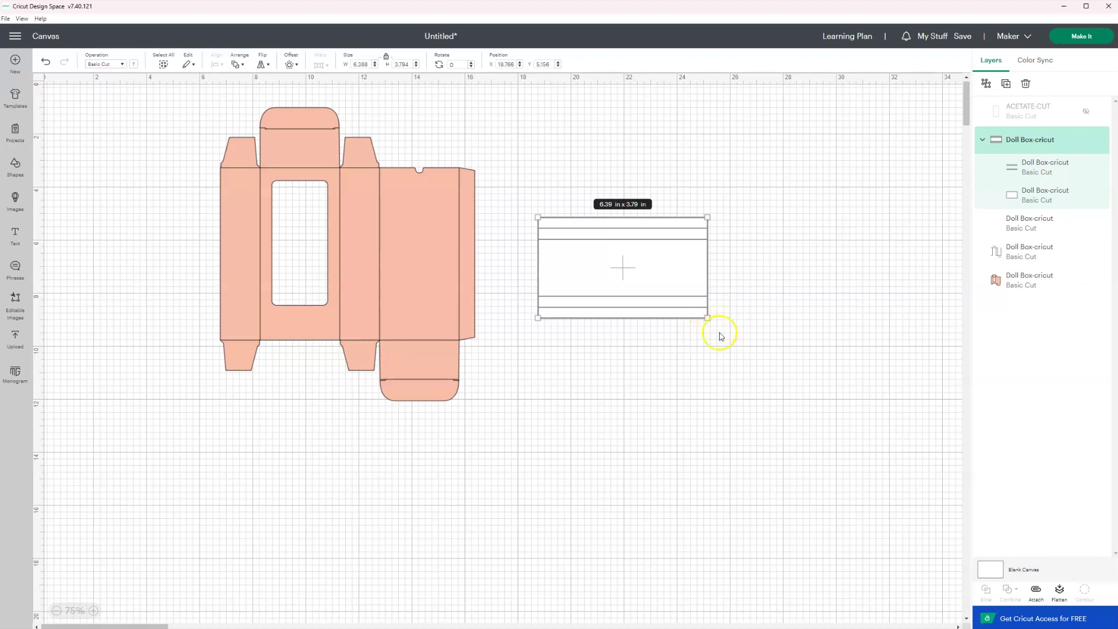
drag(715, 328, 683, 146)
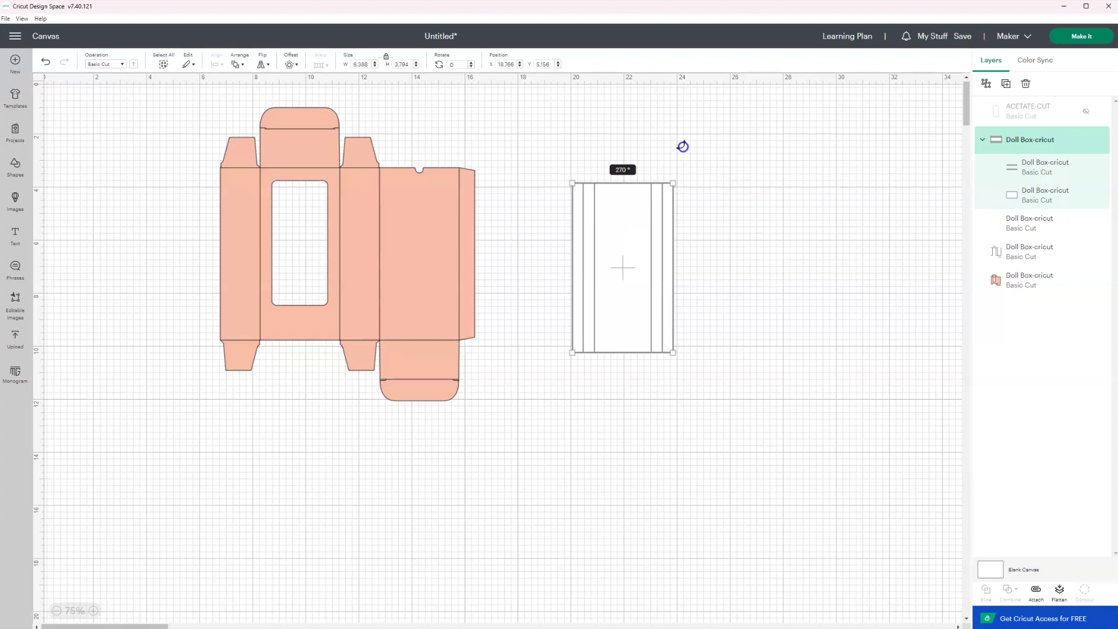
mouse_move(617, 232)
mouse_down()
mouse_move(607, 300)
mouse_move(629, 255)
mouse_move(617, 230)
mouse_move(624, 247)
mouse_move(438, 257)
mouse_move(307, 215)
mouse_move(303, 227)
mouse_move(303, 217)
mouse_move(656, 283)
mouse_move(625, 234)
mouse_up()
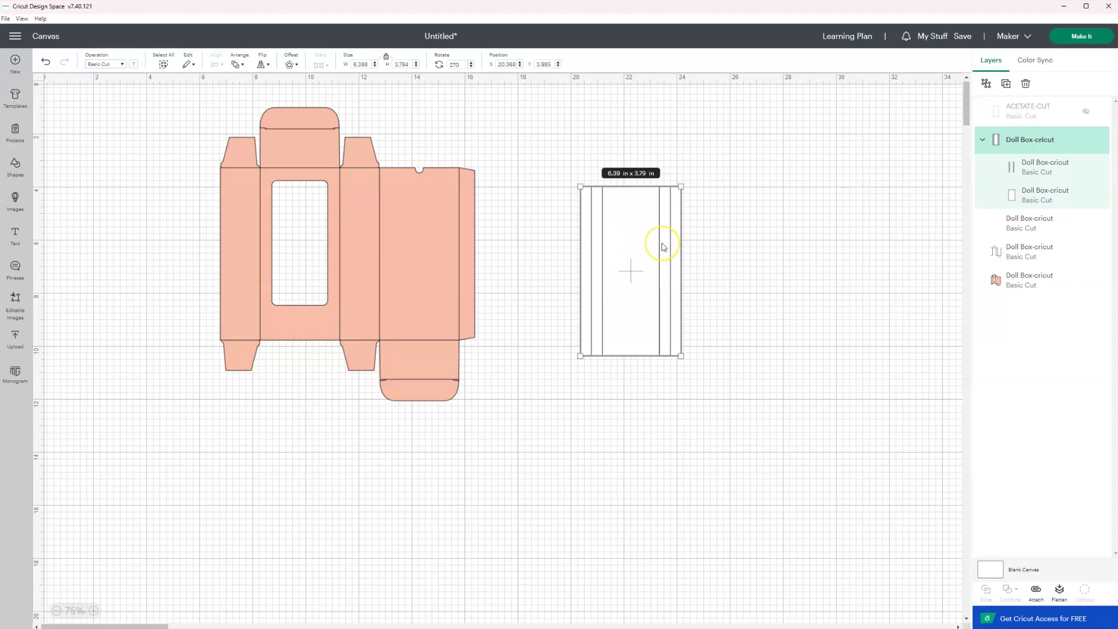
Step: Rename the lined backer piece's group as BACKER-PRINT
click(1030, 141)
double_click(1023, 142)
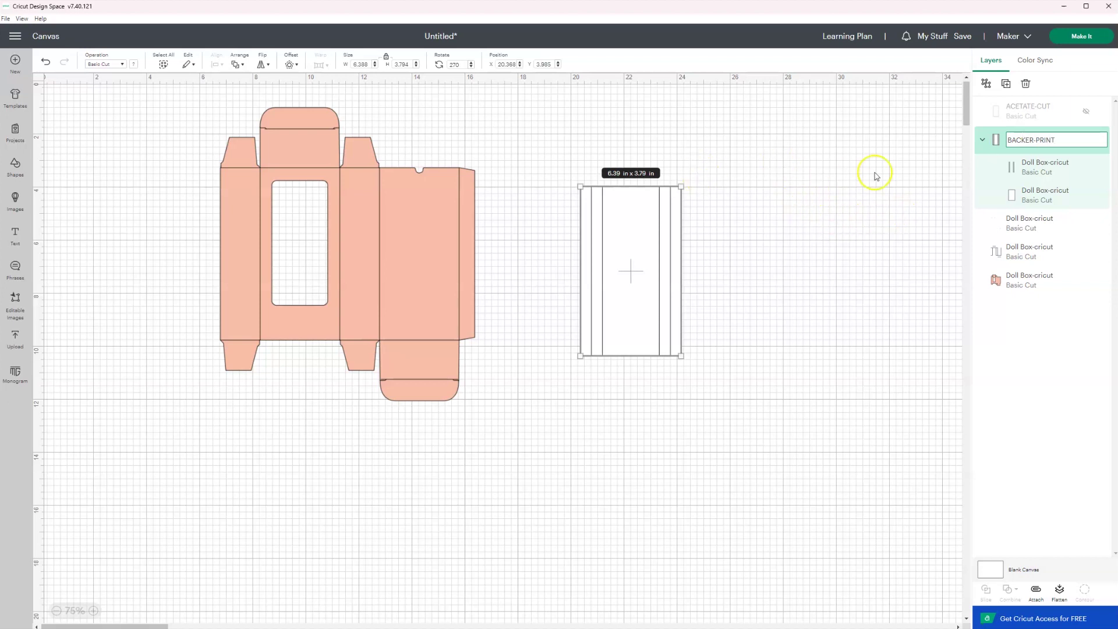
click(709, 262)
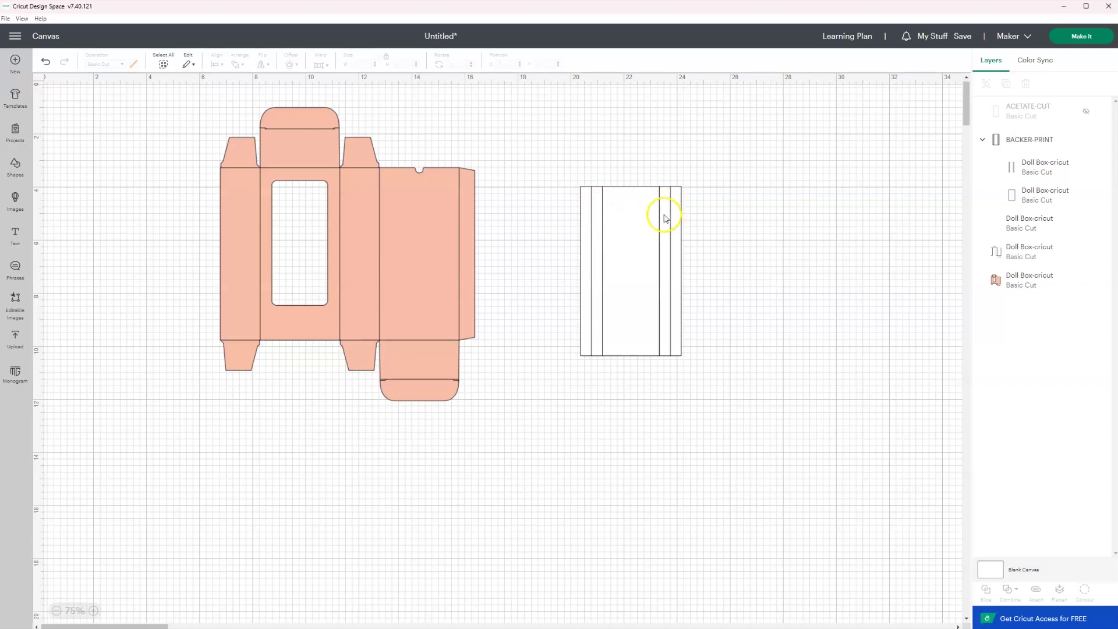
Step: Change the operation of the fold lines in the BACKER-PRINT group to Score
click(643, 236)
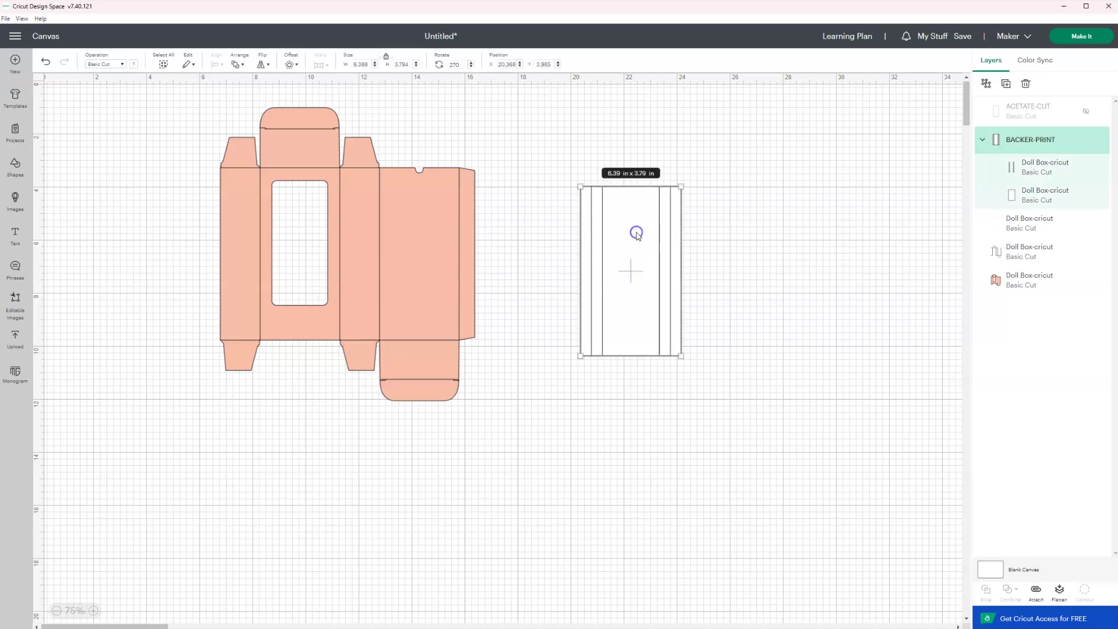
click(1029, 170)
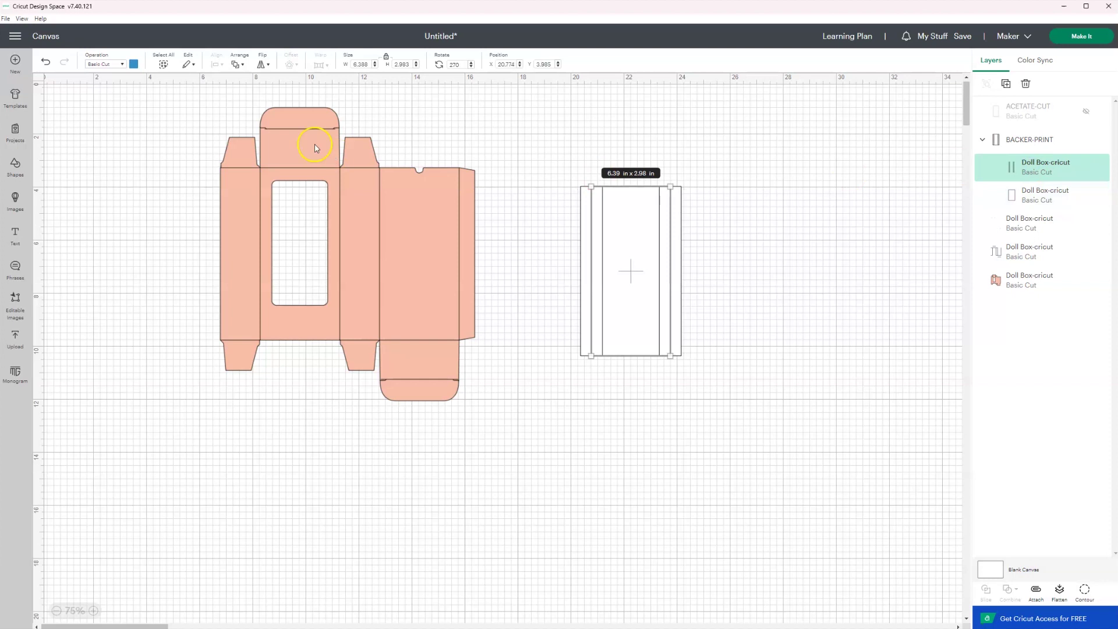
click(108, 66)
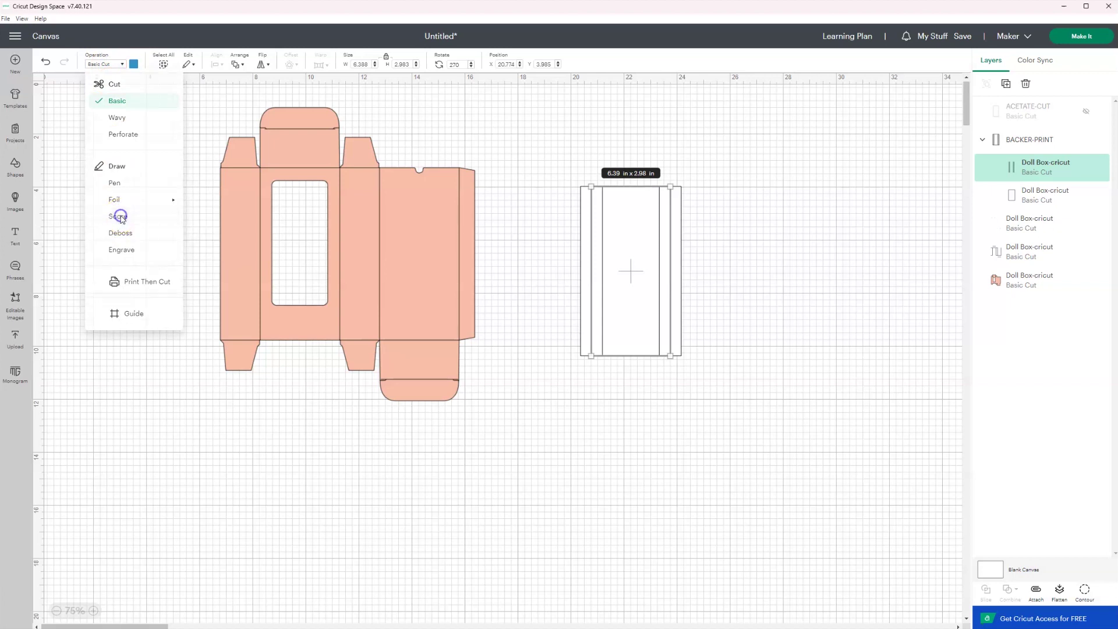
key(Escape)
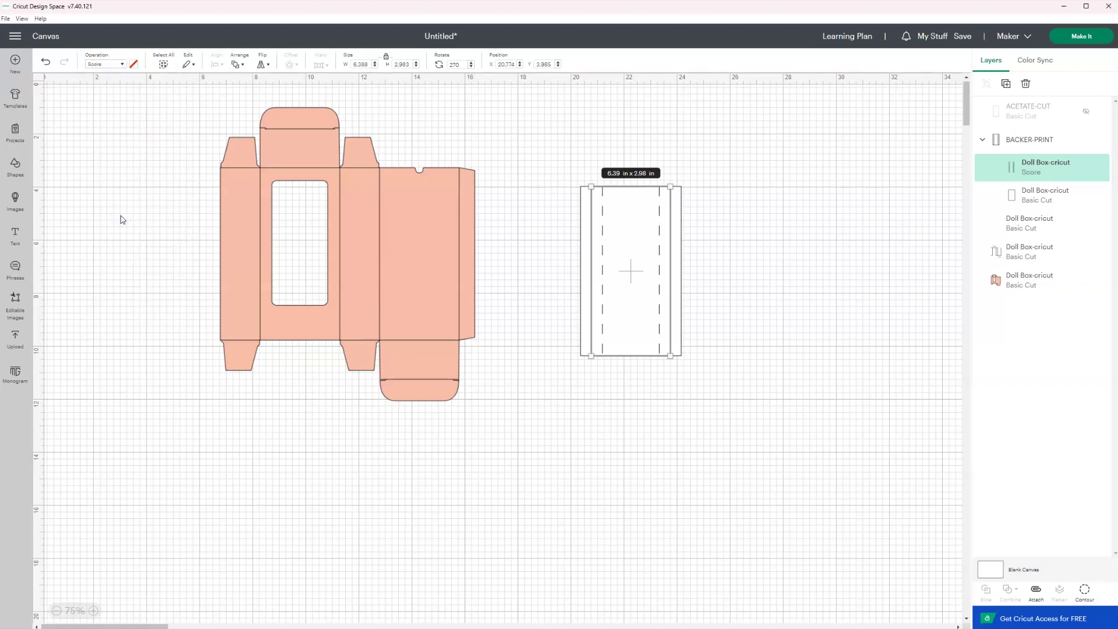
click(772, 302)
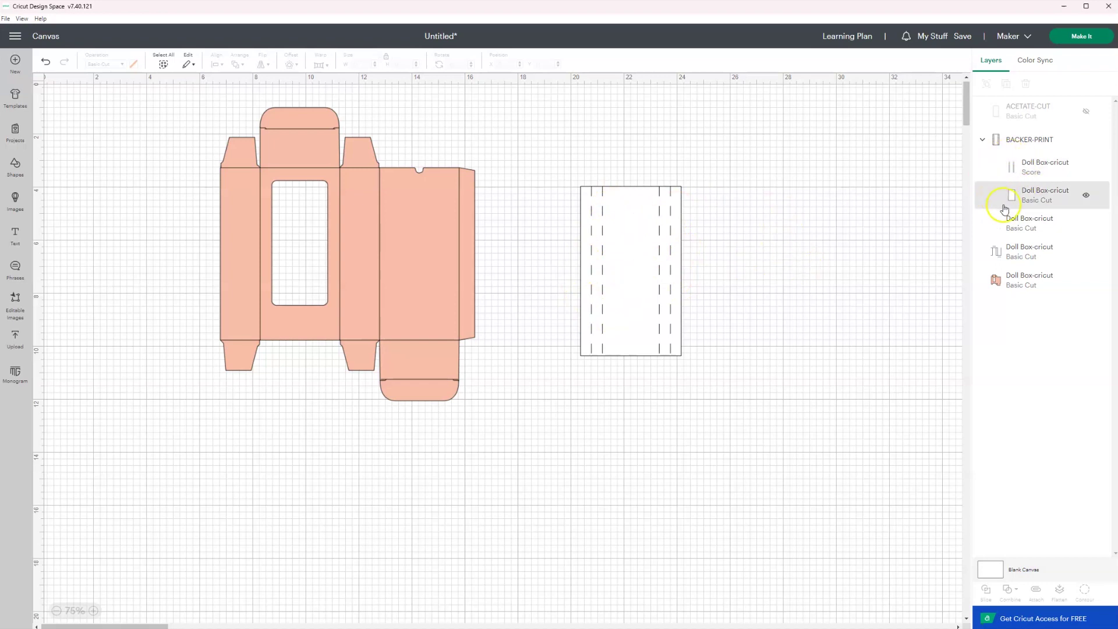
Step: Change the operation of the rectangle in the BACKER-PRINT group to Print Then Cut
click(1042, 201)
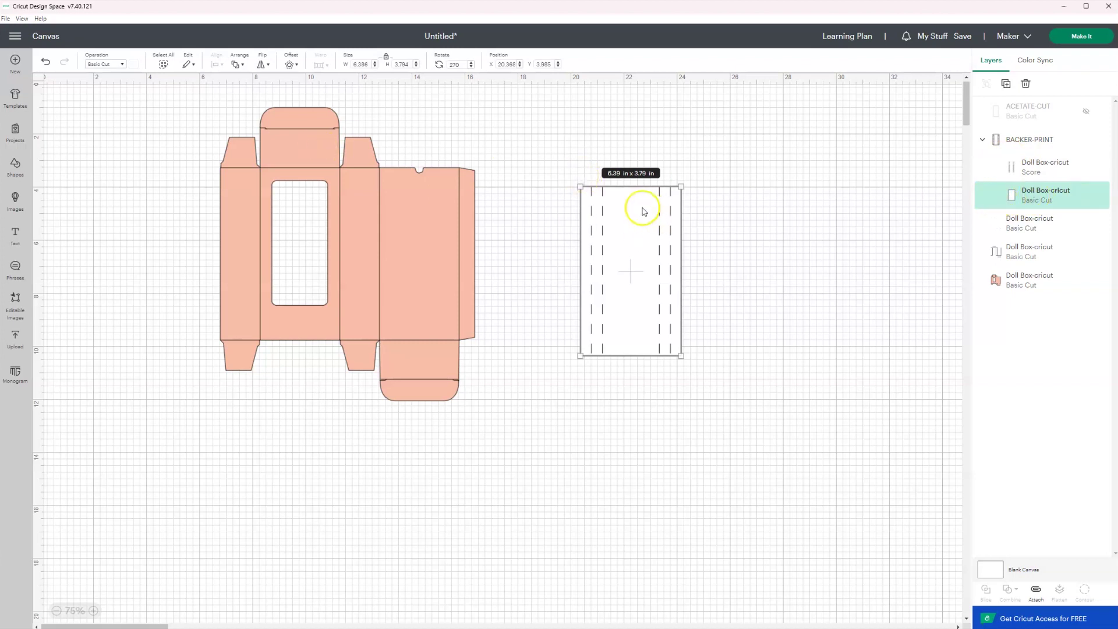
click(107, 65)
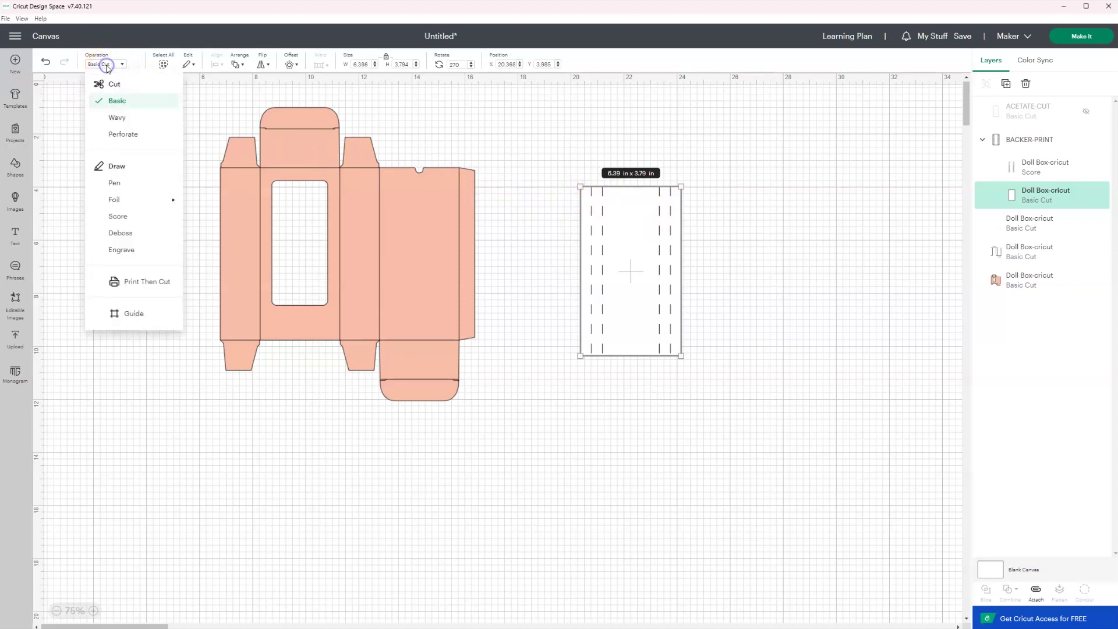
click(144, 283)
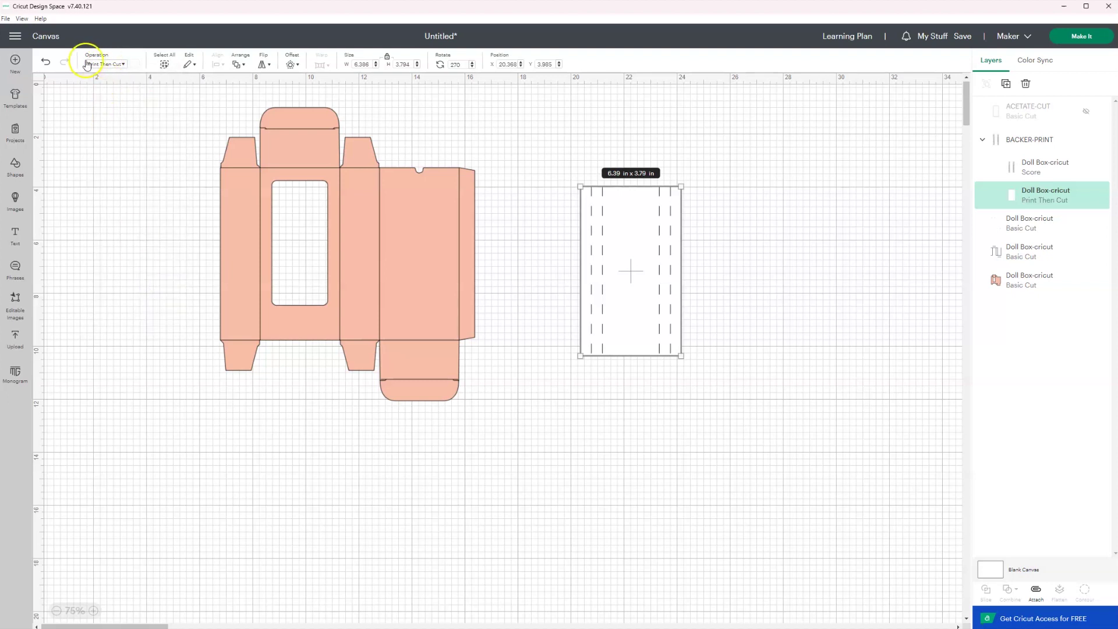
Step: Open the print fill settings of the BACKER-PRINT rectangle and explore the advanced color options
click(134, 66)
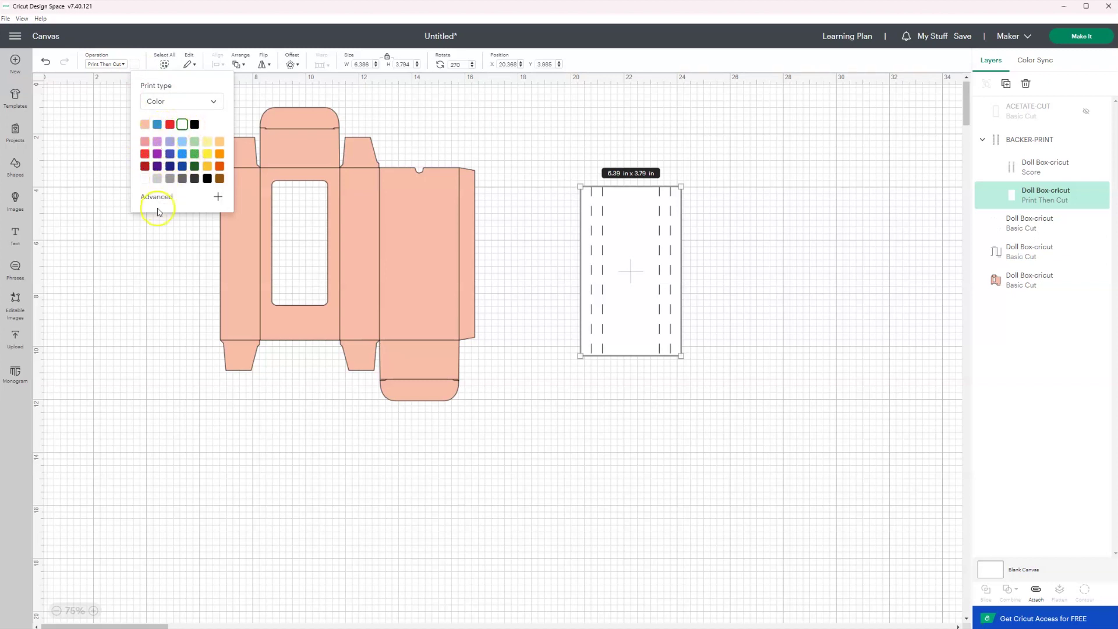
click(219, 197)
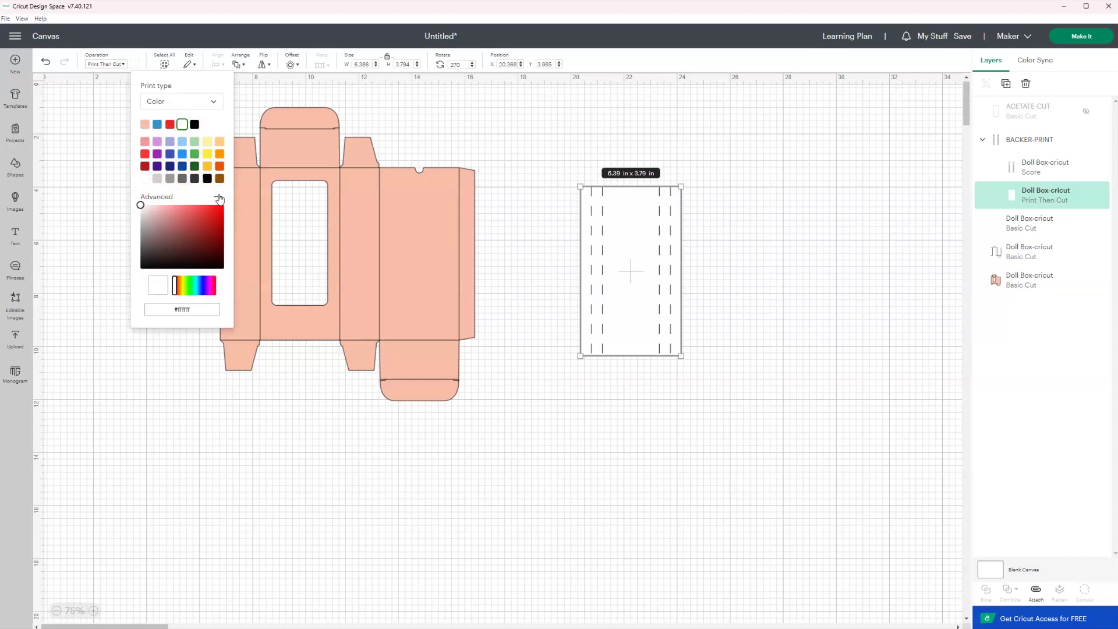
click(182, 286)
mouse_move(182, 289)
mouse_down()
mouse_move(211, 287)
mouse_move(170, 291)
mouse_up()
click(177, 245)
Step: Switch the rectangle's print type to Pattern and filter the available patterns by pink
click(214, 103)
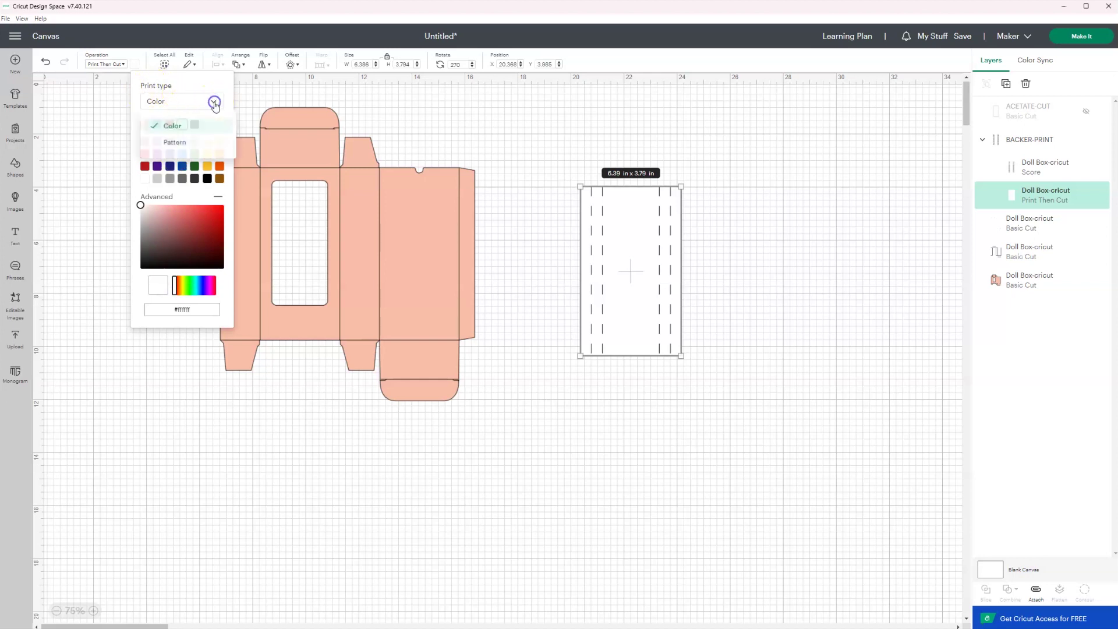
click(175, 144)
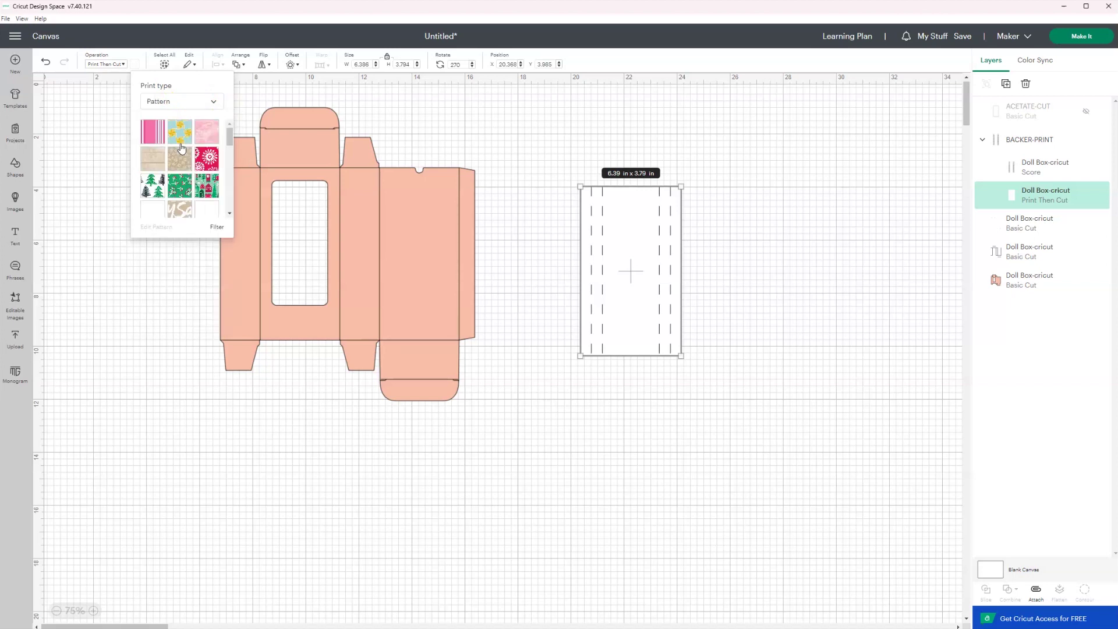
scroll(195, 153, down, 3)
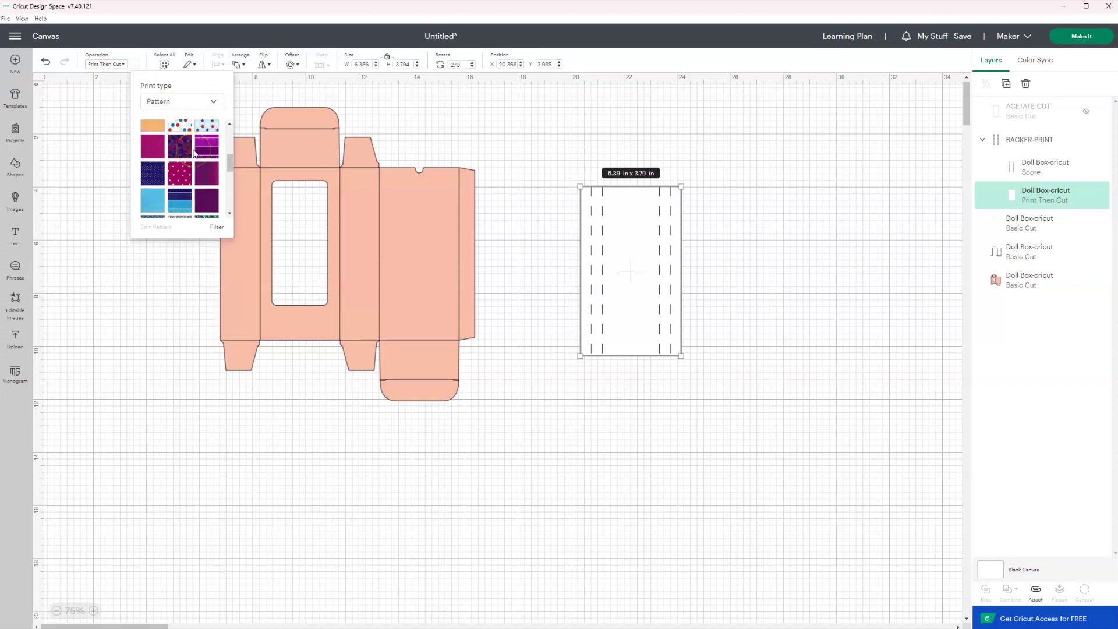
scroll(194, 153, up, 3)
click(218, 227)
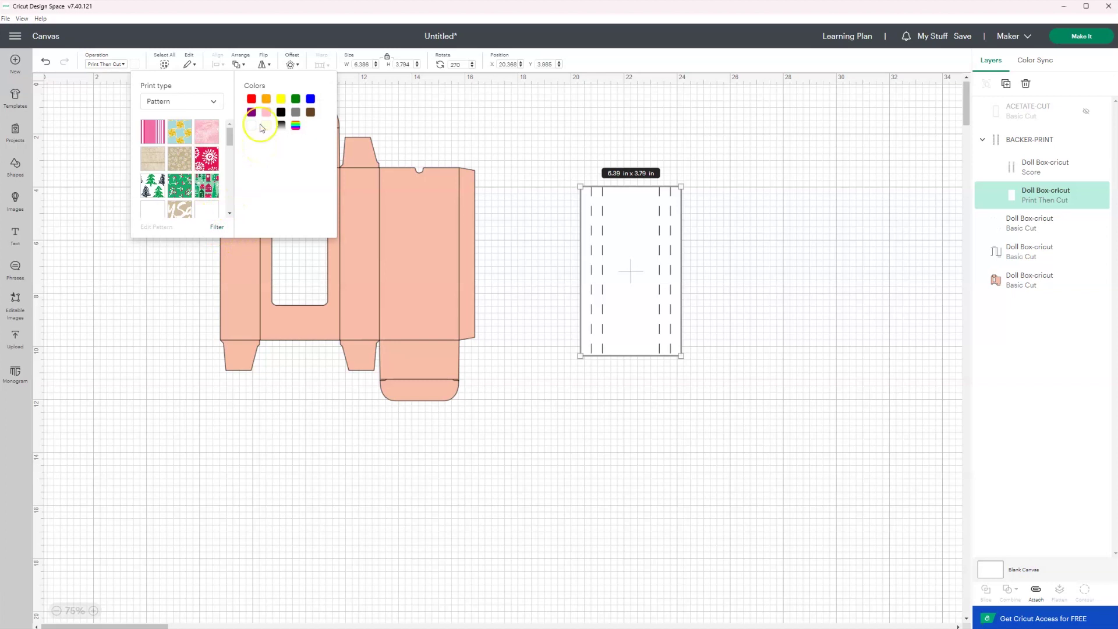
click(267, 115)
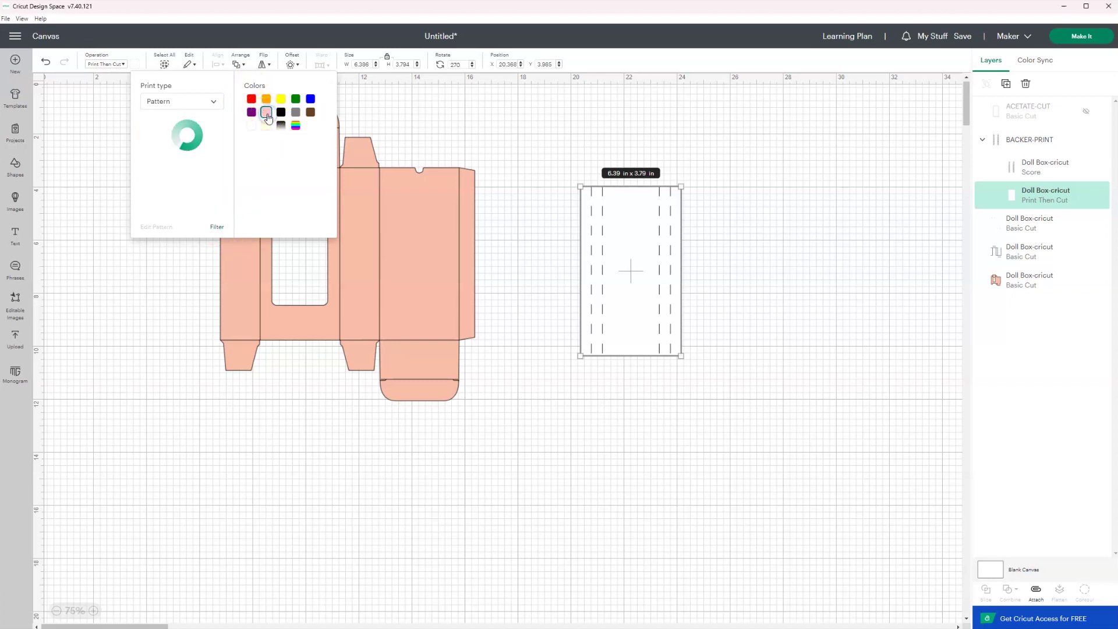
Step: Fill the BACKER-PRINT rectangle with the black pattern with pink polka dots
scroll(189, 185, down, 3)
scroll(190, 185, down, 5)
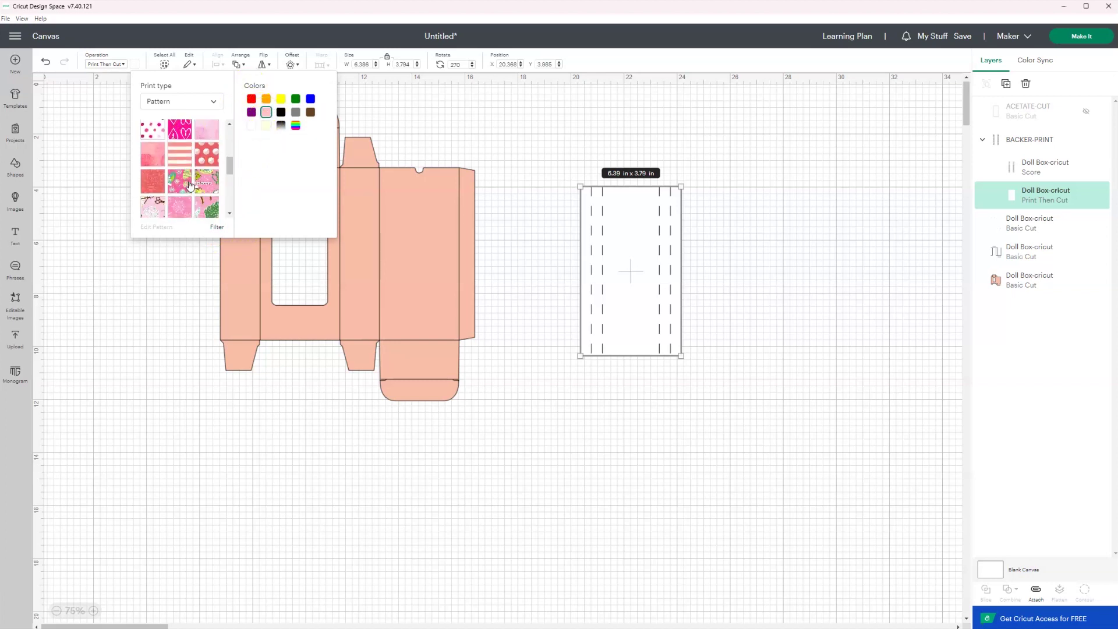
scroll(190, 185, down, 3)
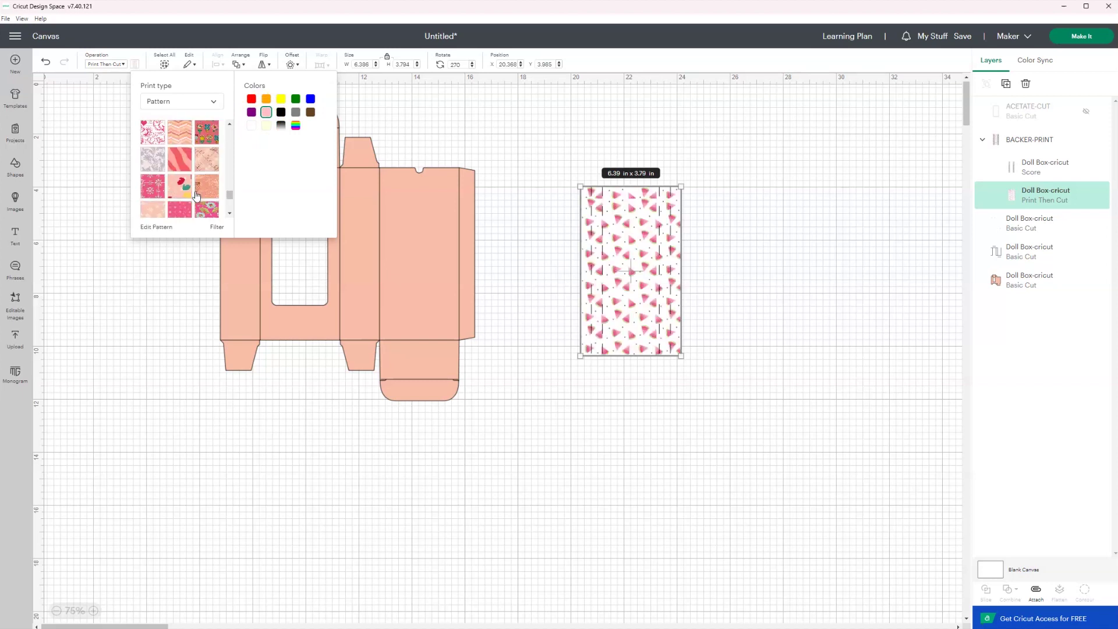
click(208, 188)
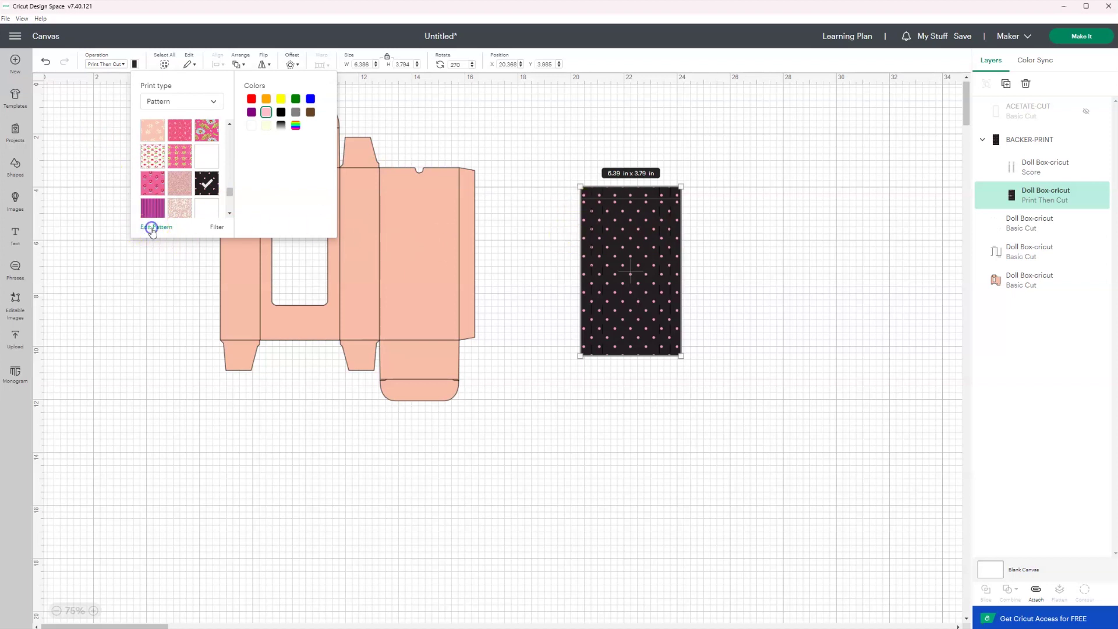
Step: Edit the polka dot pattern so its scale is 260, leaving its offsets and rotation at 0
click(153, 229)
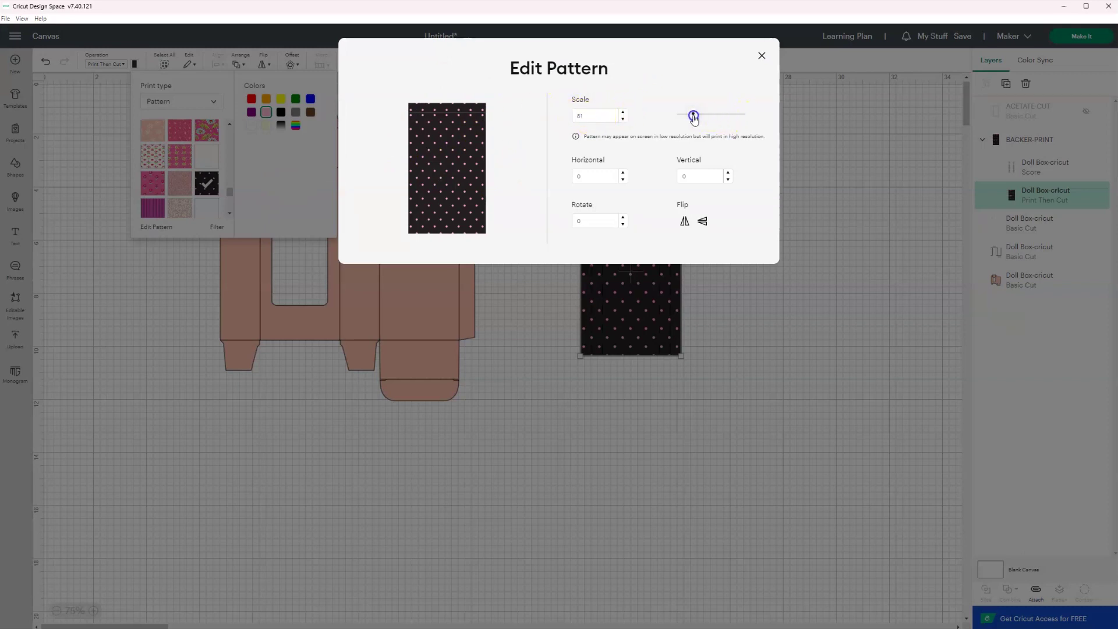
click(732, 115)
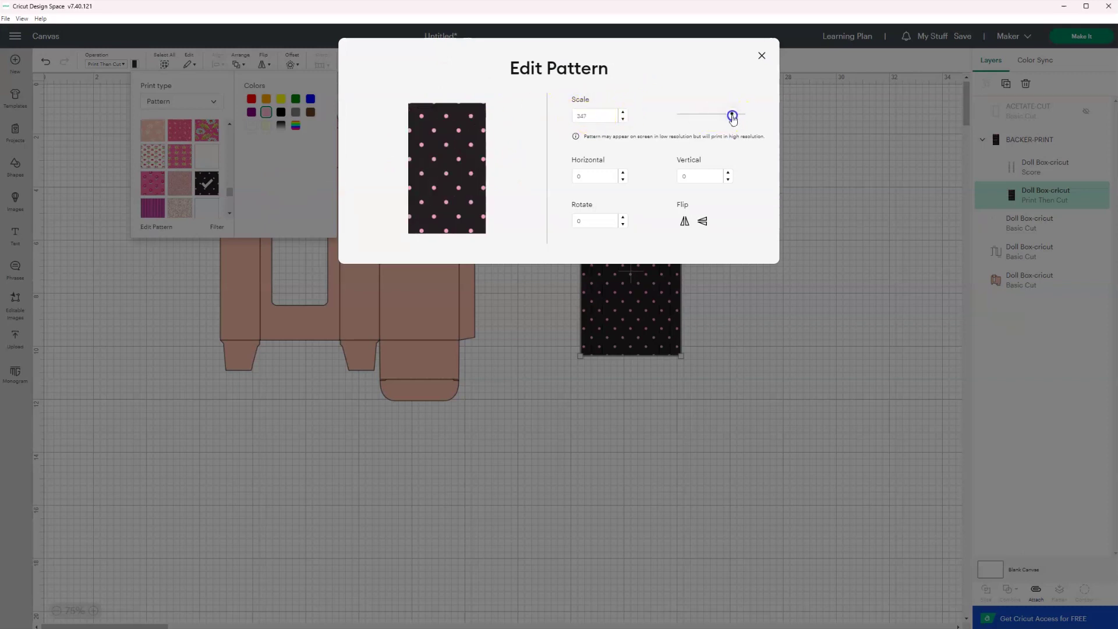
drag(722, 119, 719, 113)
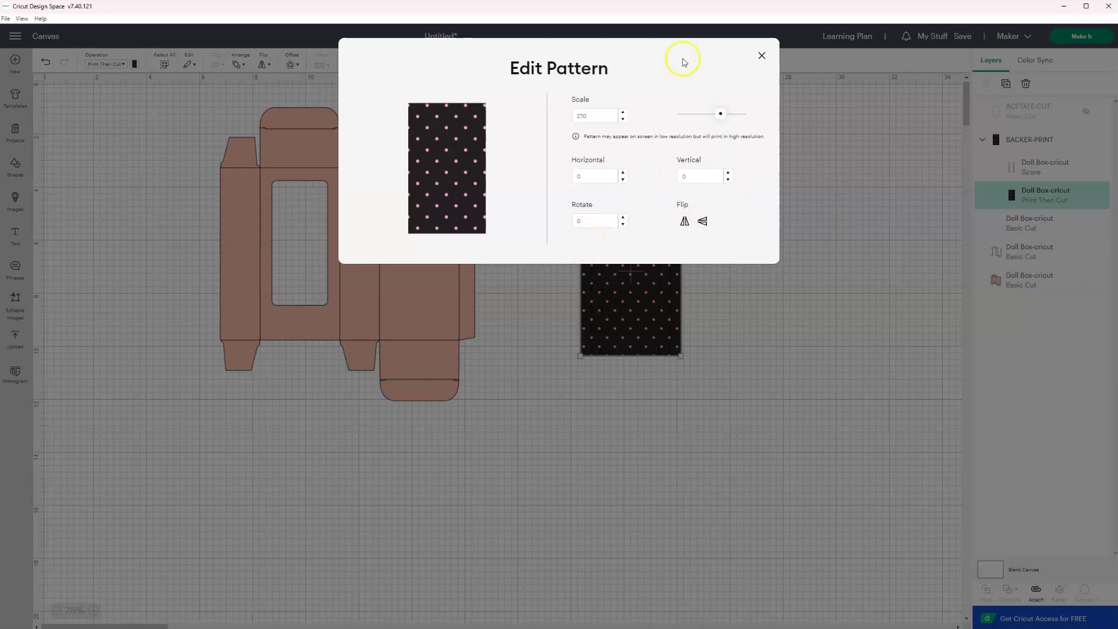
drag(719, 116, 710, 119)
double_click(573, 115)
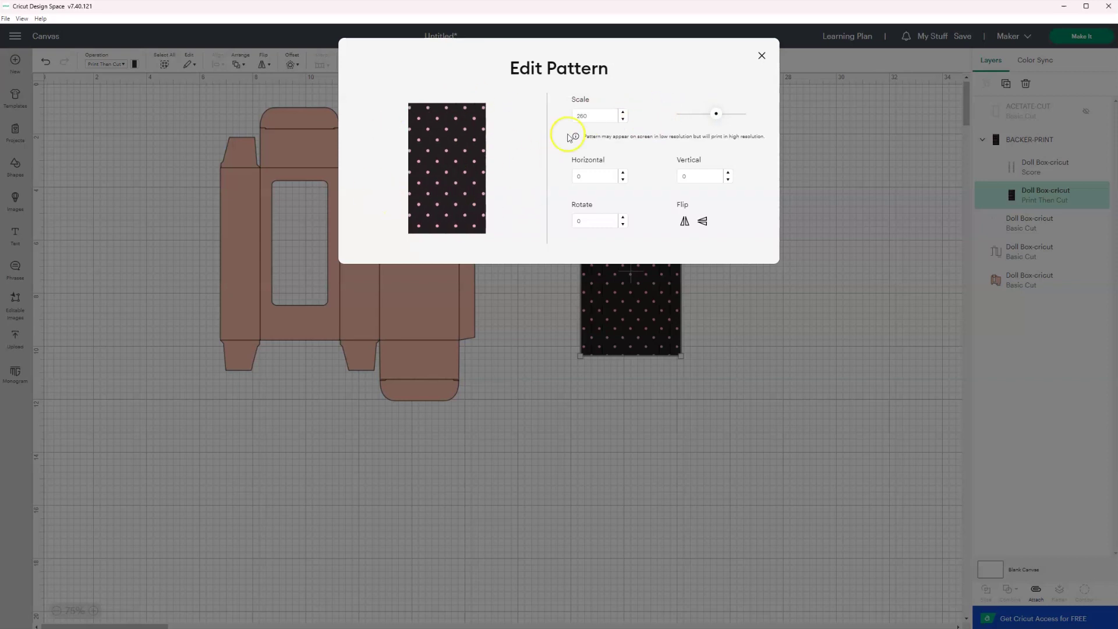
click(762, 56)
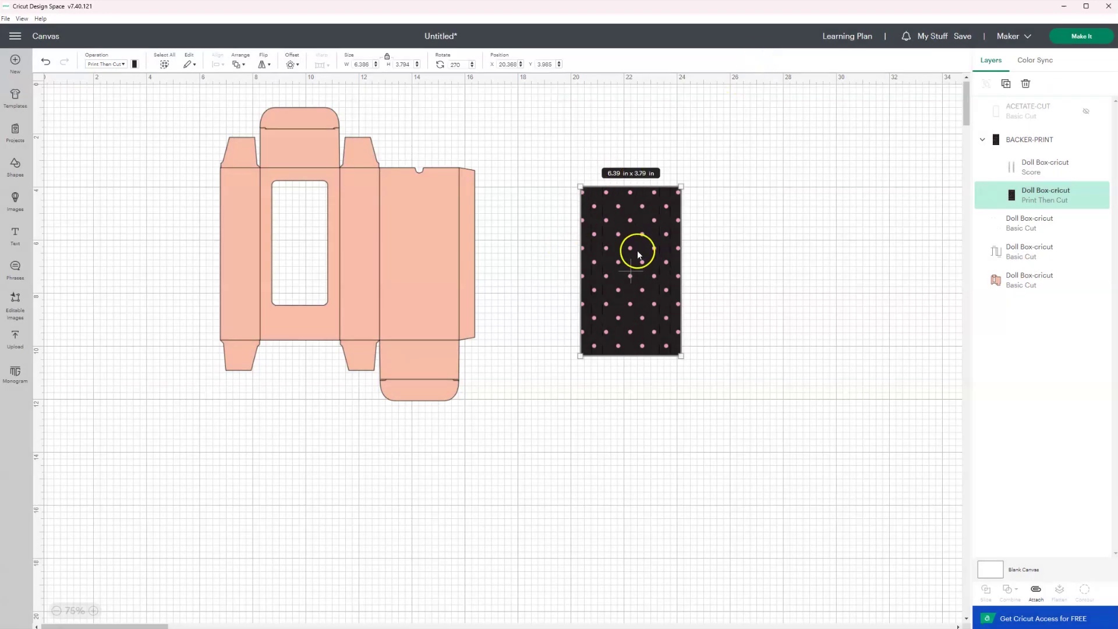
Step: Move the BACKER-PRINT group farther right and slightly up, away from the box
click(744, 262)
drag(637, 226, 718, 184)
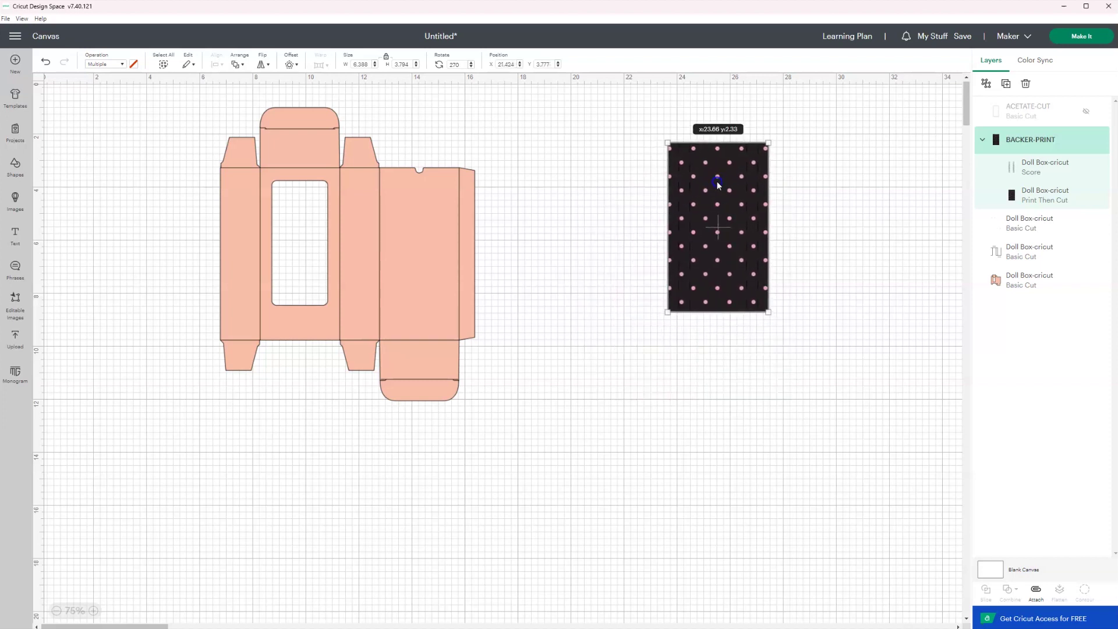
drag(637, 123, 838, 354)
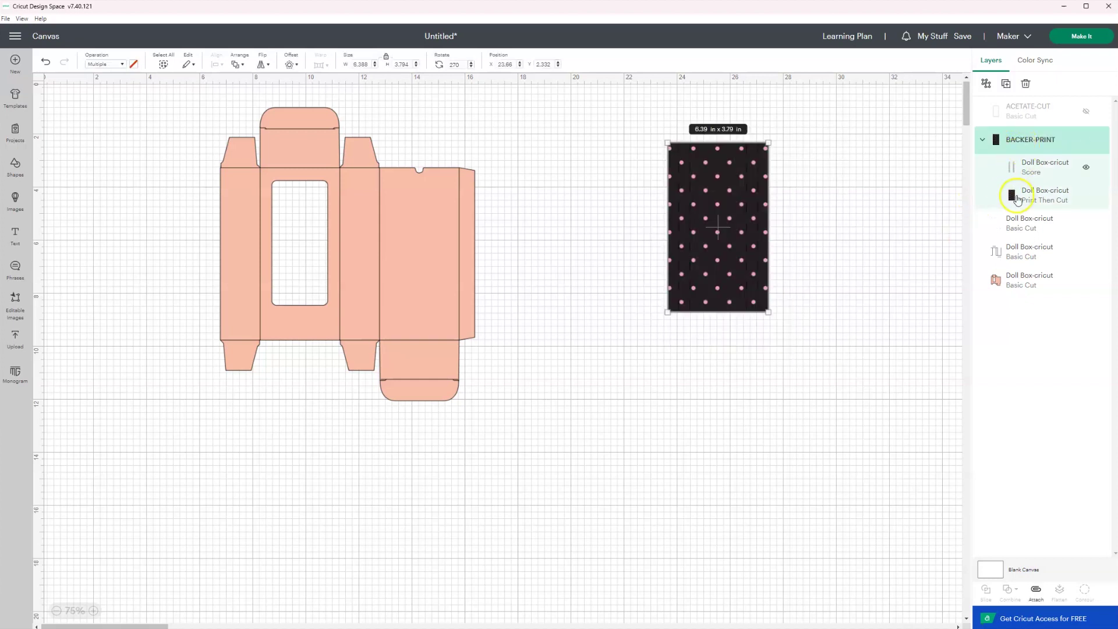
Step: Attach the score lines to the patterned backer rectangle and move the attached piece up and right, clear of the box
right_click(734, 174)
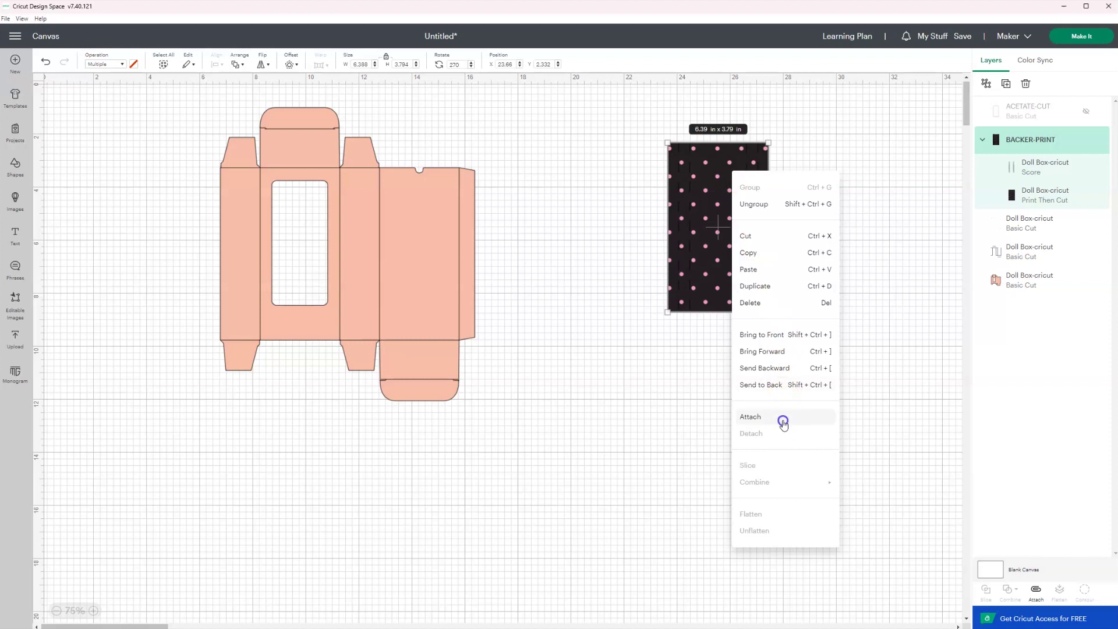
click(783, 420)
drag(730, 182, 819, 135)
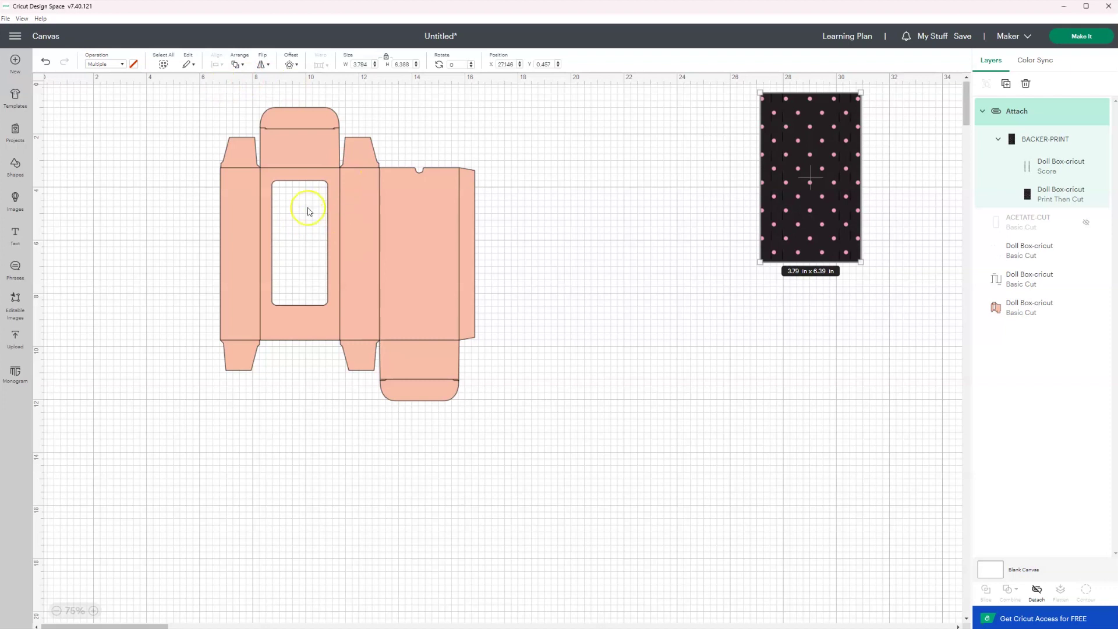
Step: Identify the box's fold-line layer among the remaining box layers and change its operation to Score
click(253, 208)
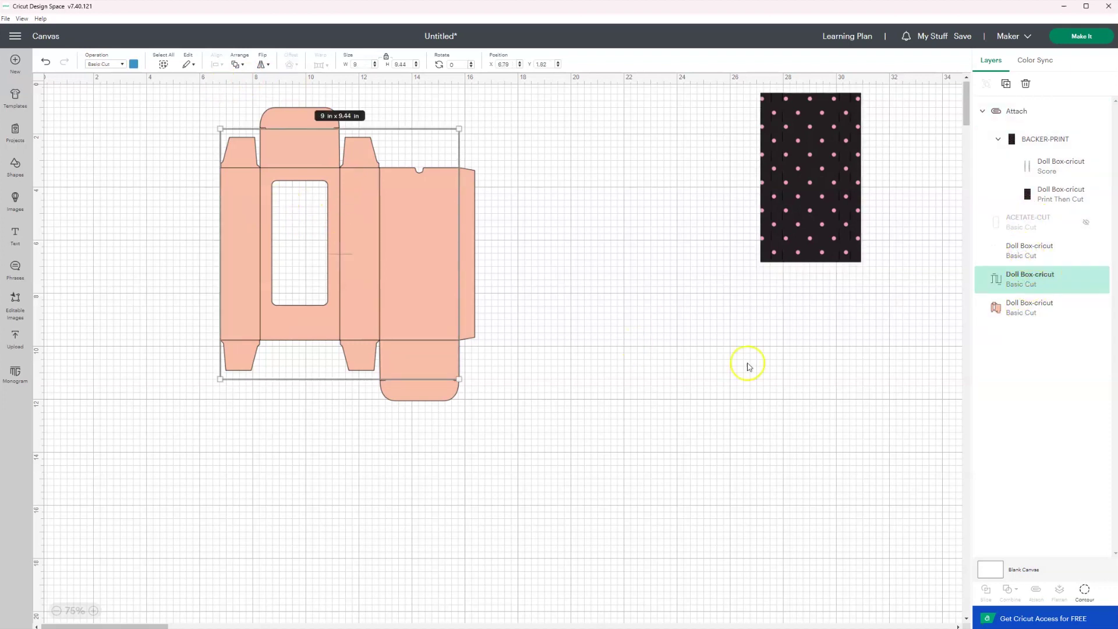
click(1019, 309)
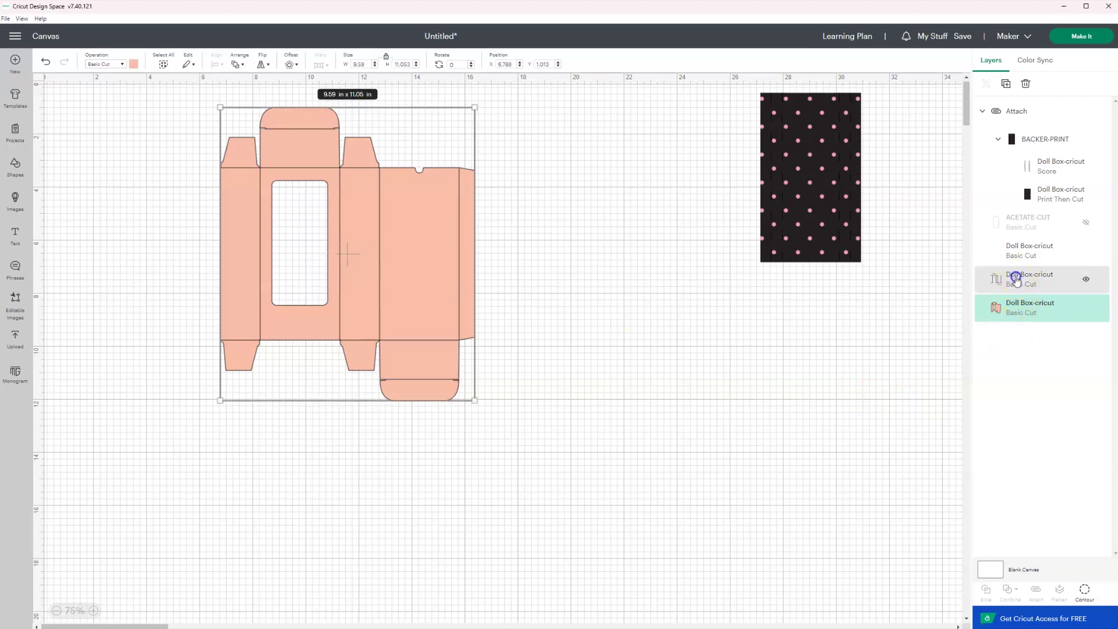
click(1017, 280)
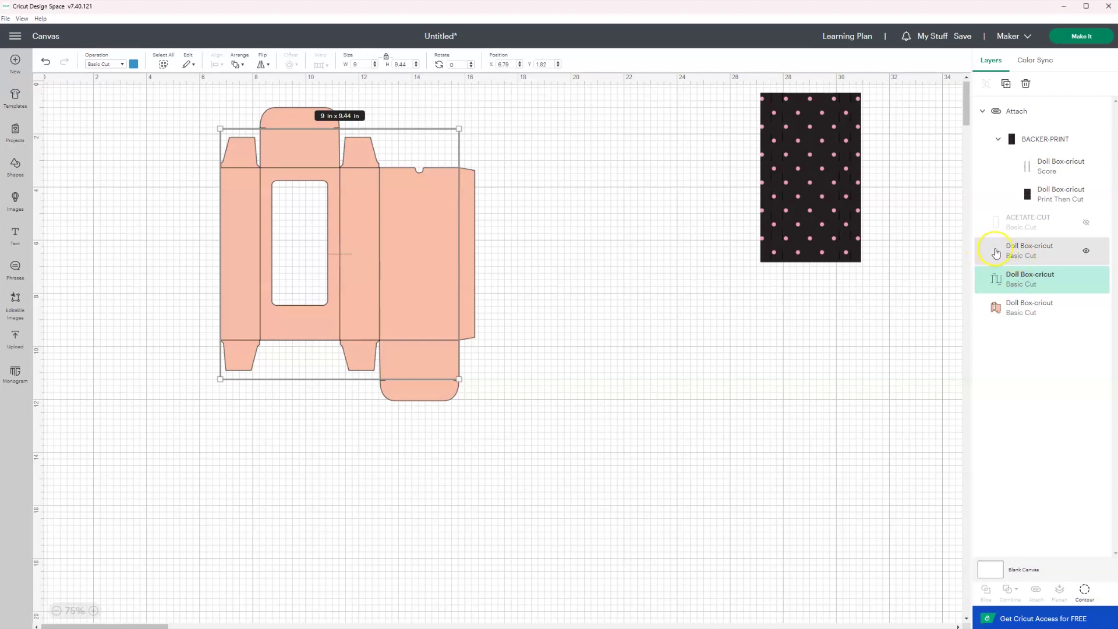
click(1035, 253)
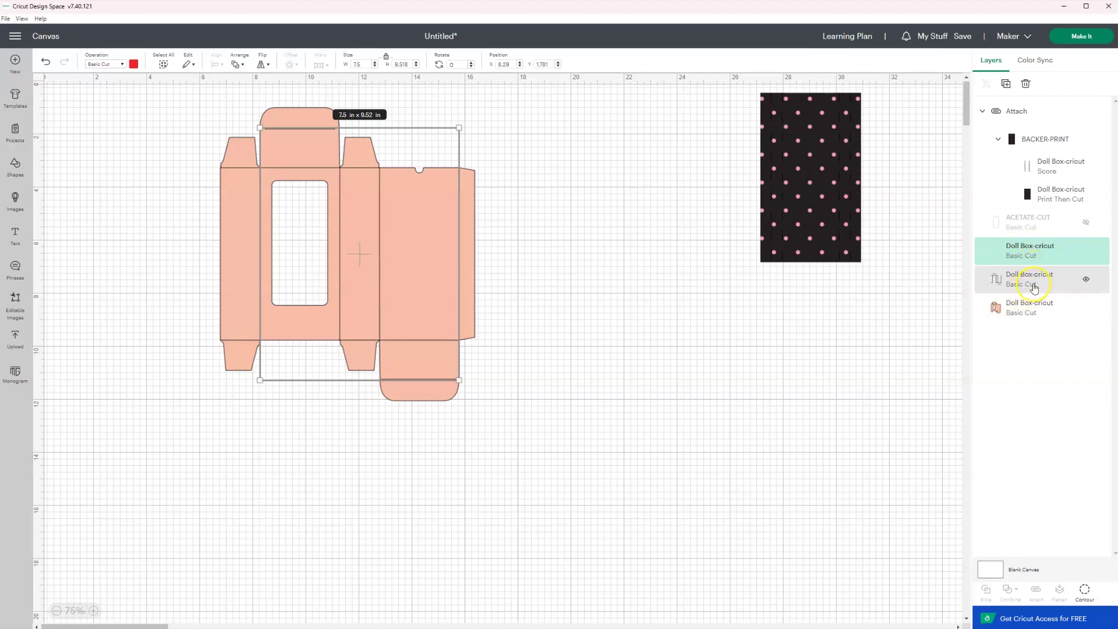
click(1034, 285)
click(1021, 286)
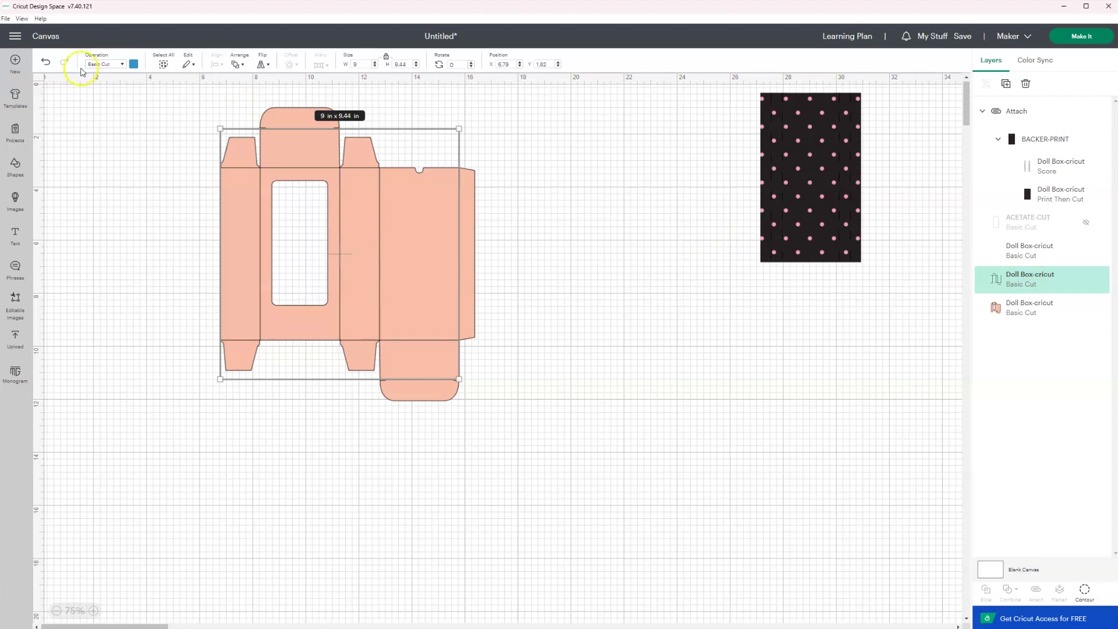
click(103, 64)
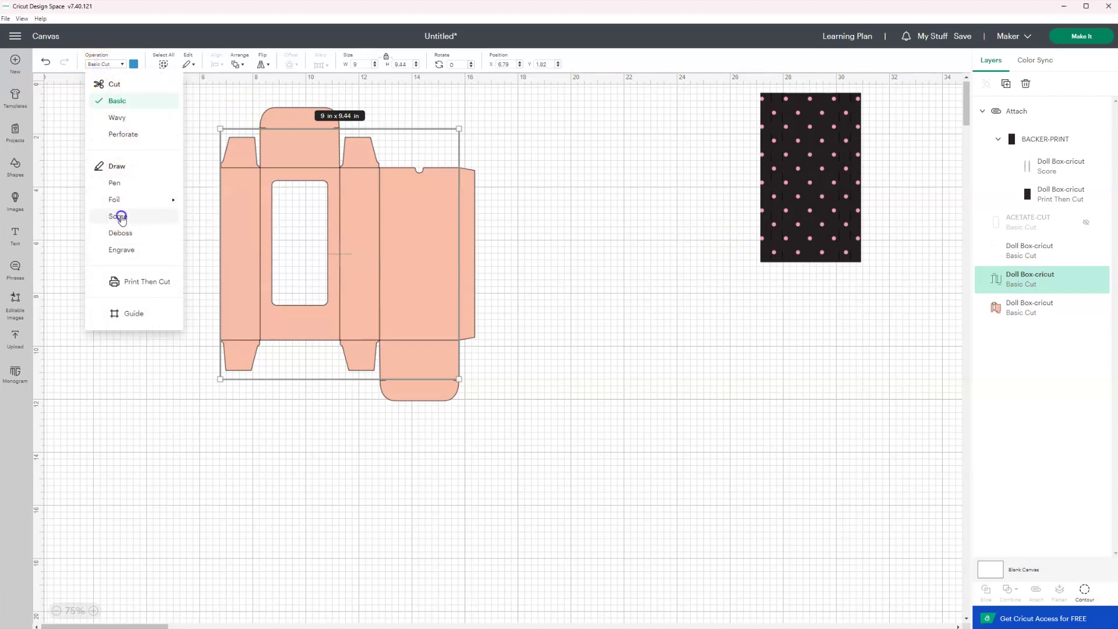
click(121, 216)
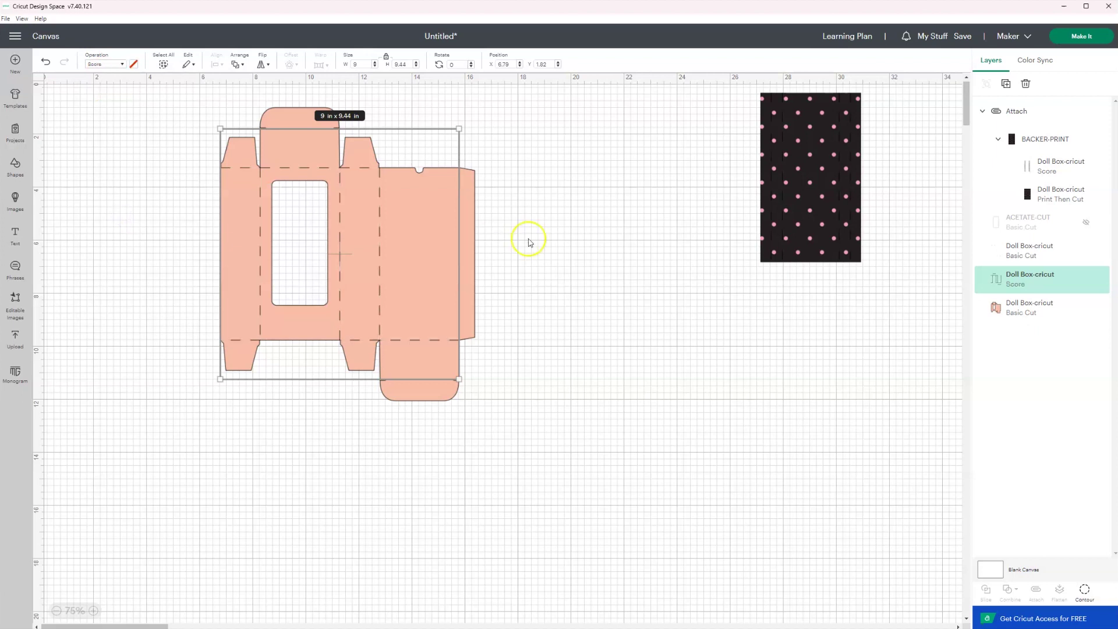
Step: Rename the box's fold-line layer as BOX-SCORE
double_click(1043, 276)
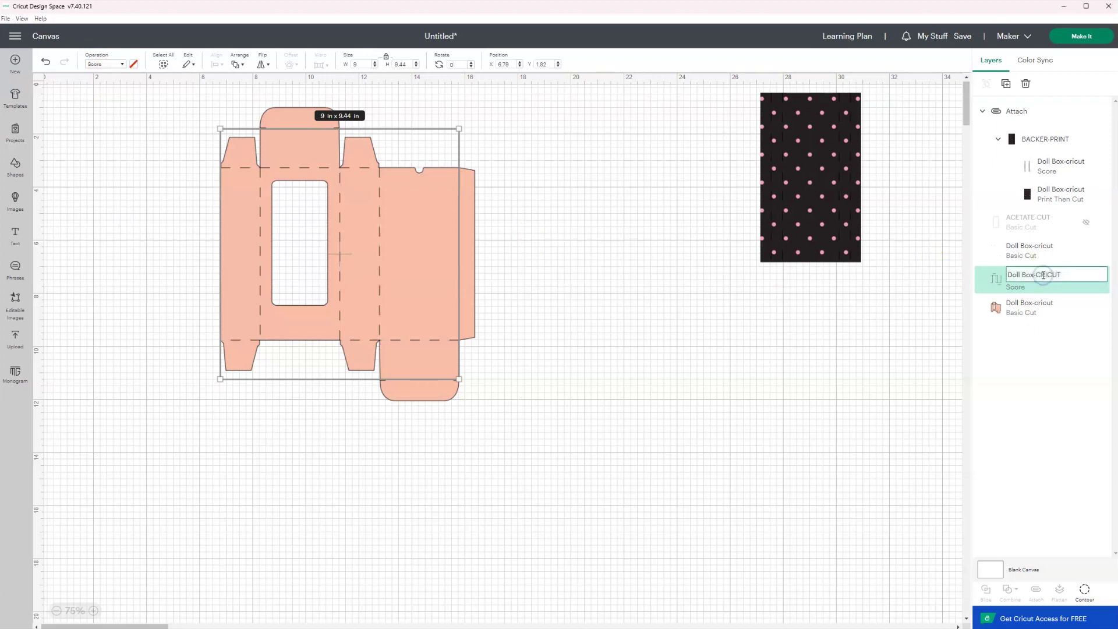
click(1066, 275)
key(ctrl+a)
text(B)
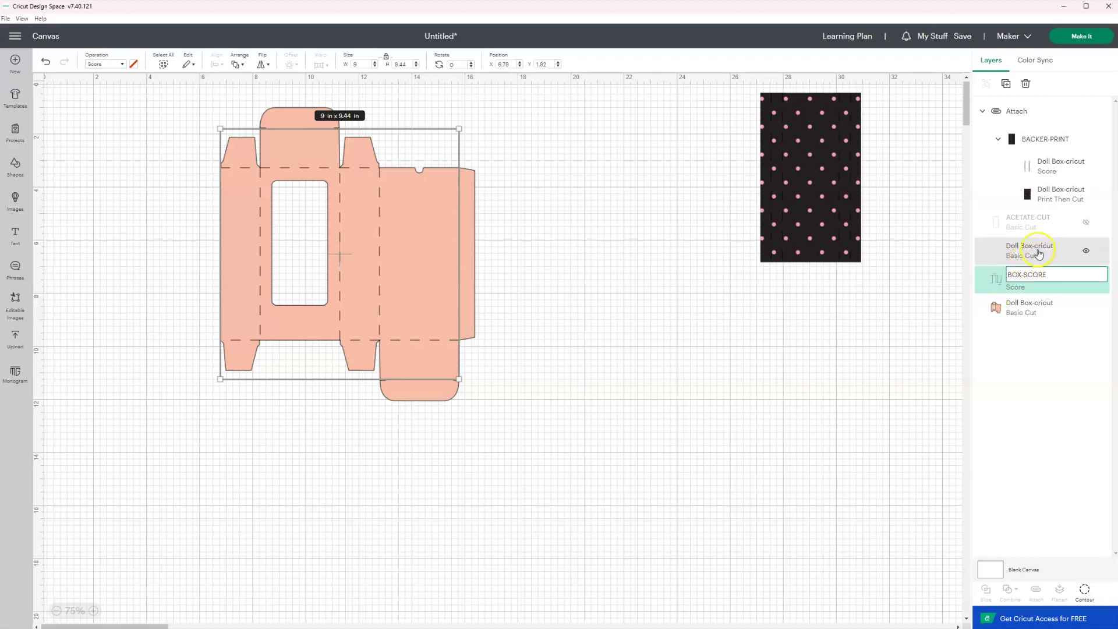
Step: Rename the red Basic Cut layer above BOX-SCORE as CUT-TAB NOTCHES
click(1031, 251)
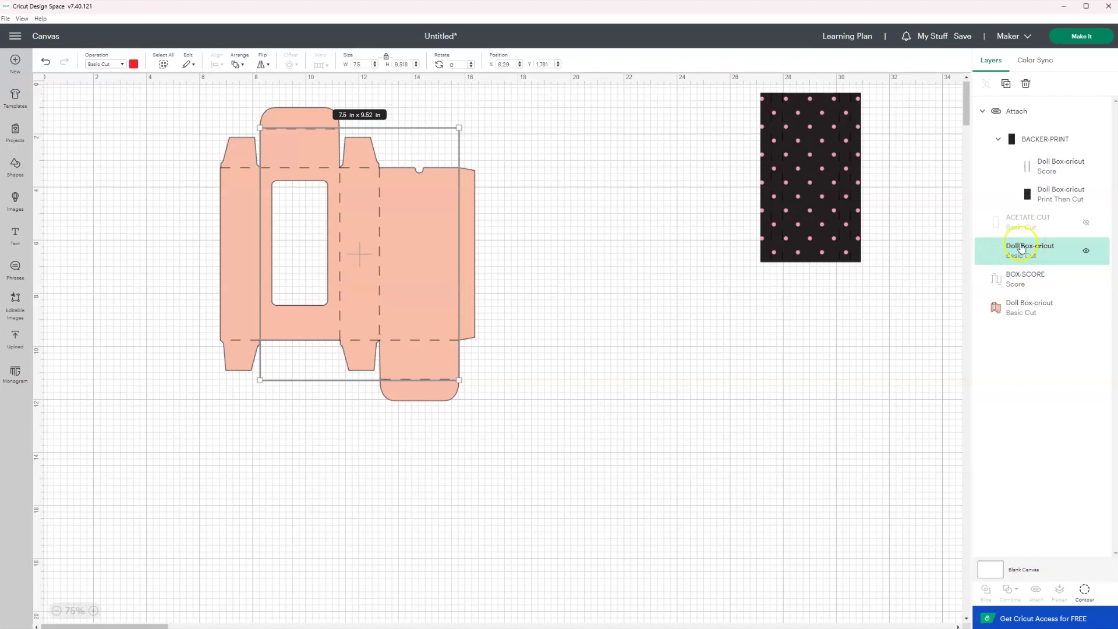
double_click(1018, 247)
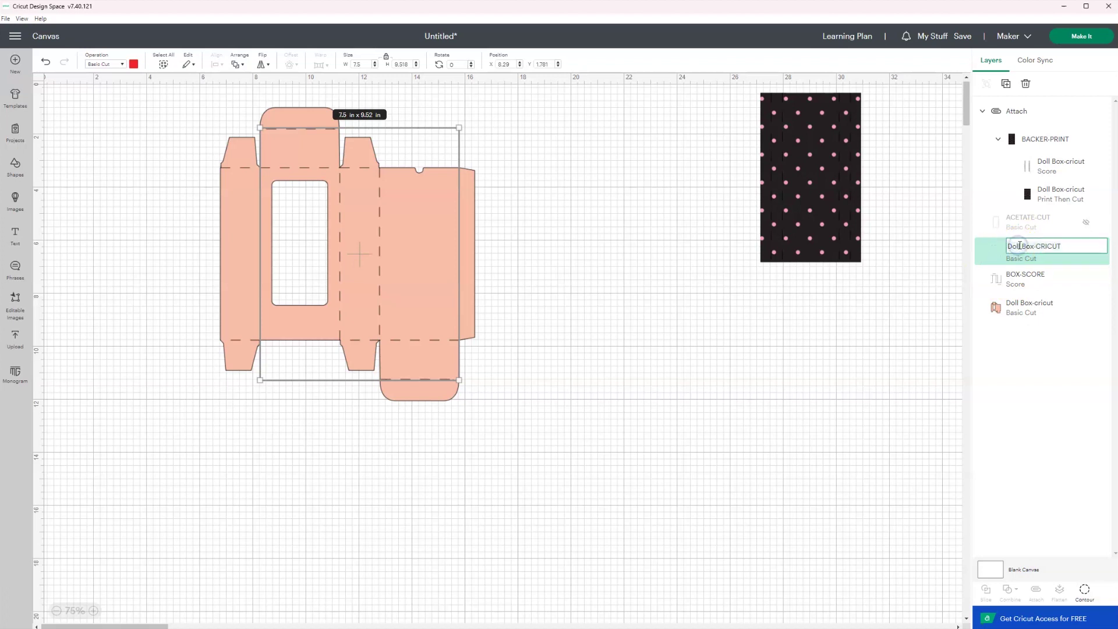
key(ctrl+a)
text(c)
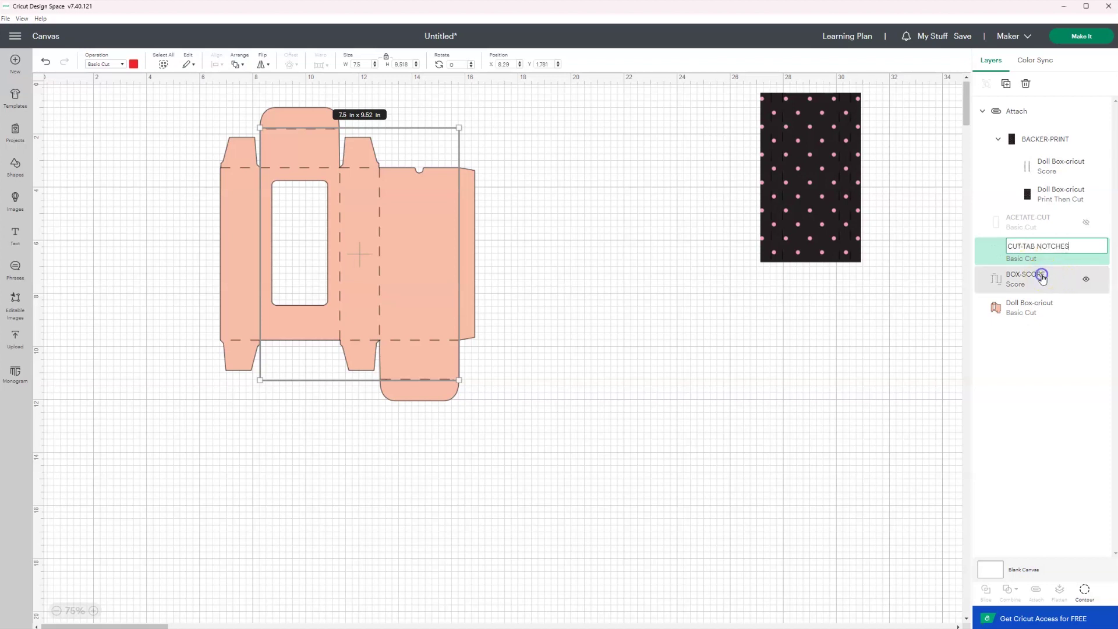
Step: Attach the CUT-TAB NOTCHES and BOX-SCORE layers to each other and move them off the box to below the backer
shift+click(1039, 278)
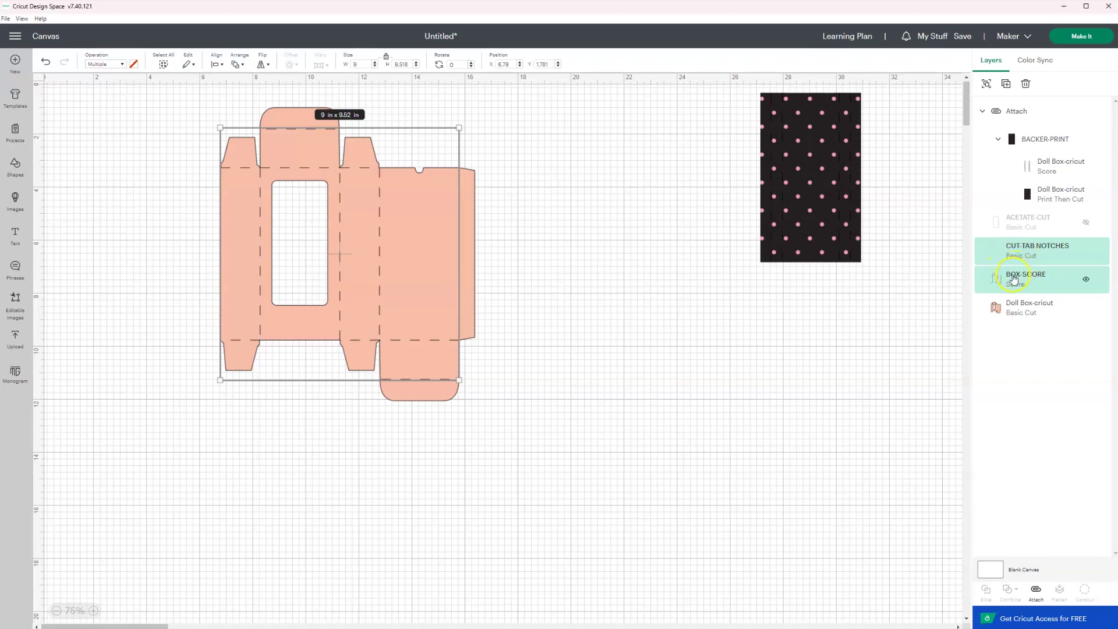
right_click(1014, 280)
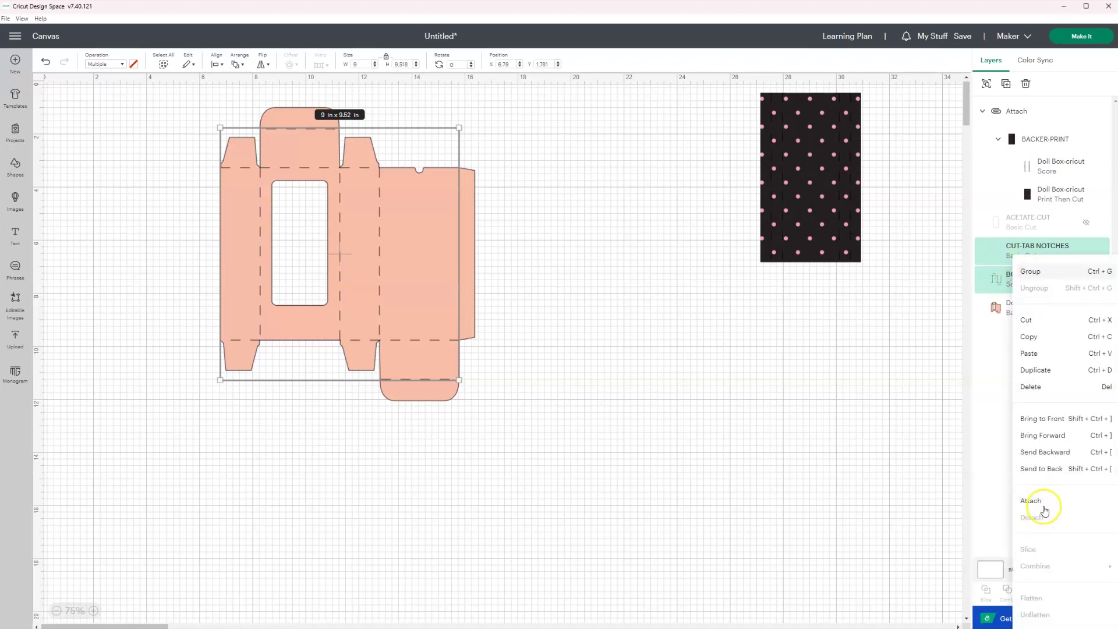
click(1044, 502)
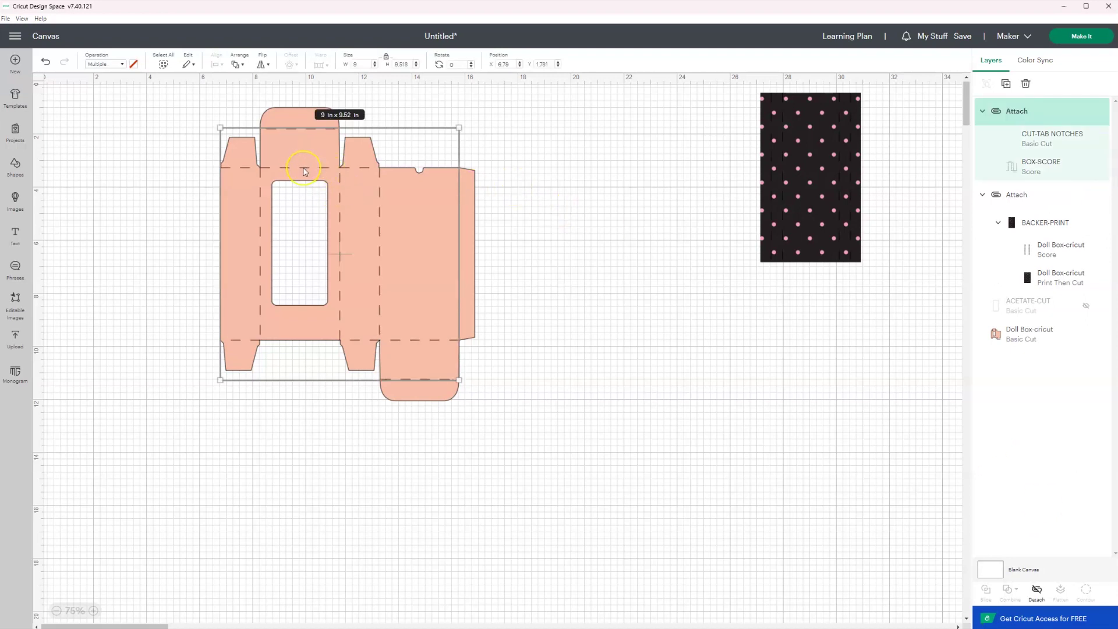
drag(303, 172, 738, 311)
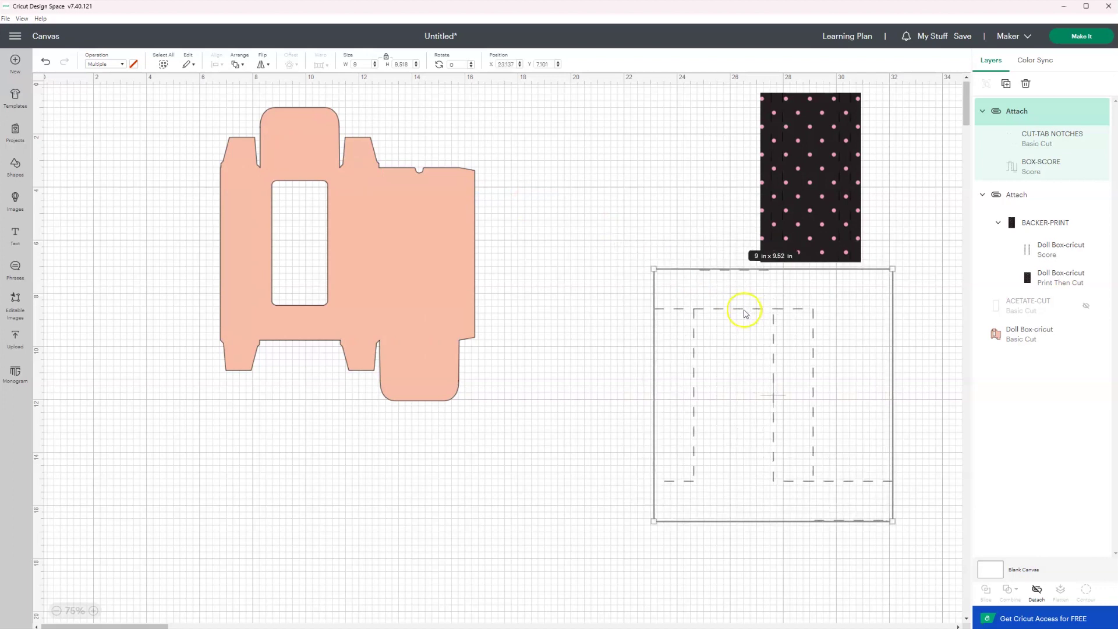
Step: Rename the box layer as Doll Box-PRINT, shift it on the canvas, and change its operation to Print Then Cut
drag(294, 199, 268, 167)
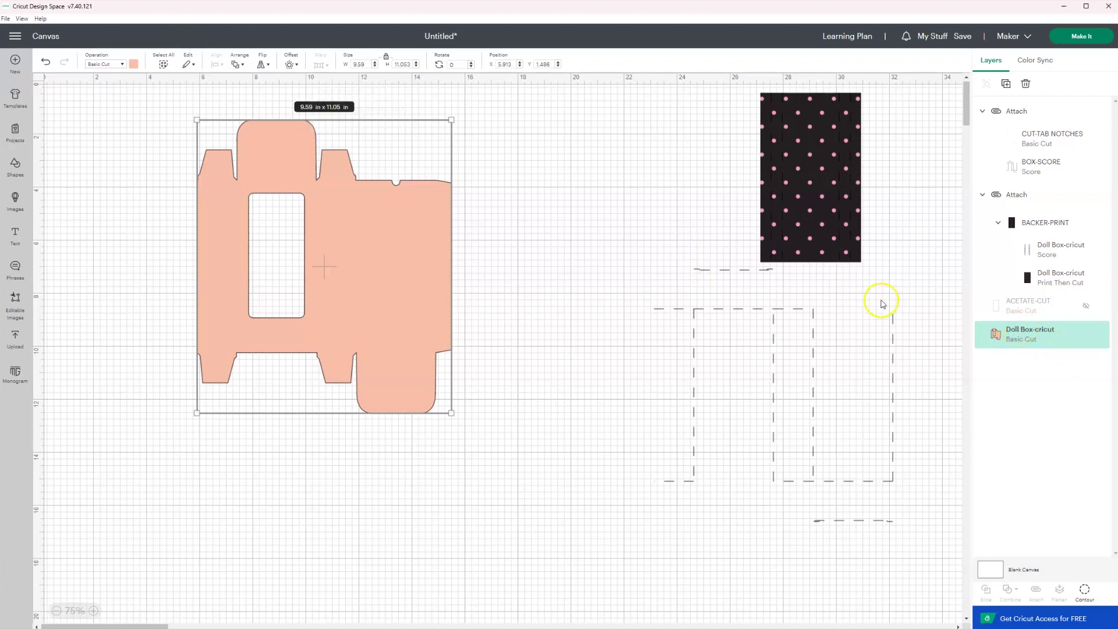
double_click(1029, 331)
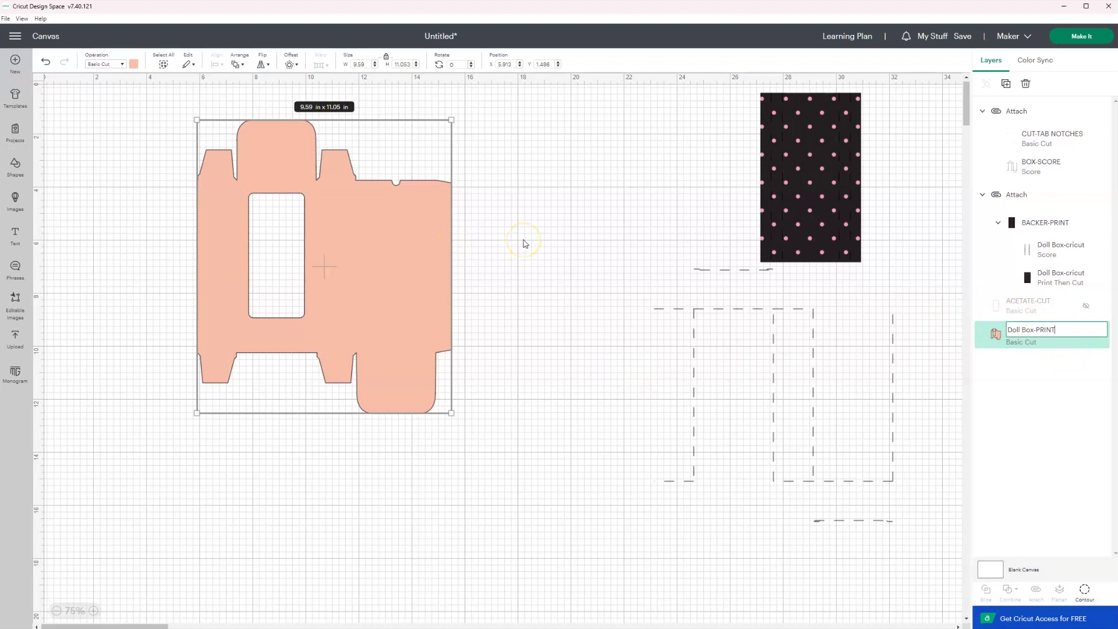
click(462, 217)
drag(395, 178, 360, 225)
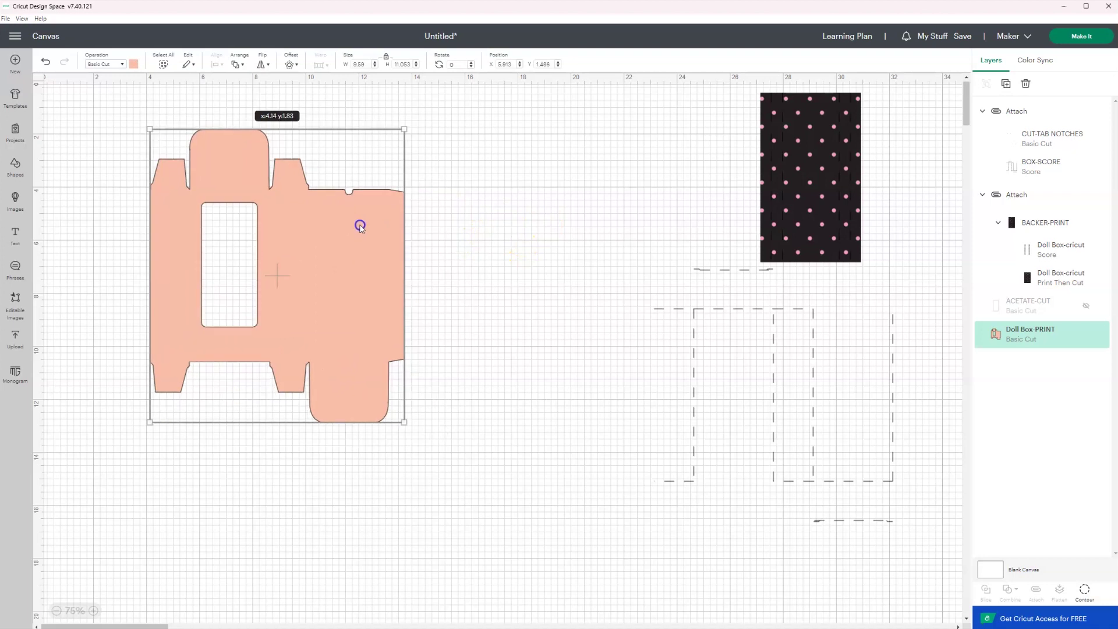
click(102, 66)
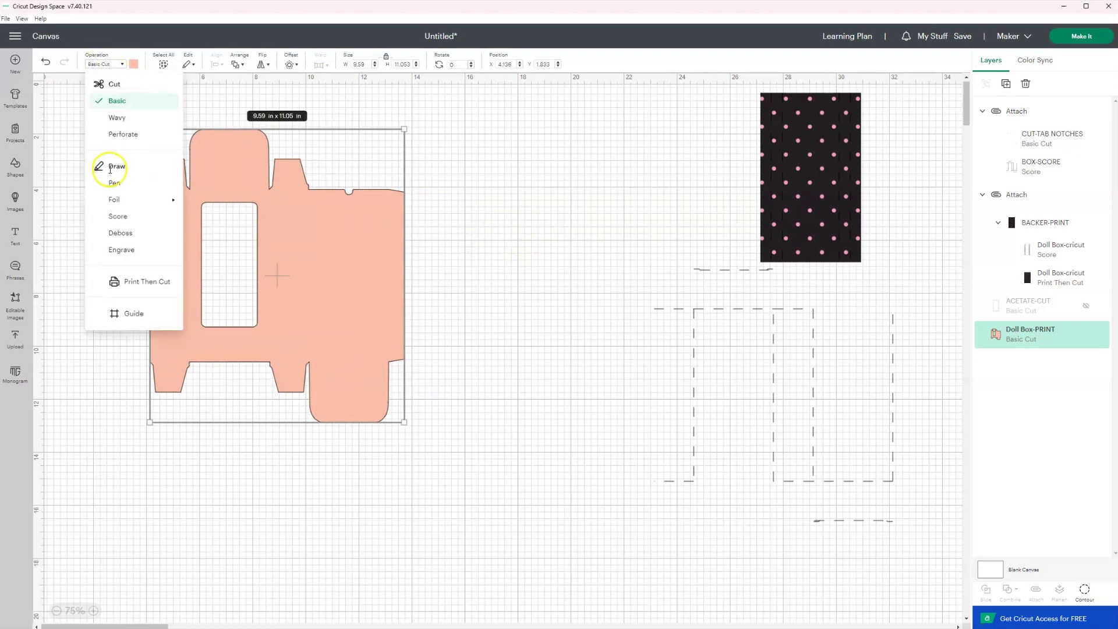
click(127, 283)
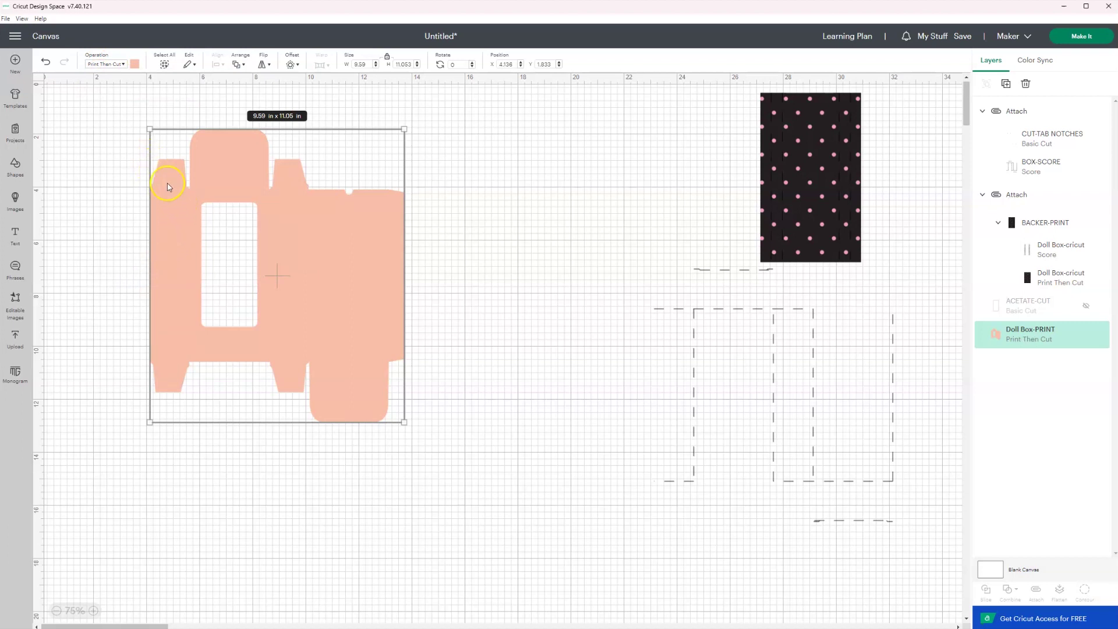
Step: Set the print colour of the Doll Box-PRINT layer to pink #ff81dd
click(136, 65)
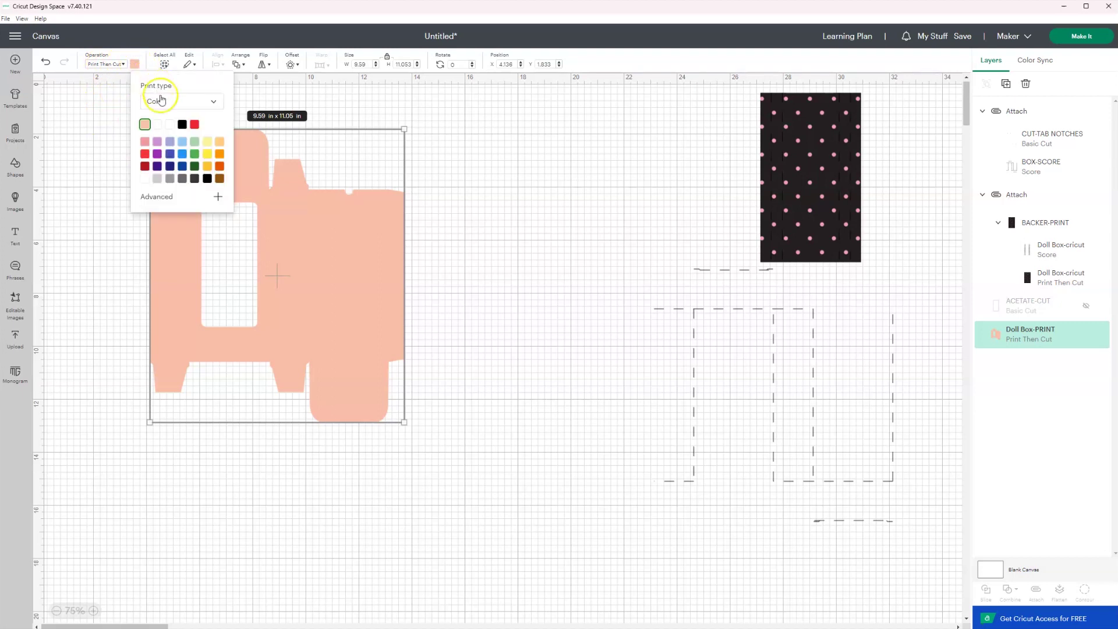
click(145, 127)
click(217, 200)
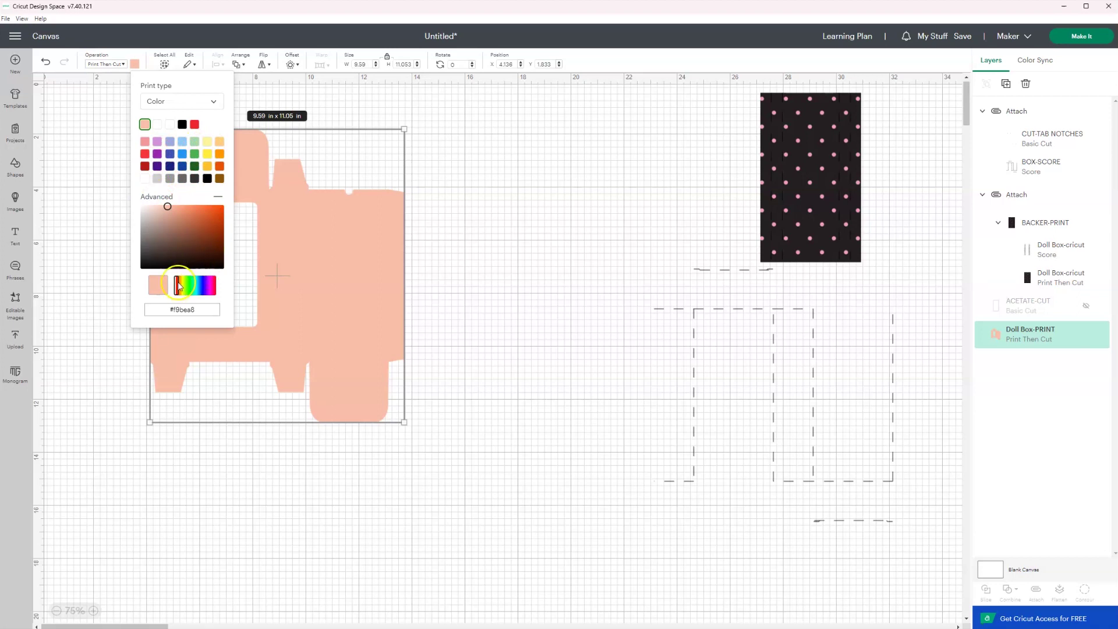
drag(178, 289, 212, 292)
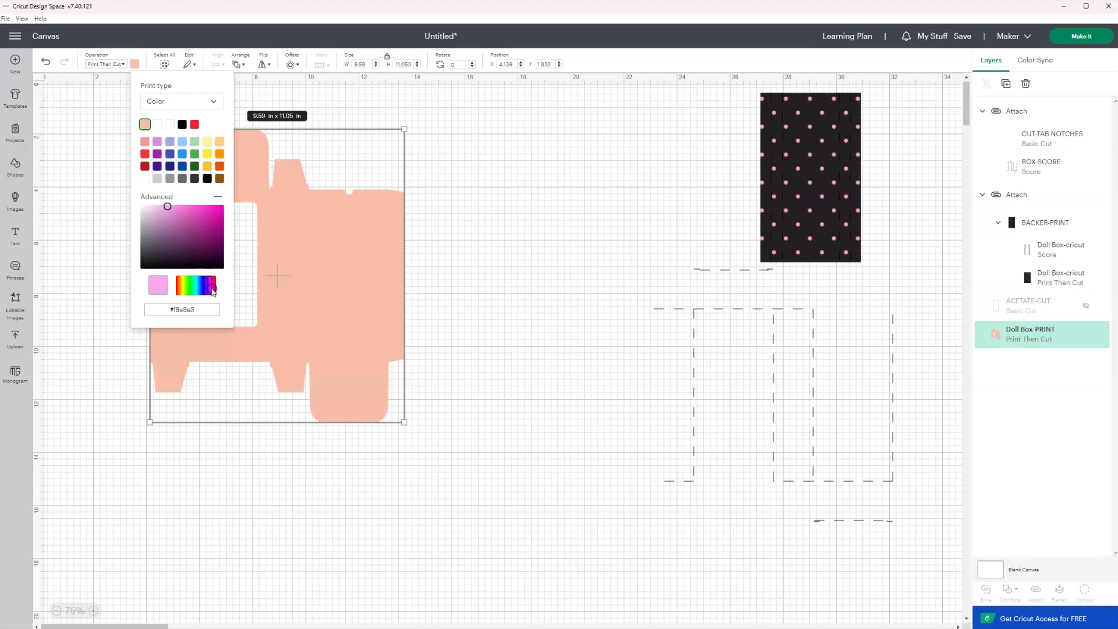
click(186, 206)
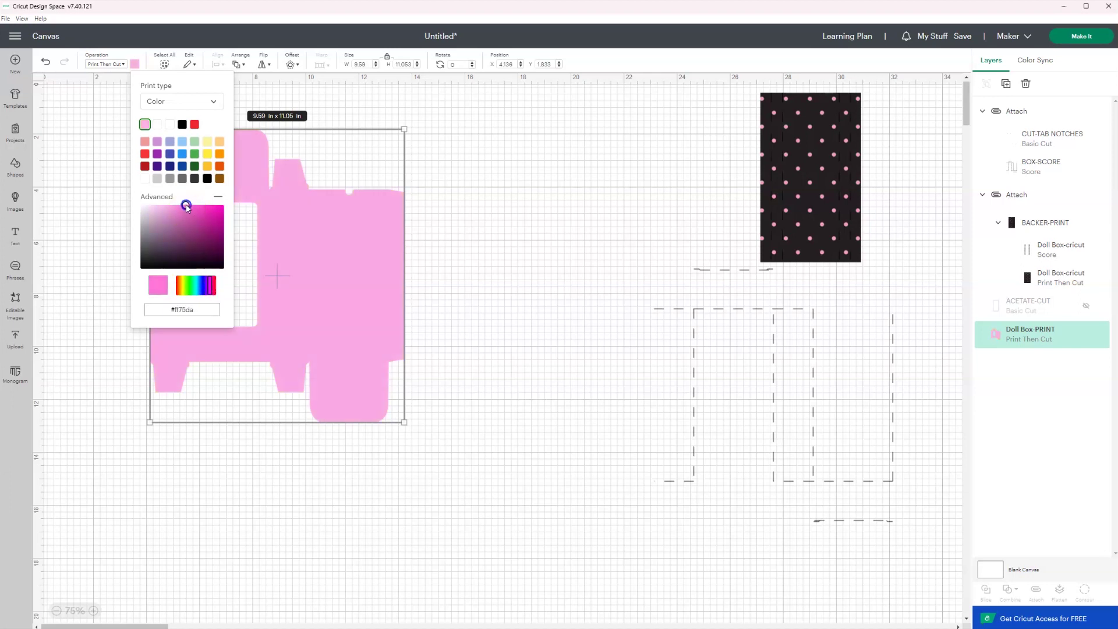
drag(192, 205, 188, 206)
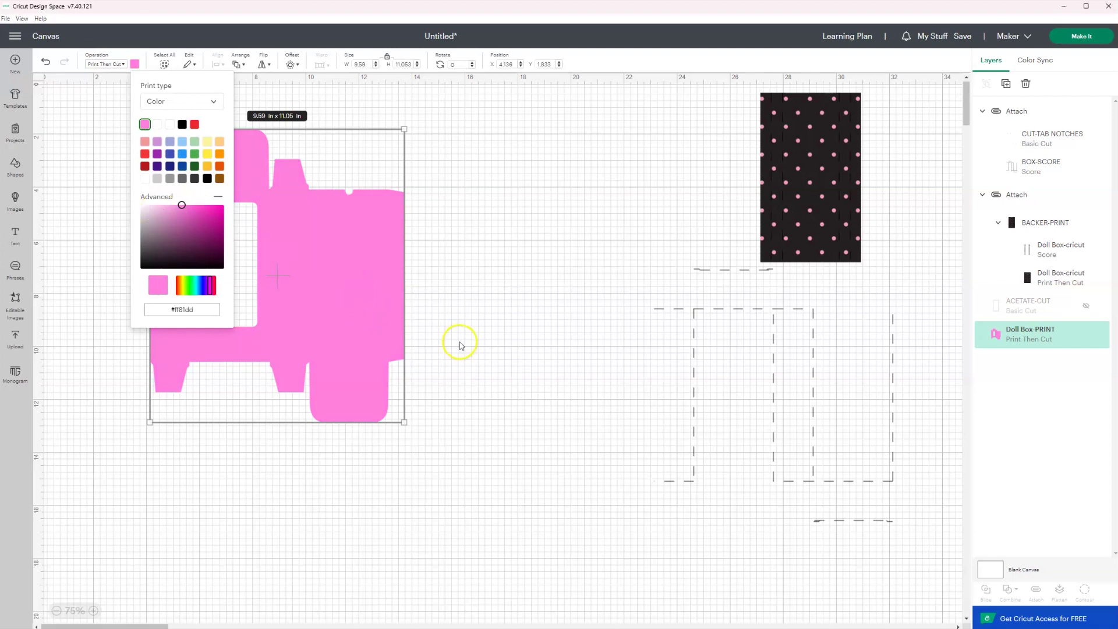
click(450, 322)
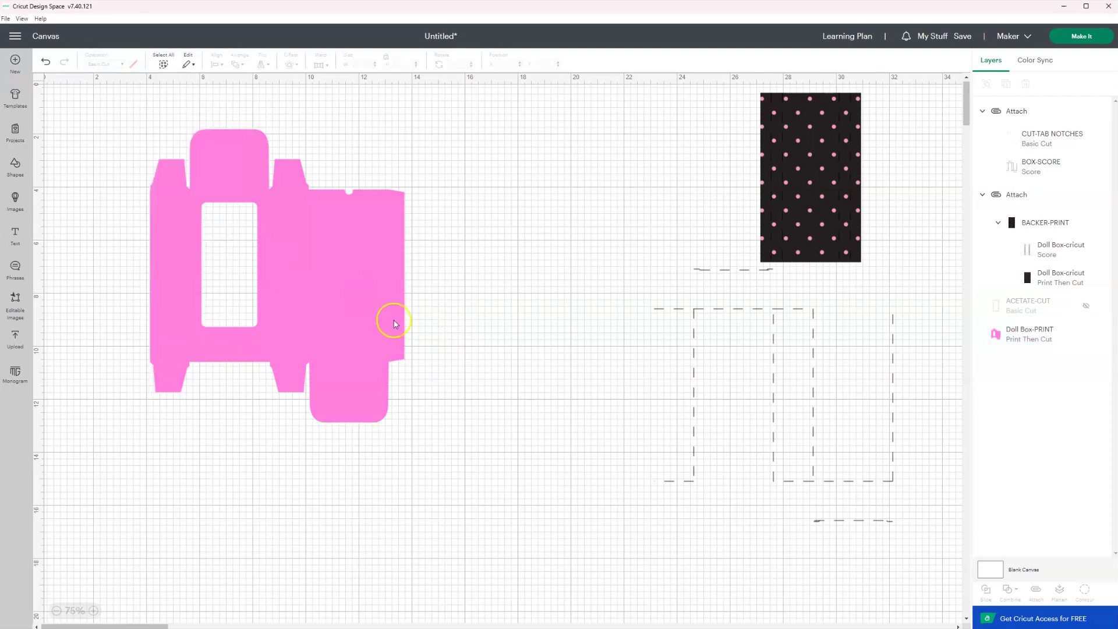
Step: Reposition the pink box and lay the attached CUT-TAB NOTCHES and BOX-SCORE layers over it, aligned with its folds
drag(309, 289, 407, 285)
click(278, 316)
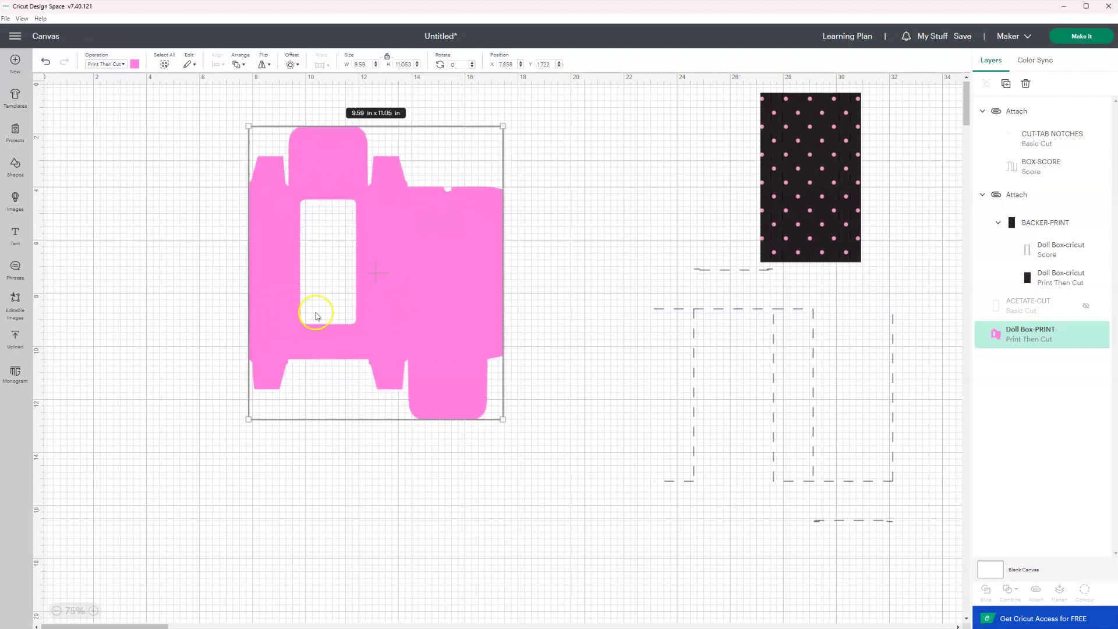
drag(669, 394, 289, 274)
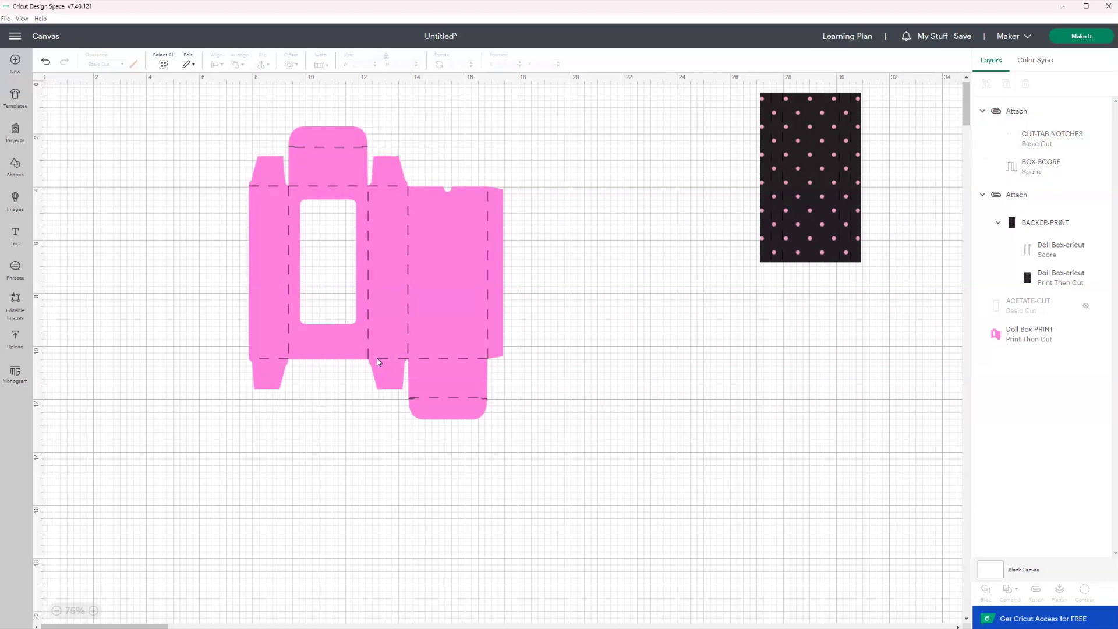
Step: Add the birthday child's name as text in the italic Barbie font, place it below the box and colour it white
click(15, 235)
text(Barbara)
drag(172, 224, 349, 431)
click(134, 64)
click(149, 105)
Step: Apply an offset of about 0.139 in to the name, then shrink and tilt both onto the front panel below the window
click(289, 64)
mouse_move(287, 114)
mouse_down()
mouse_move(304, 110)
mouse_move(295, 114)
mouse_up()
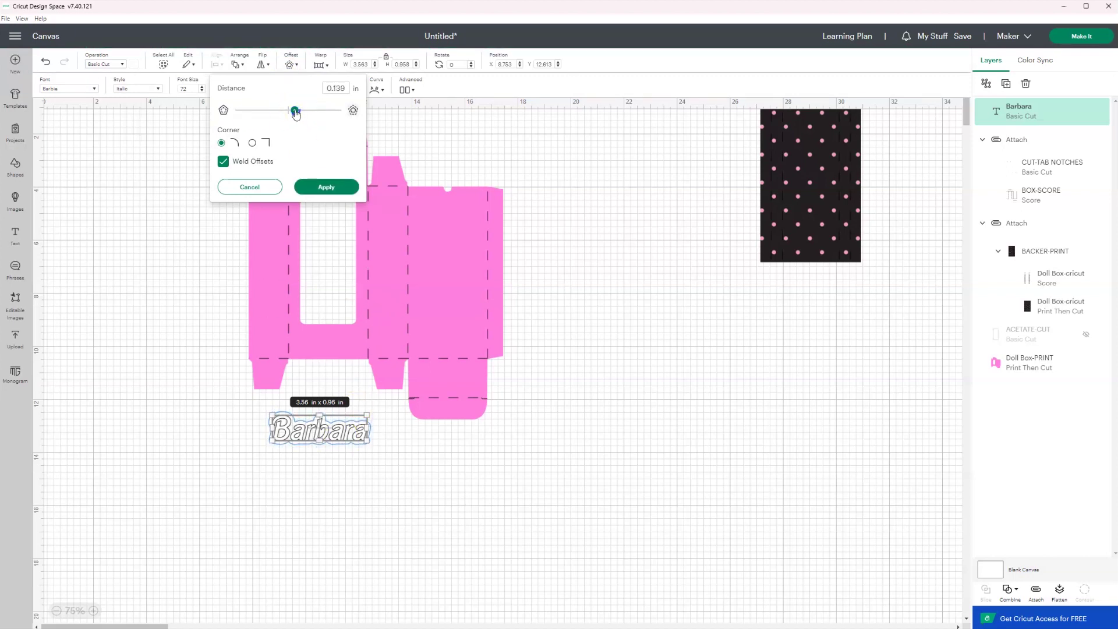
click(326, 187)
drag(372, 471, 272, 429)
drag(373, 446, 319, 329)
click(397, 505)
Step: Add "Happy Birthday" followed by the child's name as a new text and colour it light blue
click(28, 243)
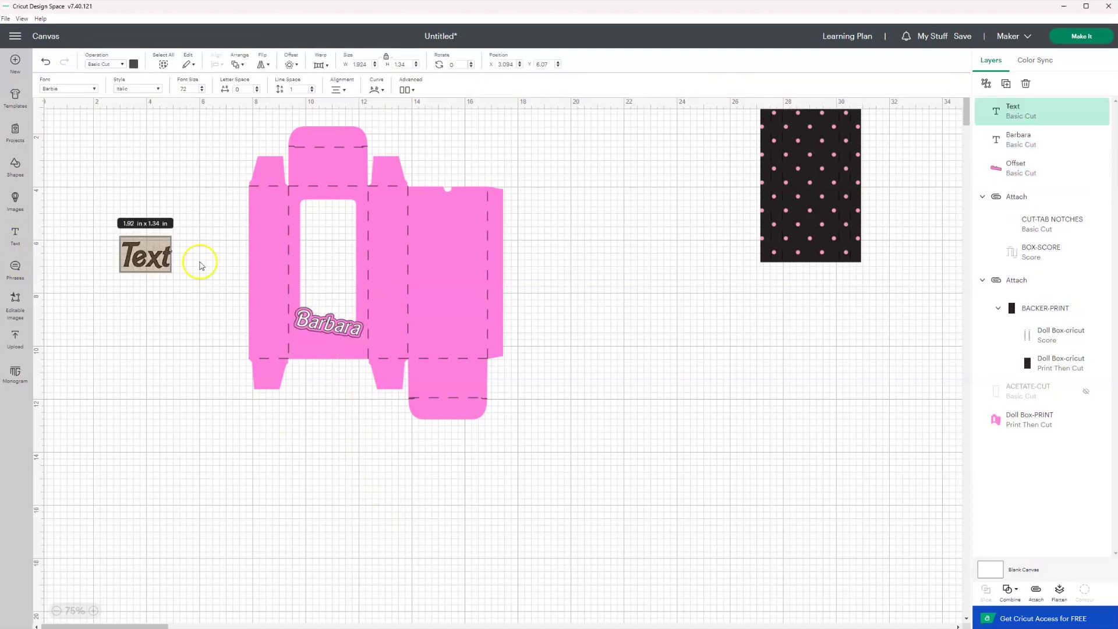
text(Happy Birthday)
click(133, 64)
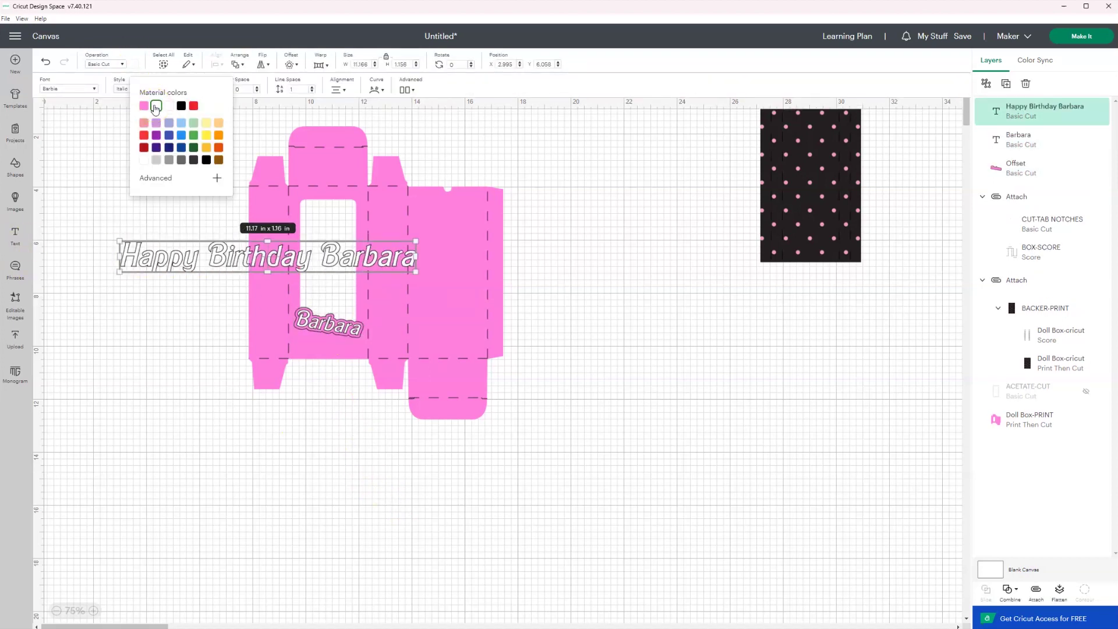
click(182, 127)
Step: Apply a welded offset of about 0.111 in to the birthday greeting and group the text with its offset
click(290, 64)
drag(292, 110, 294, 111)
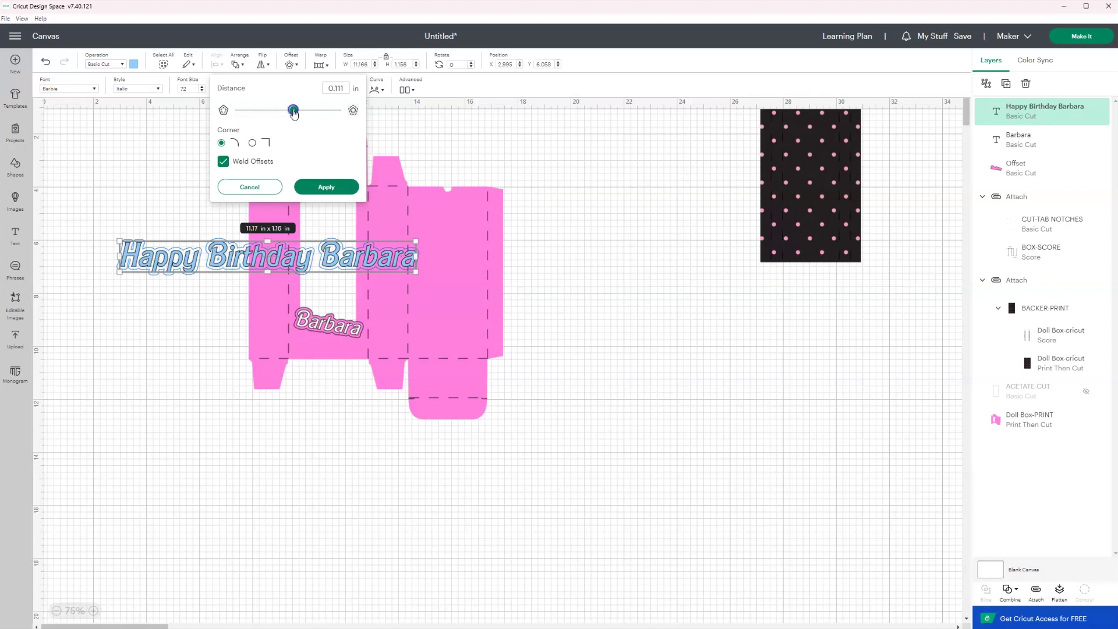
click(324, 187)
right_click(171, 264)
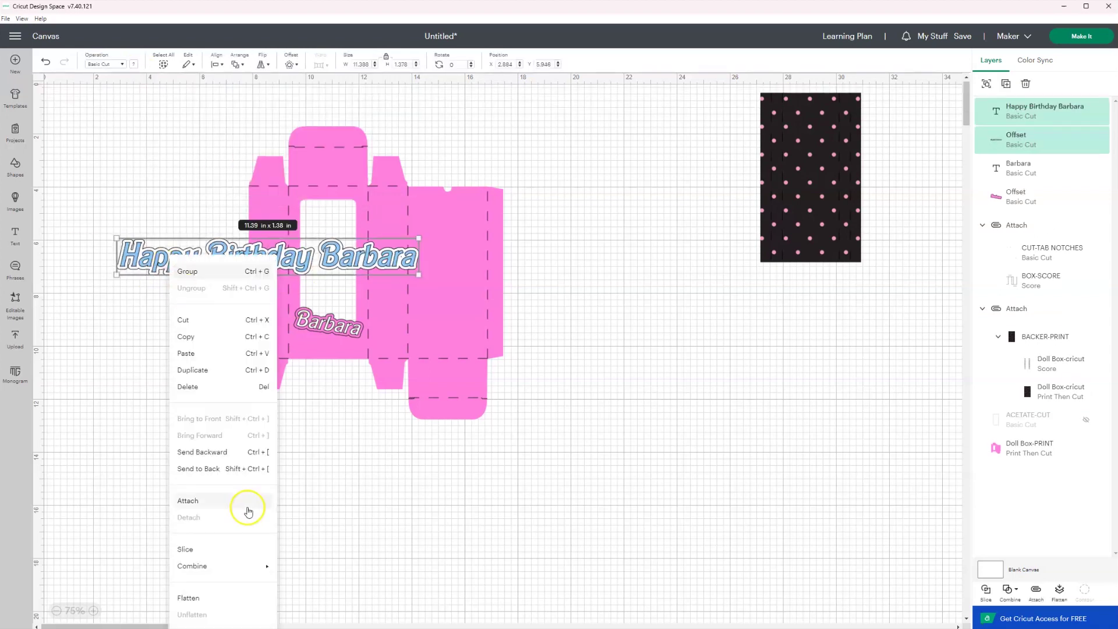
click(233, 272)
Step: Rotate the birthday greeting 90°, scale it to about 6.23 × 0.75 in on one narrow side panel, and duplicate it onto the other
drag(431, 277, 284, 104)
drag(282, 312, 280, 345)
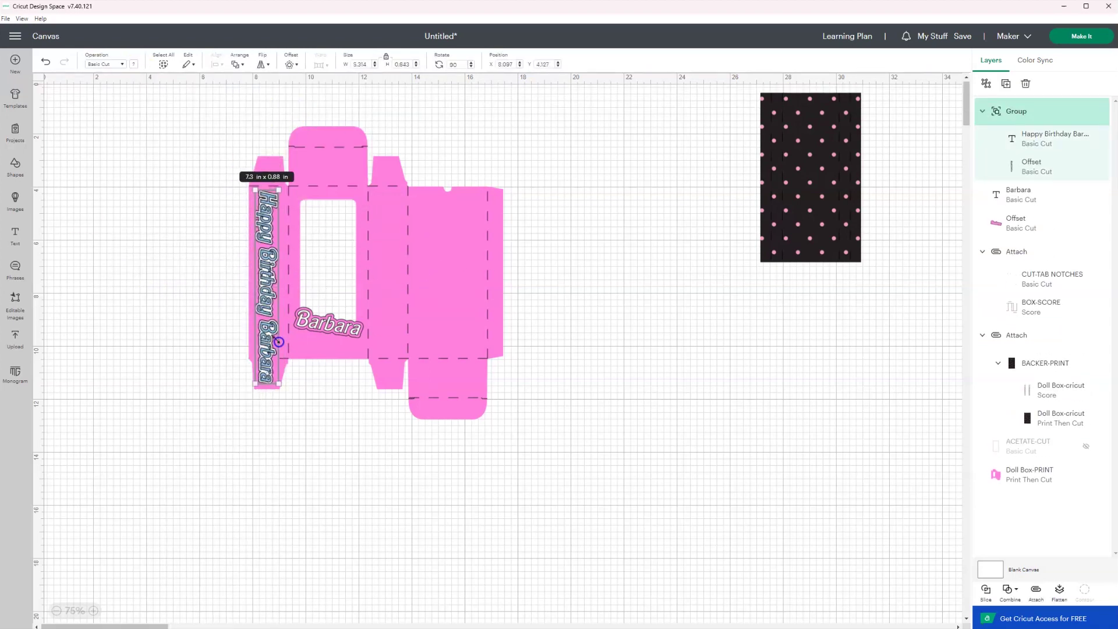
right_click(271, 274)
click(290, 367)
drag(274, 292, 388, 268)
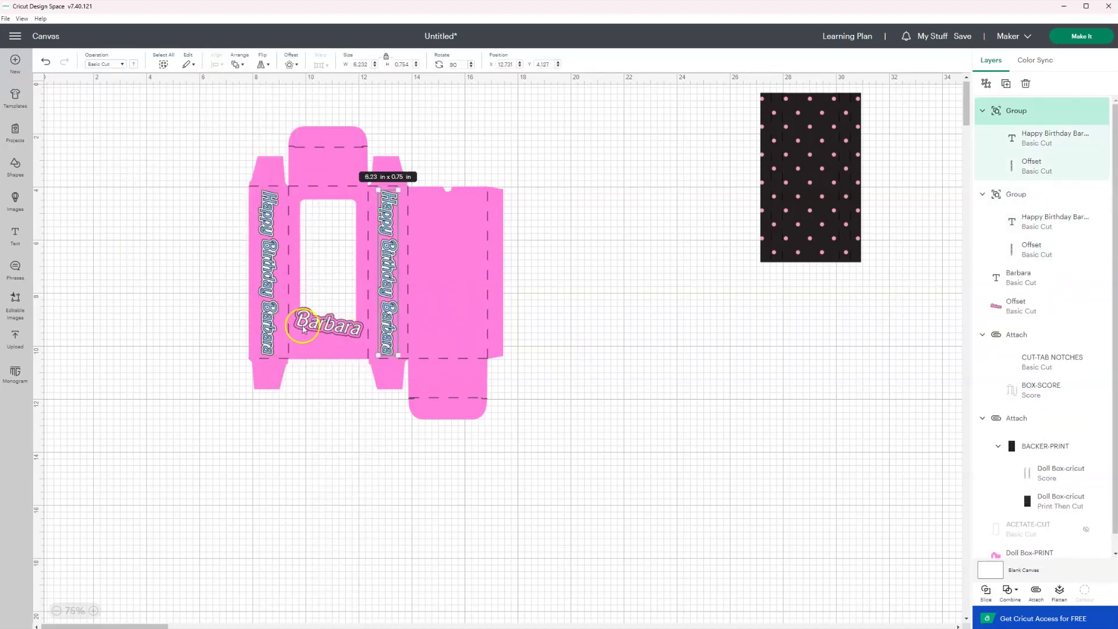
Step: Add the two-line text "She's everything..." and colour it light blue
click(623, 396)
text(She's)
key(Return)
text(everything...)
click(340, 89)
click(135, 65)
click(207, 105)
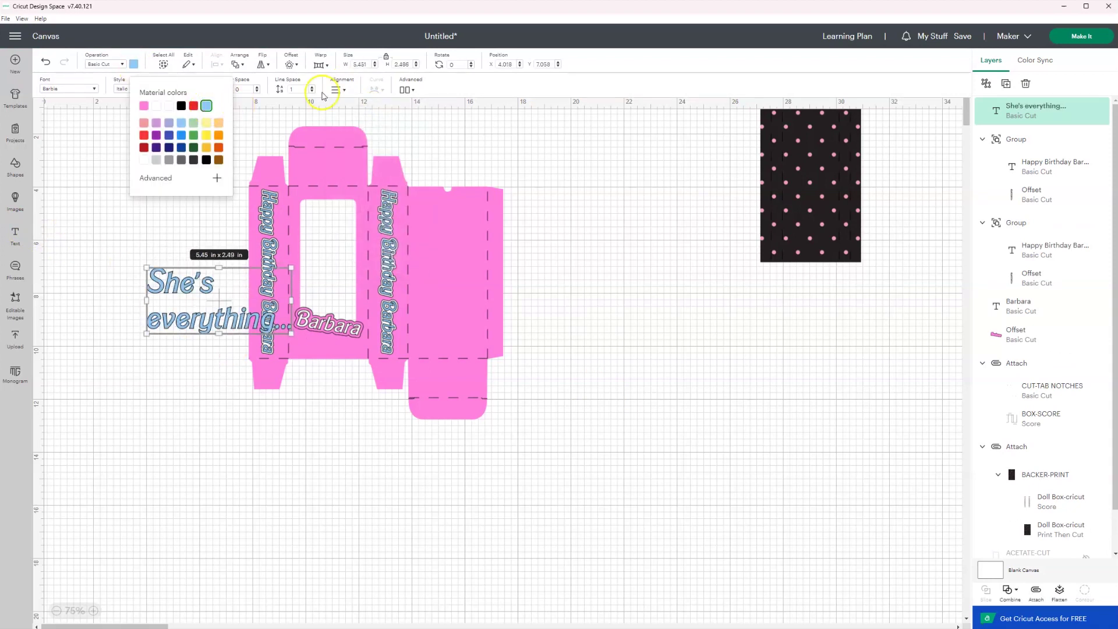
Step: Tighten the line spacing of "She's everything..." and apply a white offset of about 0.097 in
click(289, 64)
drag(310, 108, 293, 109)
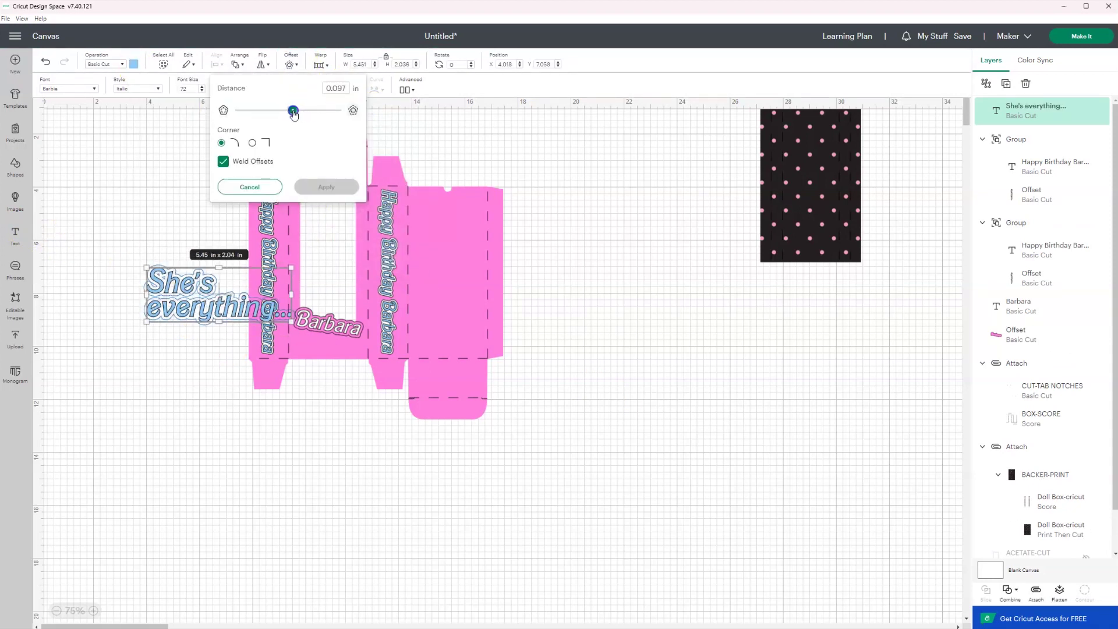
click(326, 187)
click(134, 64)
click(185, 106)
Step: Group "She's everything..." with its offset and scale it to about 2.17 × 0.85 in beneath the name on the front panel
click(204, 297)
drag(292, 321, 327, 372)
click(94, 611)
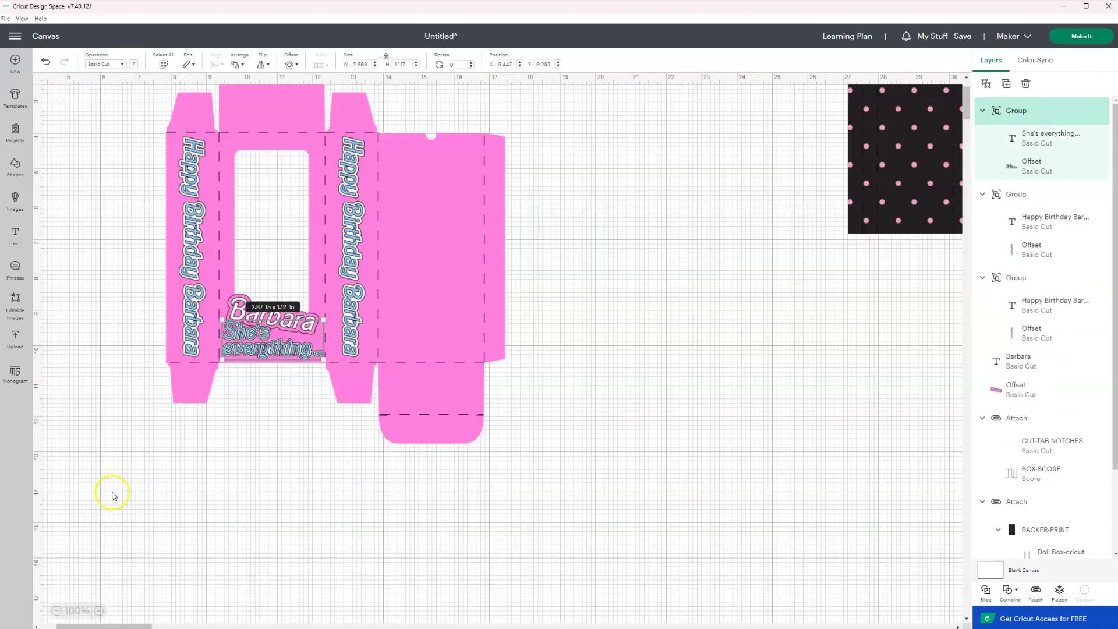
drag(324, 434, 300, 424)
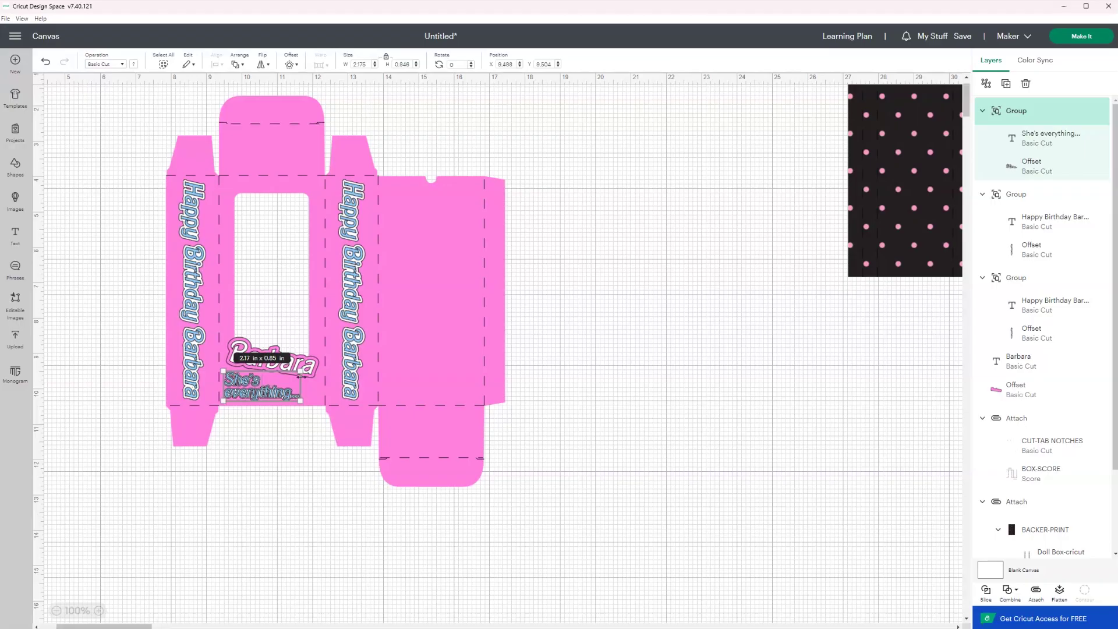
click(319, 494)
Step: Insert a Disco Ball image below the notch on the back panel and recolour its pieces in pinks and purple
click(16, 201)
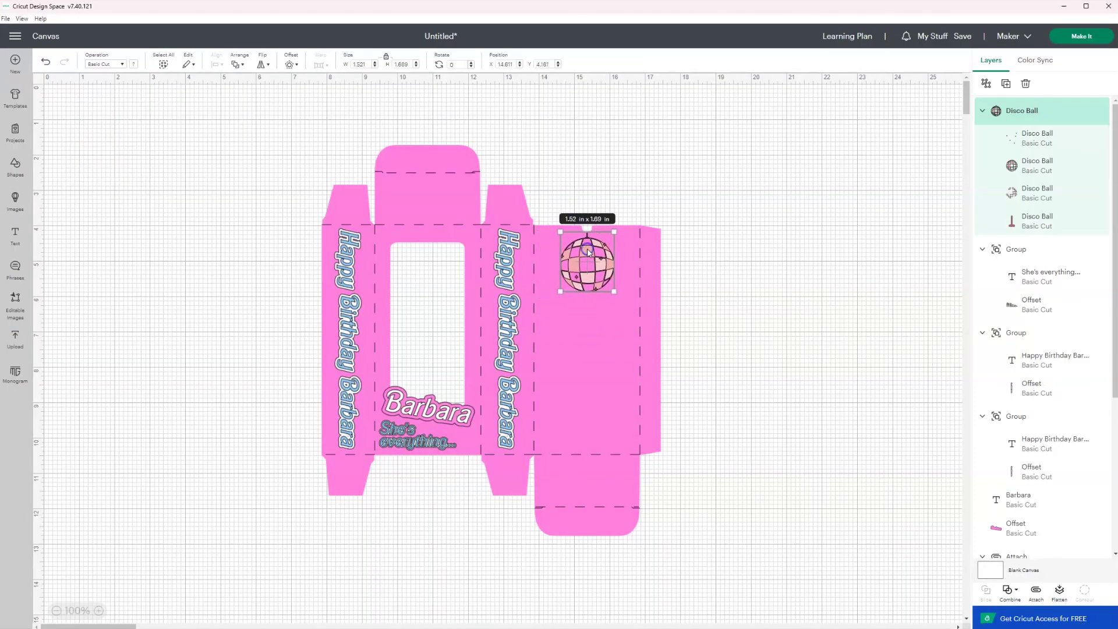
click(133, 64)
click(1037, 193)
click(1038, 221)
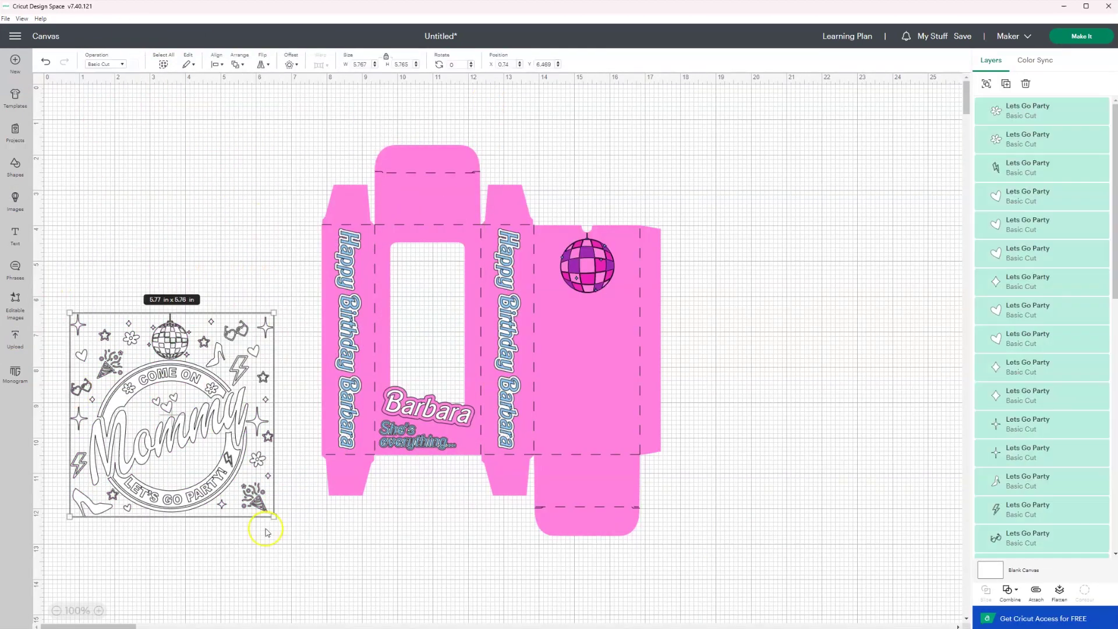
Step: Arrange Lets Go Party doodles around the disco ball and doll photo, move the high heel off the box, and copy the bolt and star
drag(256, 498, 622, 372)
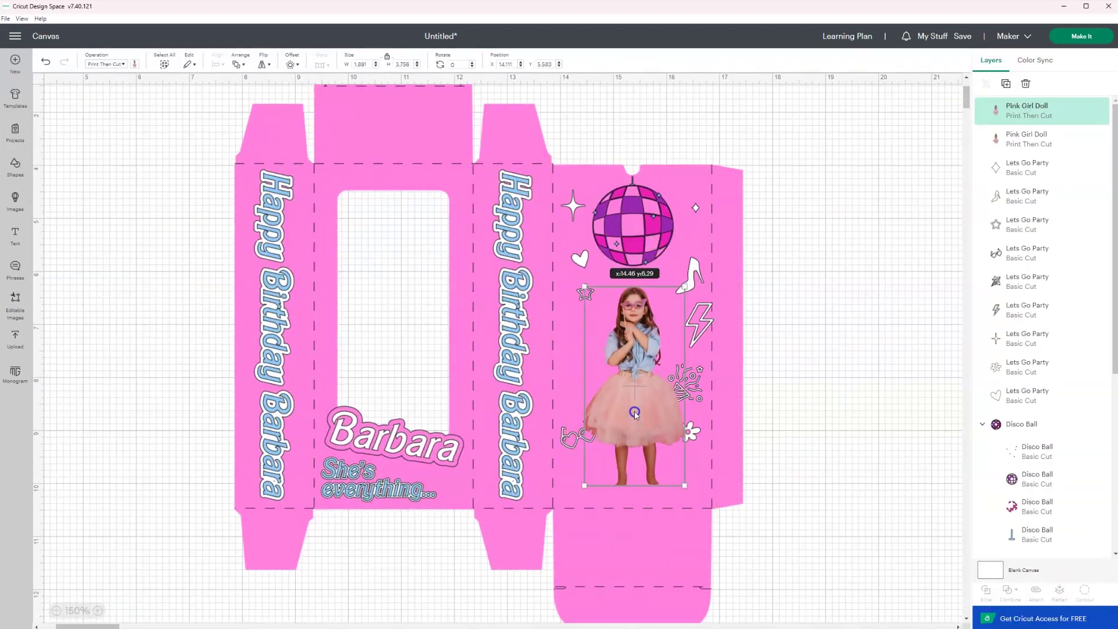
drag(702, 274, 845, 294)
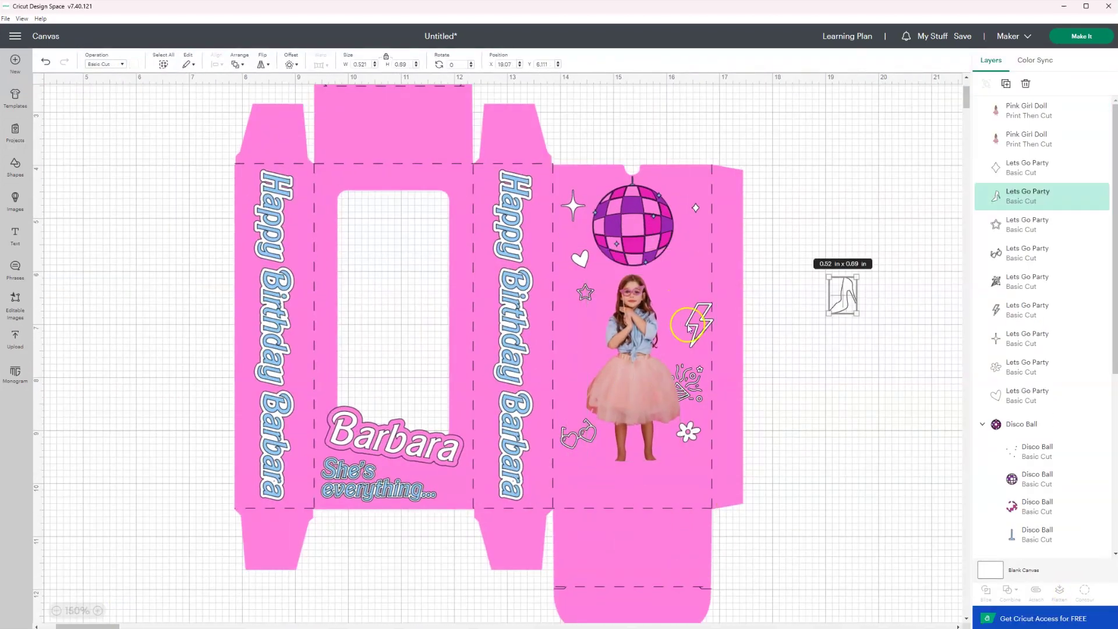
click(691, 274)
click(576, 291)
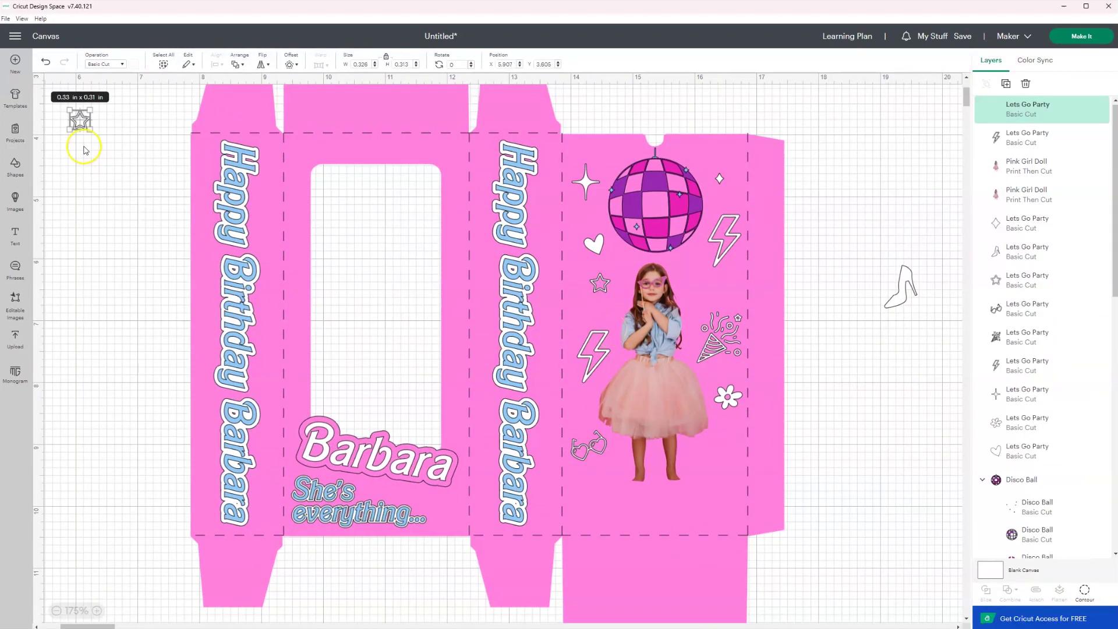
Step: Add a white offset around the Pink Girl Doll photo on the back panel
click(290, 64)
drag(299, 110, 291, 110)
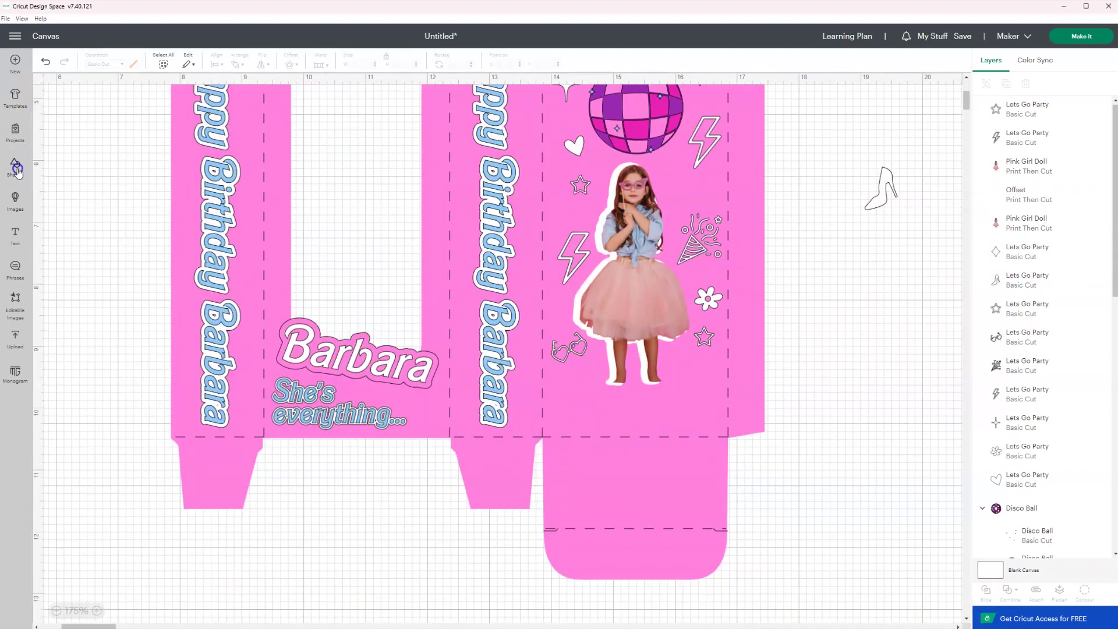
Step: Add a magenta half circle at the foot of the back panel and scale the black-outlined text "Thanks for coming to party!" onto it
click(15, 166)
click(99, 268)
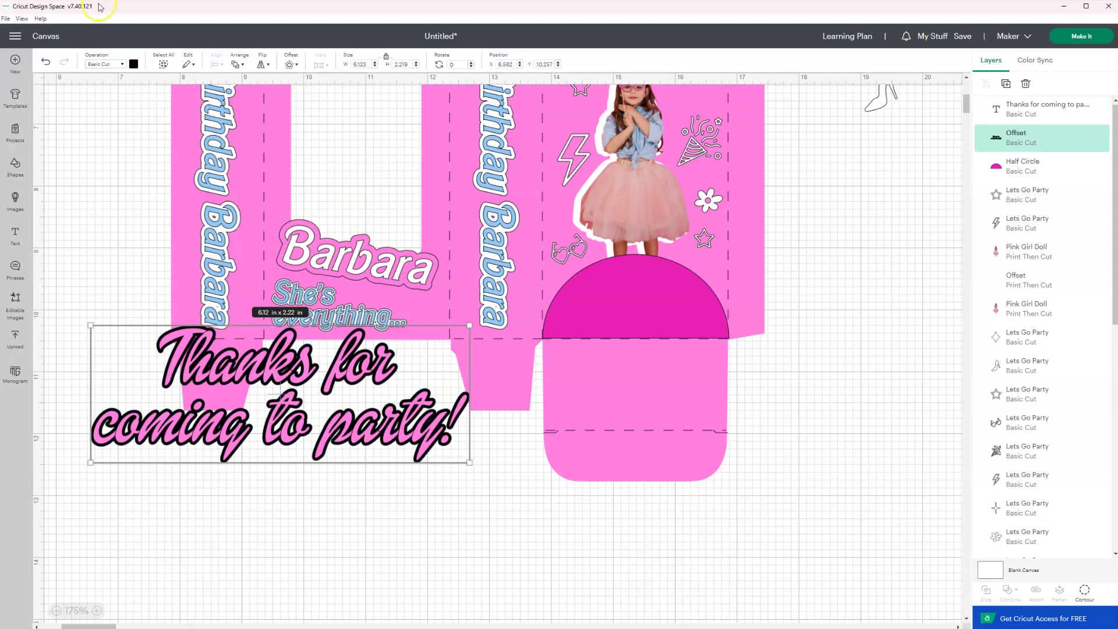
drag(466, 463, 263, 437)
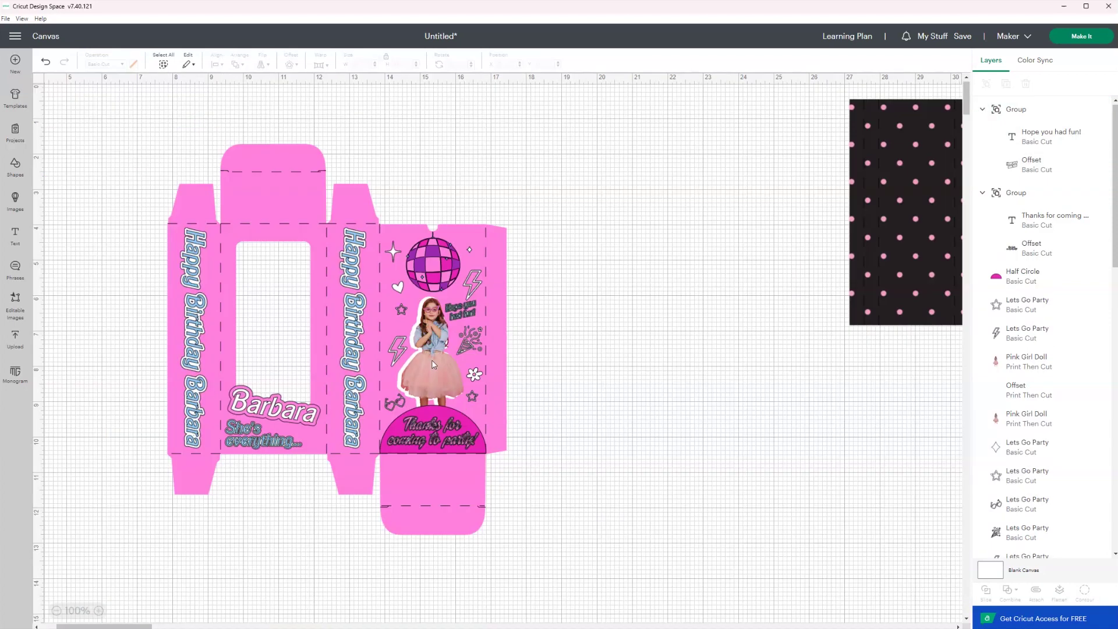
Step: Move the attached CUT-TAB NOTCHES and BOX-SCORE layers off the decorated box into the space beside the backer
click(389, 508)
click(425, 499)
drag(451, 505, 827, 543)
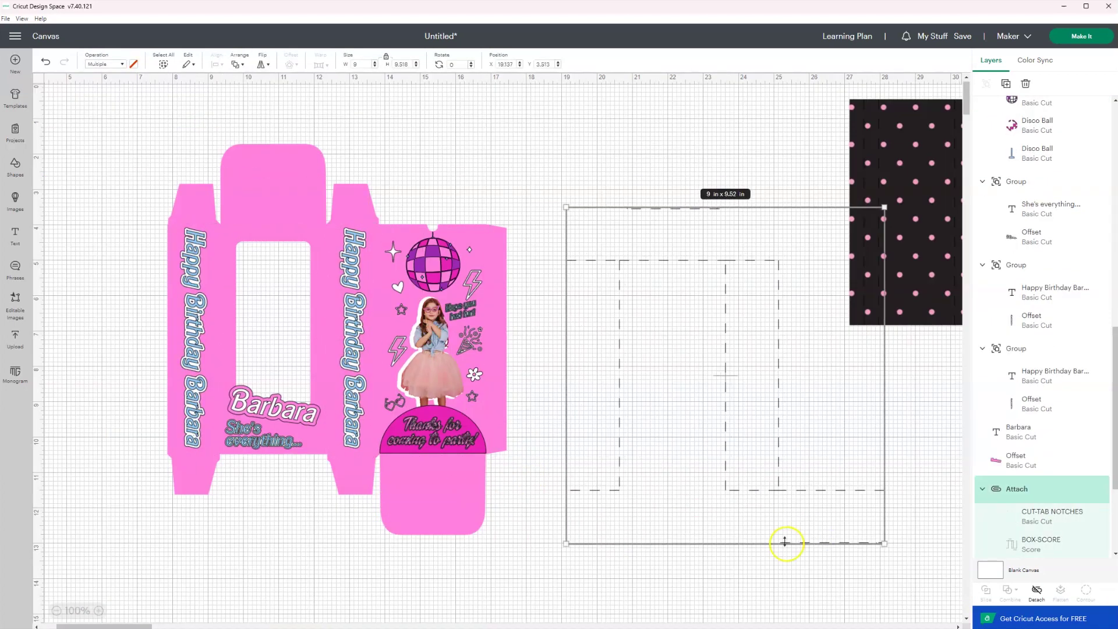
key(ctrl+z)
Step: Group the front-panel name text with its offset and place a duplicate of the group in the empty space beyond the box's upper corner
click(282, 415)
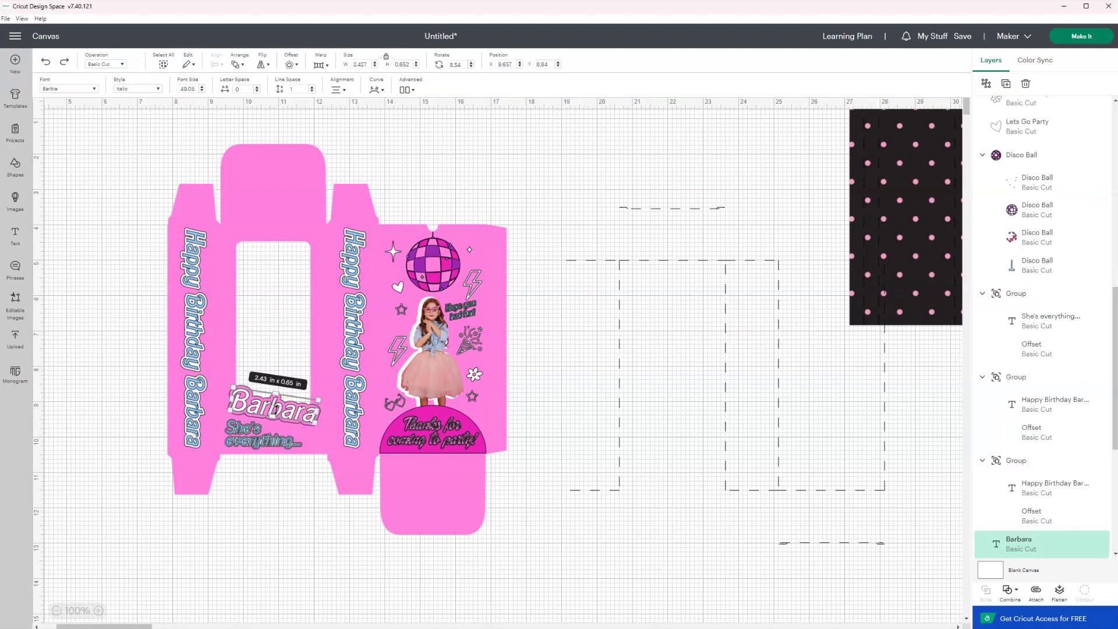
scroll(1008, 556, down, 2)
shift+click(1078, 470)
right_click(1079, 469)
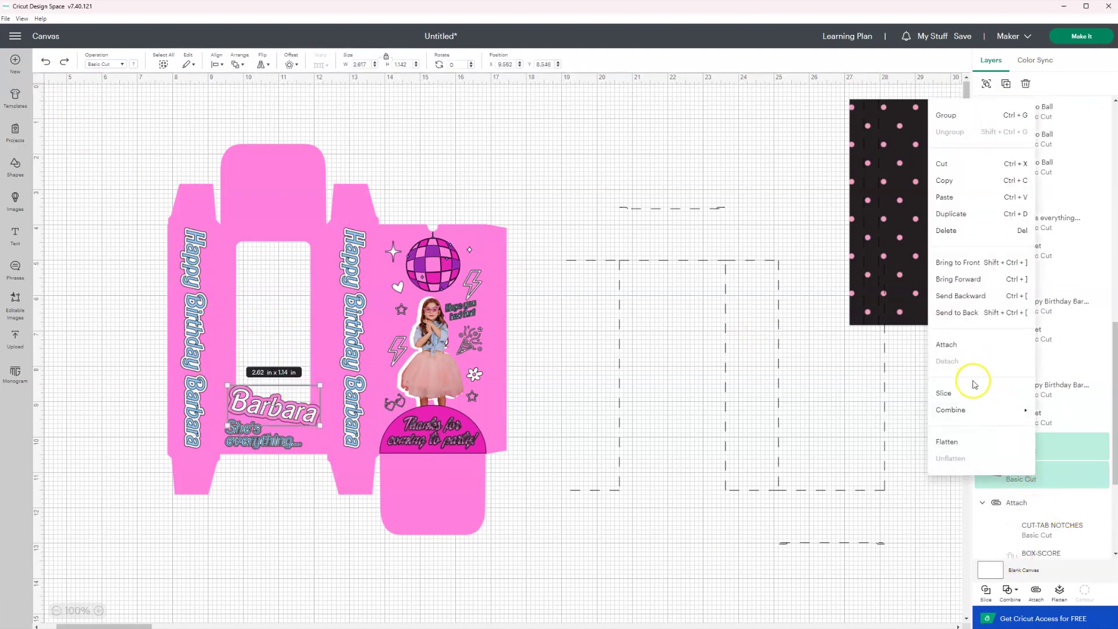
click(952, 115)
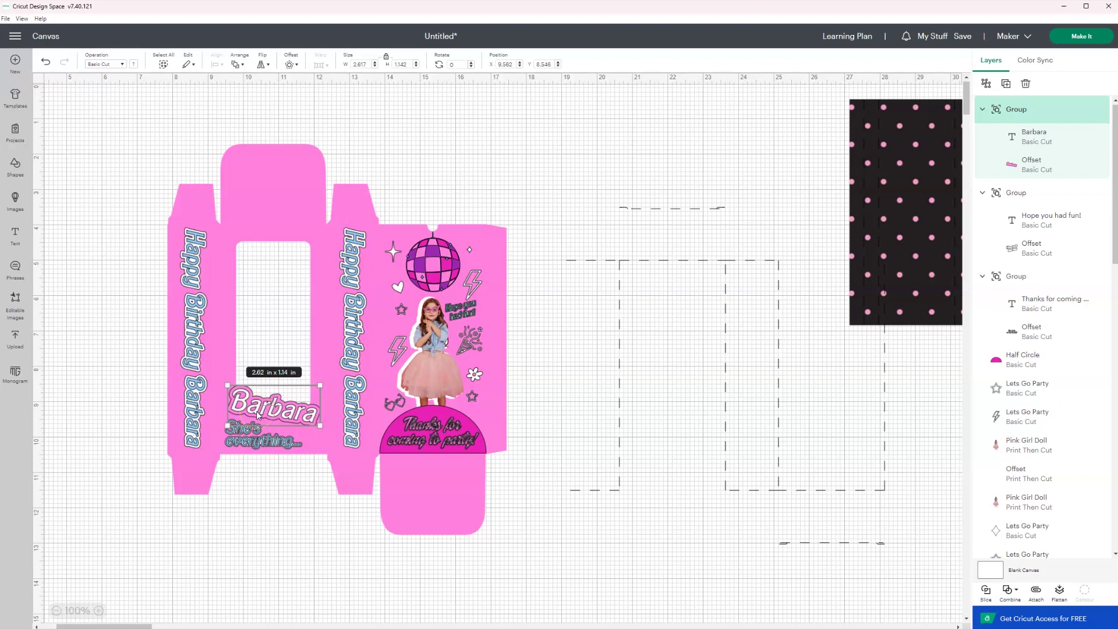
right_click(258, 415)
click(310, 149)
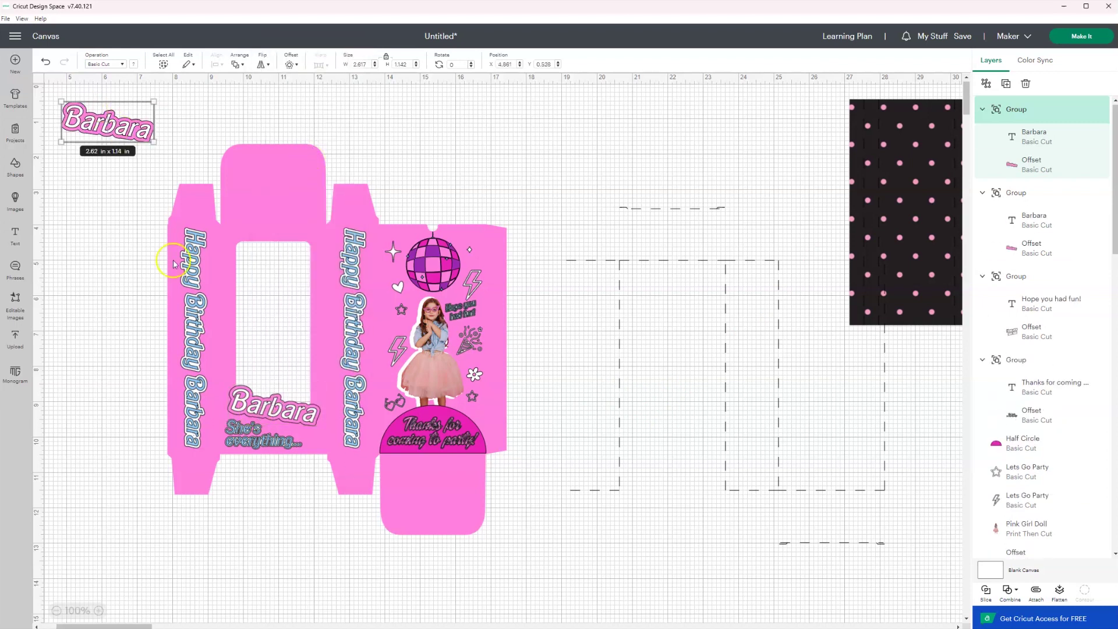
drag(135, 133, 88, 105)
Step: Flatten the decorated box artwork into one Print Then Cut layer and flatten the separate name text copy into another
drag(172, 133, 499, 493)
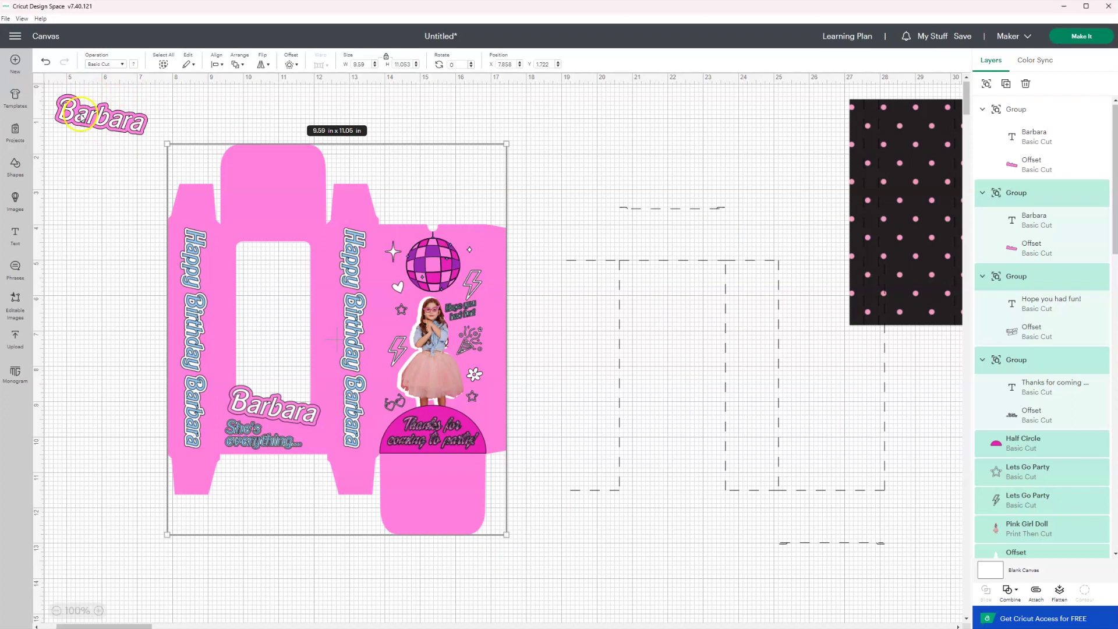
right_click(273, 202)
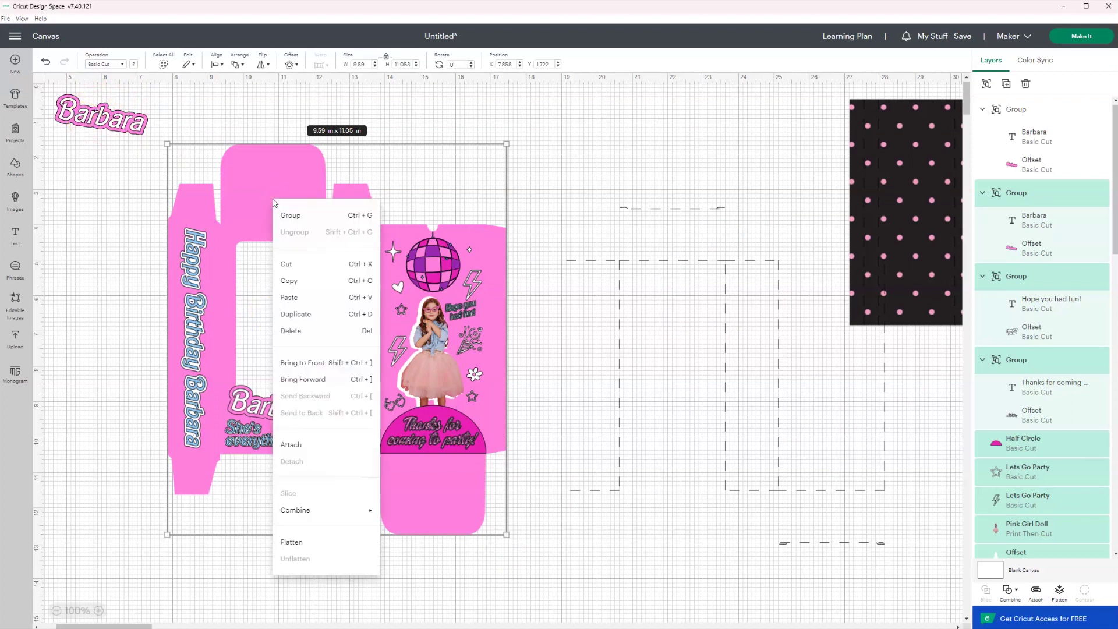
click(324, 541)
mouse_move(415, 385)
mouse_down()
mouse_move(393, 396)
mouse_move(406, 382)
mouse_move(425, 396)
mouse_up()
drag(163, 150, 77, 117)
right_click(79, 135)
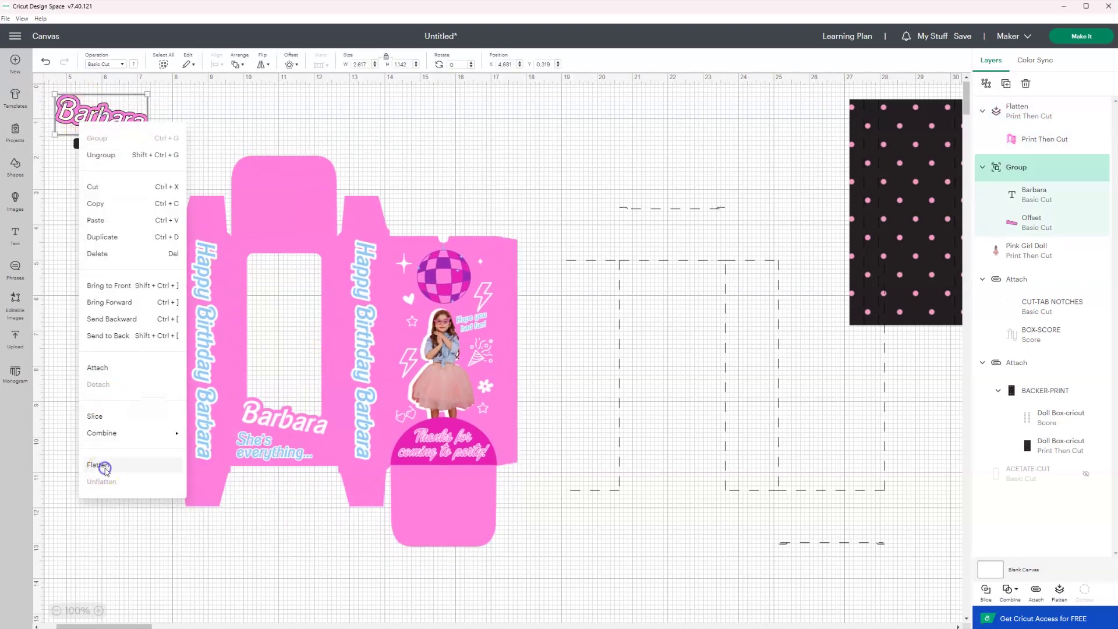
click(103, 466)
Step: Bring the attached CUT-TAB NOTCHES and BOX-SCORE layers above all other layers and align them over the flattened box
click(1041, 201)
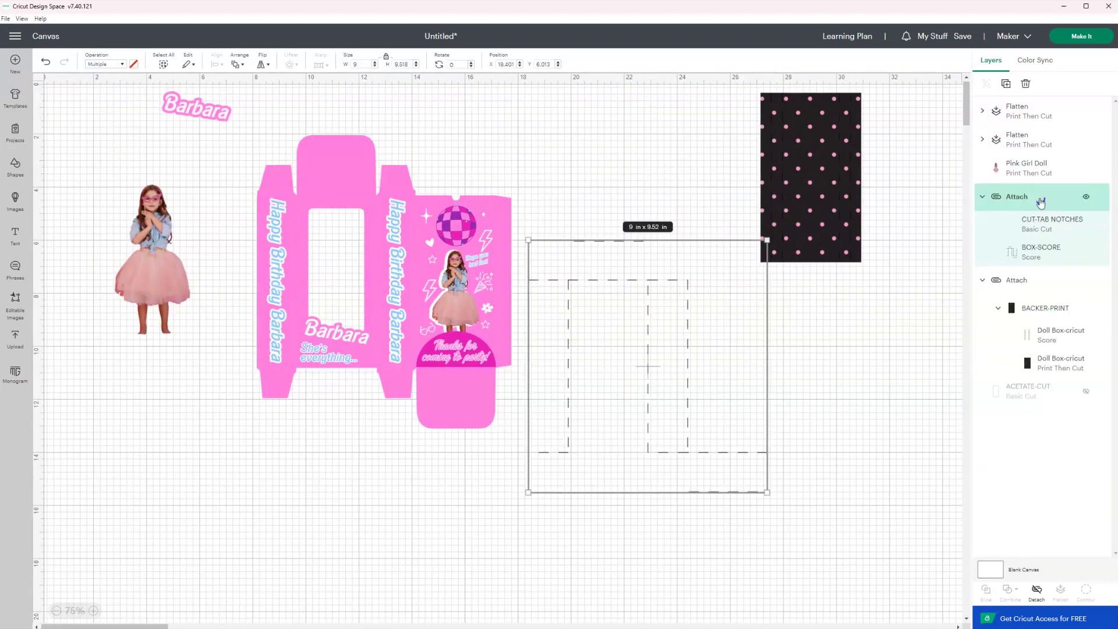
drag(1040, 198, 991, 105)
drag(650, 438, 381, 355)
key(Up)
key(Up)
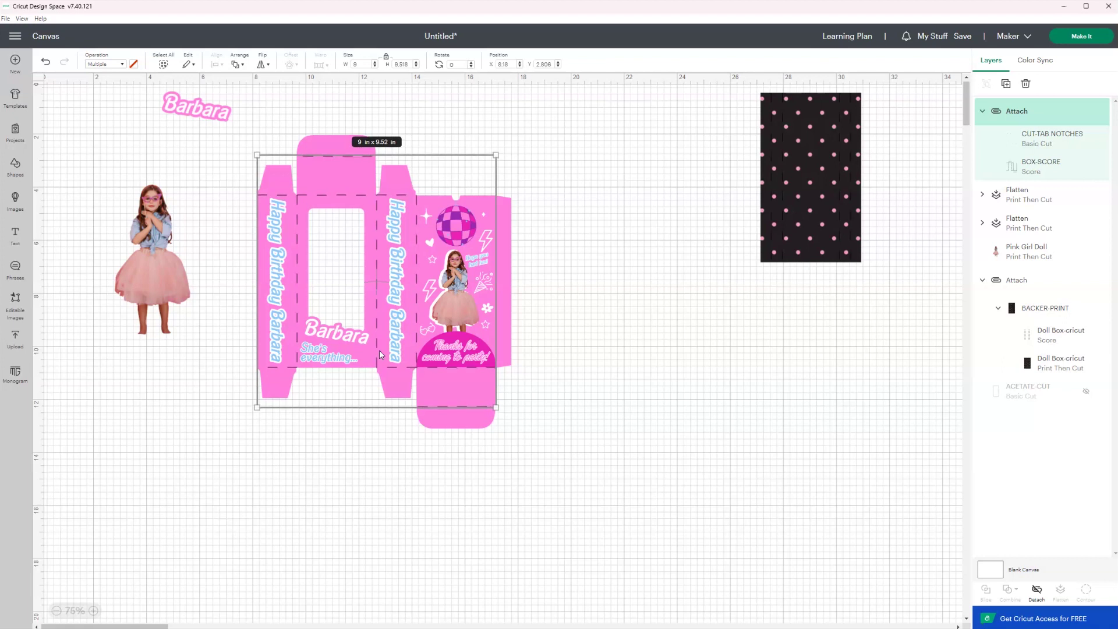
key(ctrl+plus)
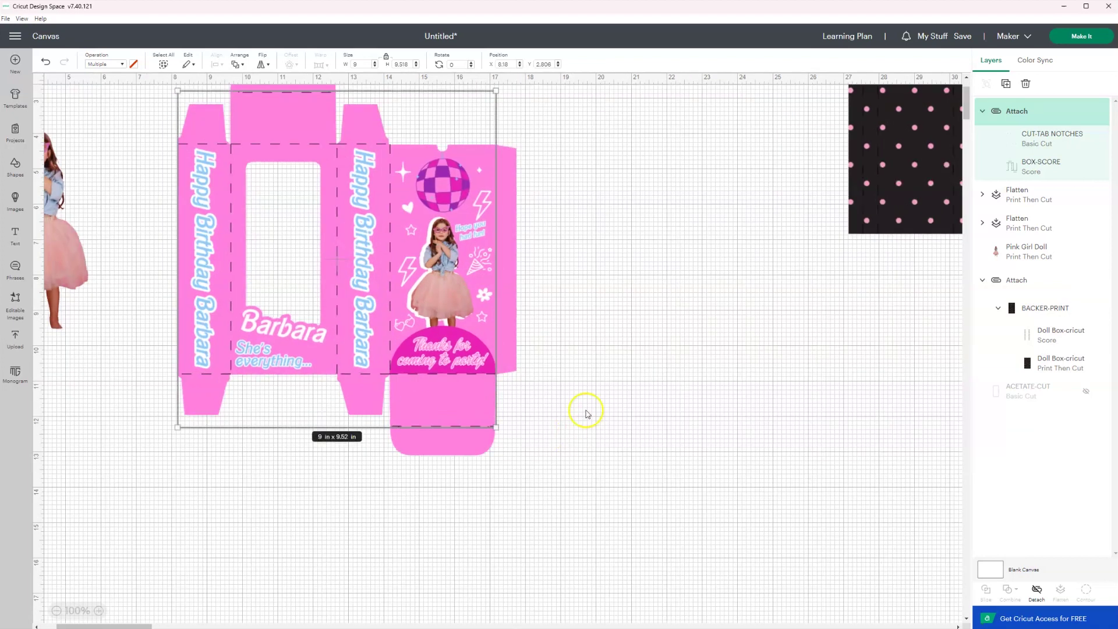
click(541, 396)
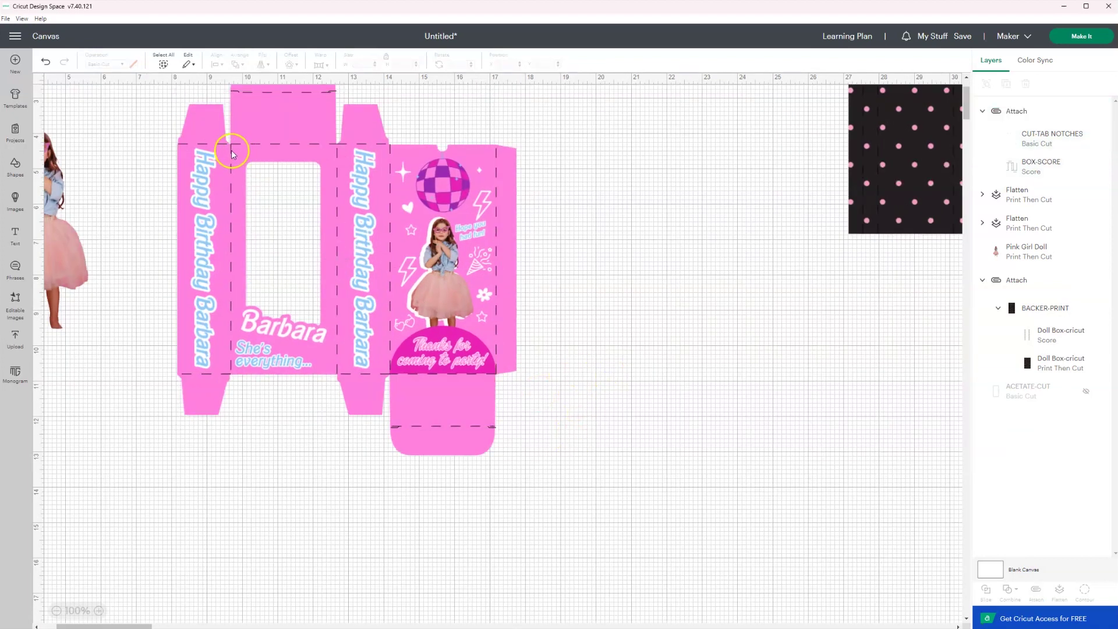
click(338, 147)
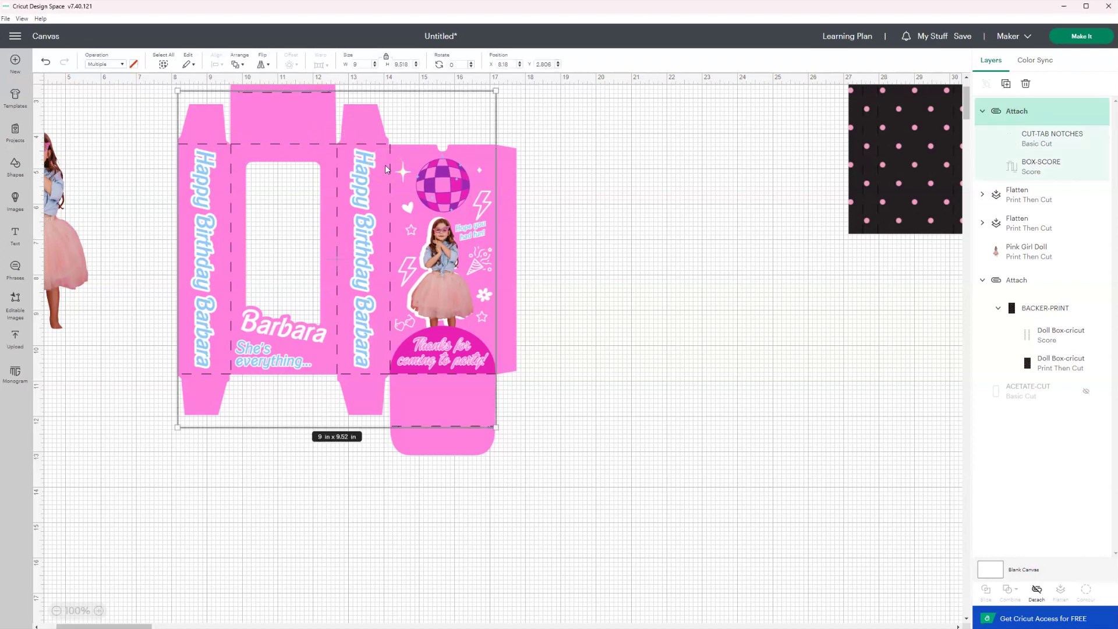
Step: Bring the spare Pink Girl Doll photo above all layers, scale it to about 2.05 x 4.08 in and centre it in the box window
scroll(387, 169, up, 3)
click(90, 355)
mouse_move(90, 355)
mouse_down()
mouse_move(265, 359)
mouse_move(92, 360)
mouse_up()
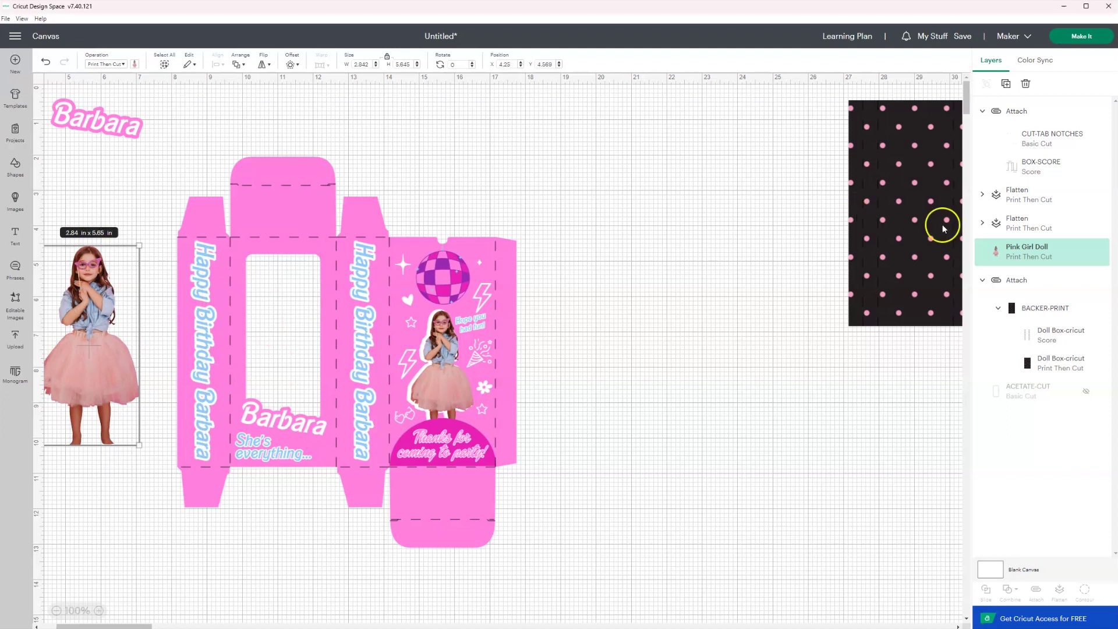
drag(1028, 248, 1028, 110)
drag(89, 334, 277, 341)
drag(340, 470, 288, 398)
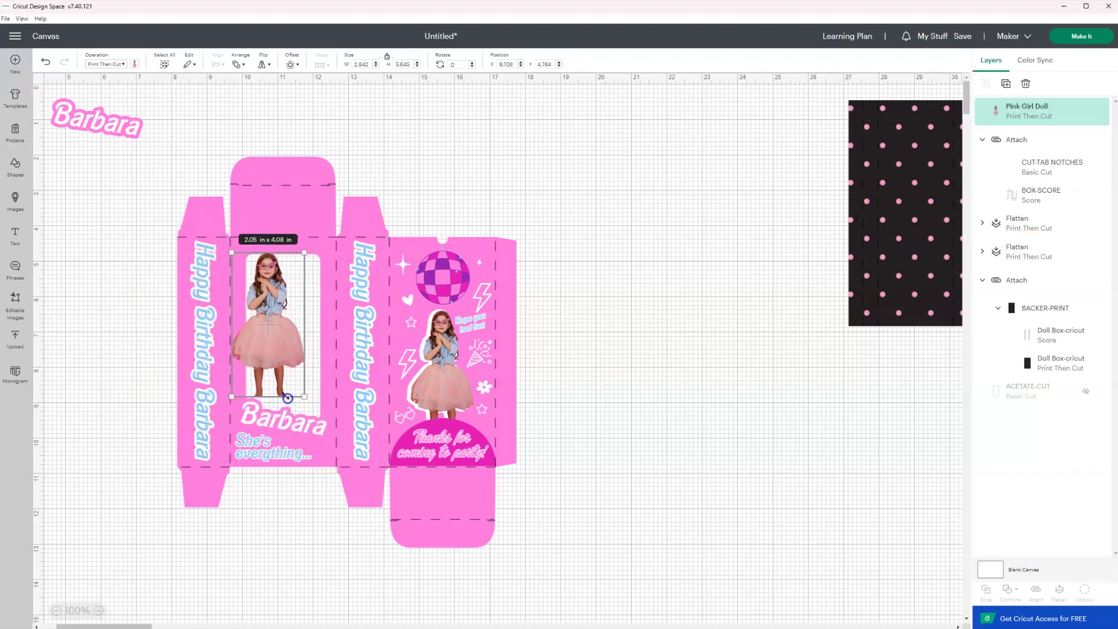
drag(272, 351, 286, 358)
Step: Attach the window doll photo, the cut and score layers and the flattened box together
click(240, 268)
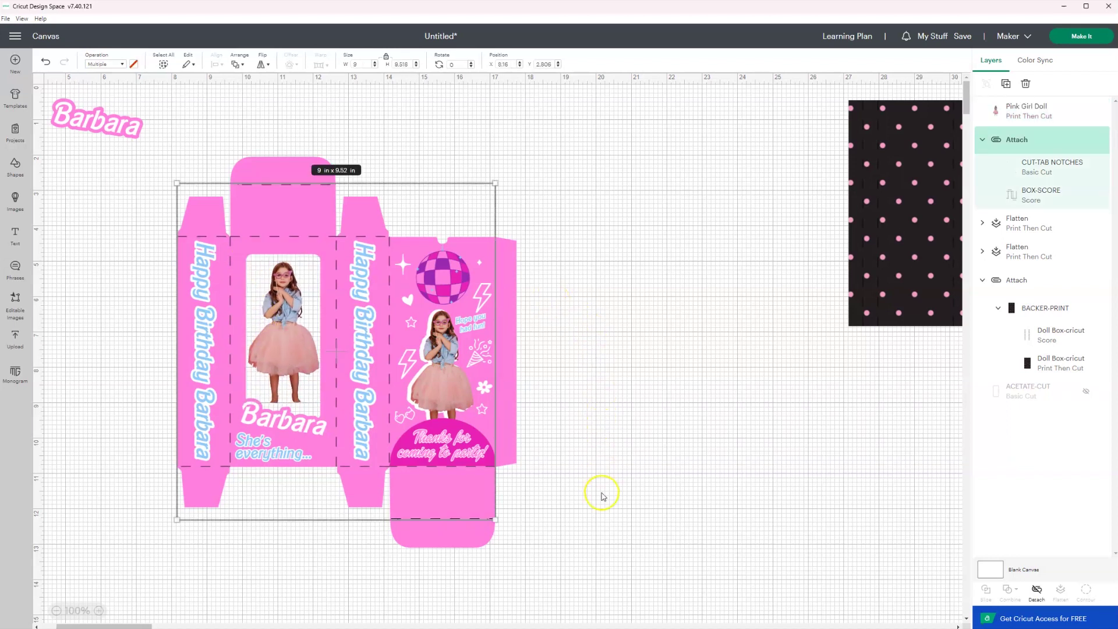
drag(628, 559, 167, 159)
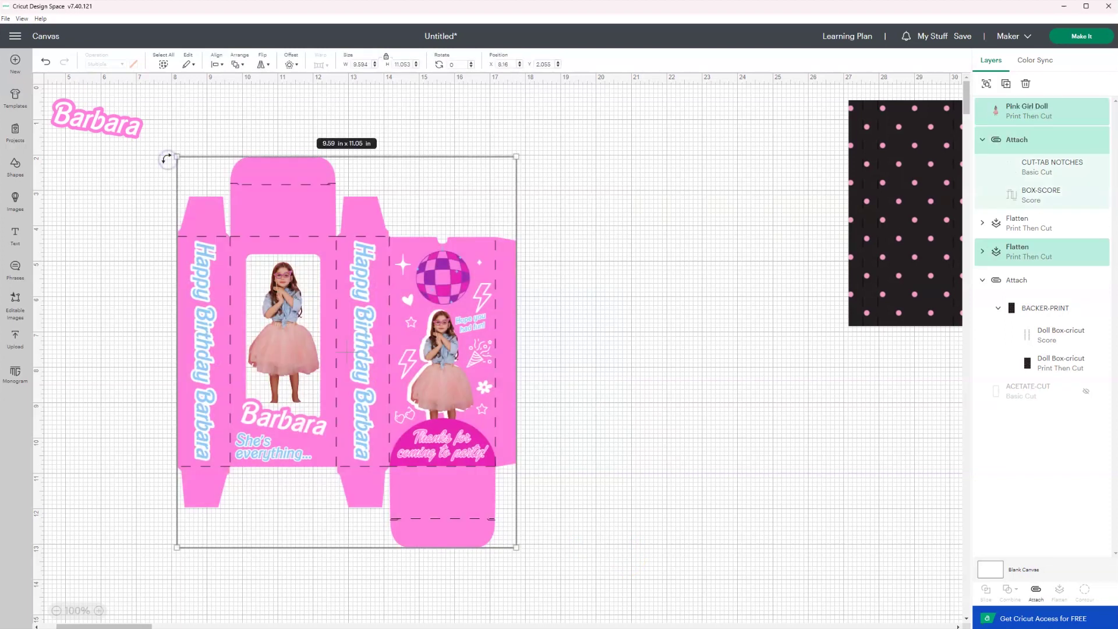
right_click(276, 239)
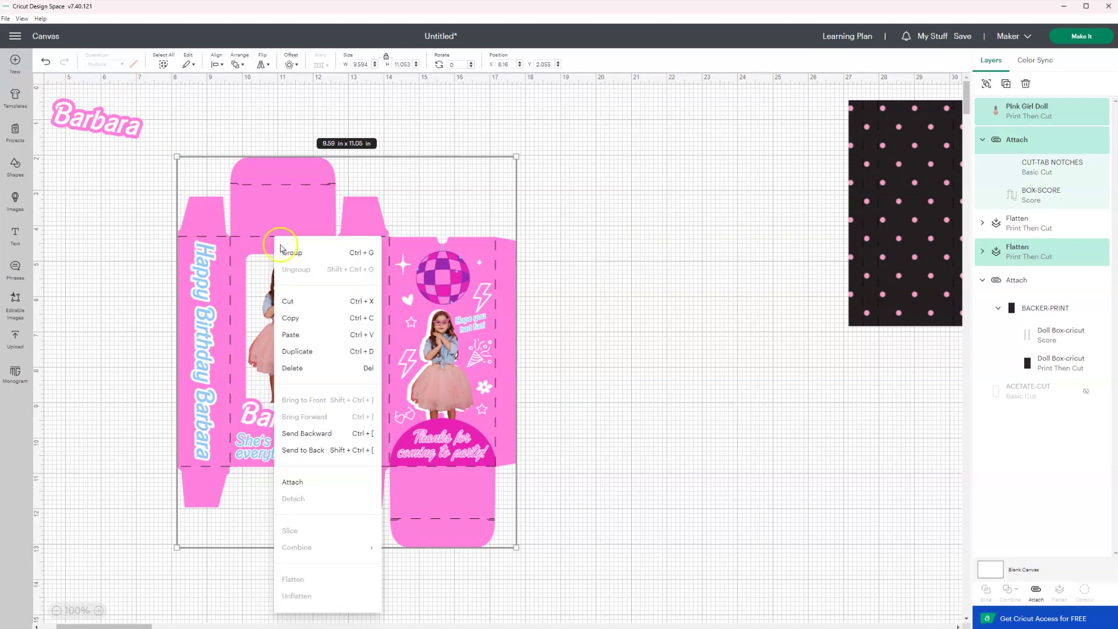
click(338, 482)
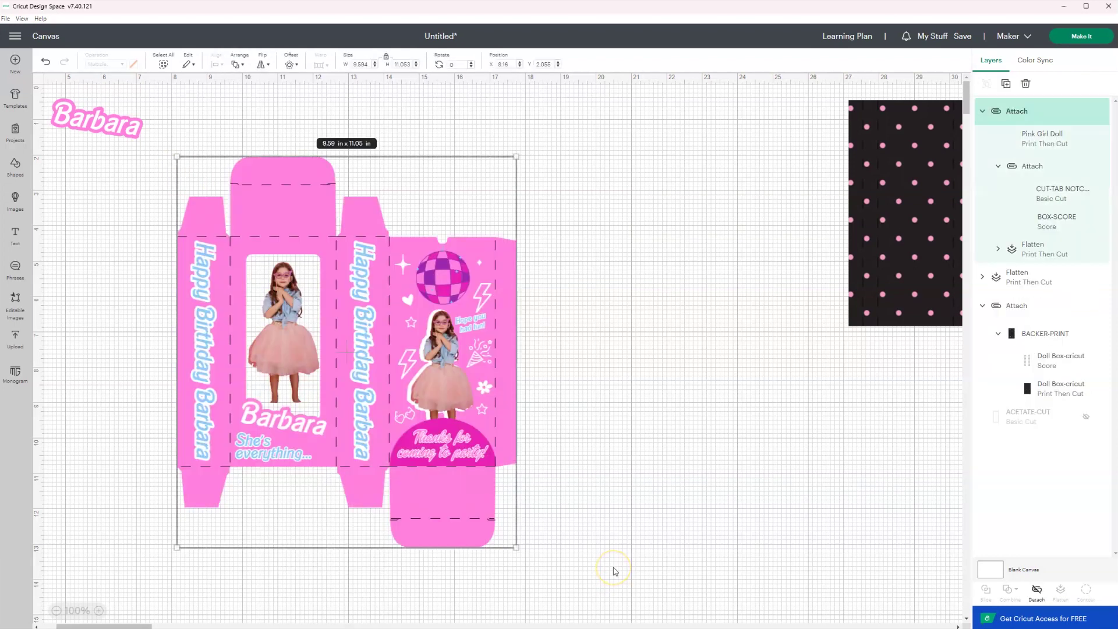
Step: Move the polka-dot backer beneath the box and rotate it to lie horizontally, keeping the pieces close together
scroll(614, 571, down, 1)
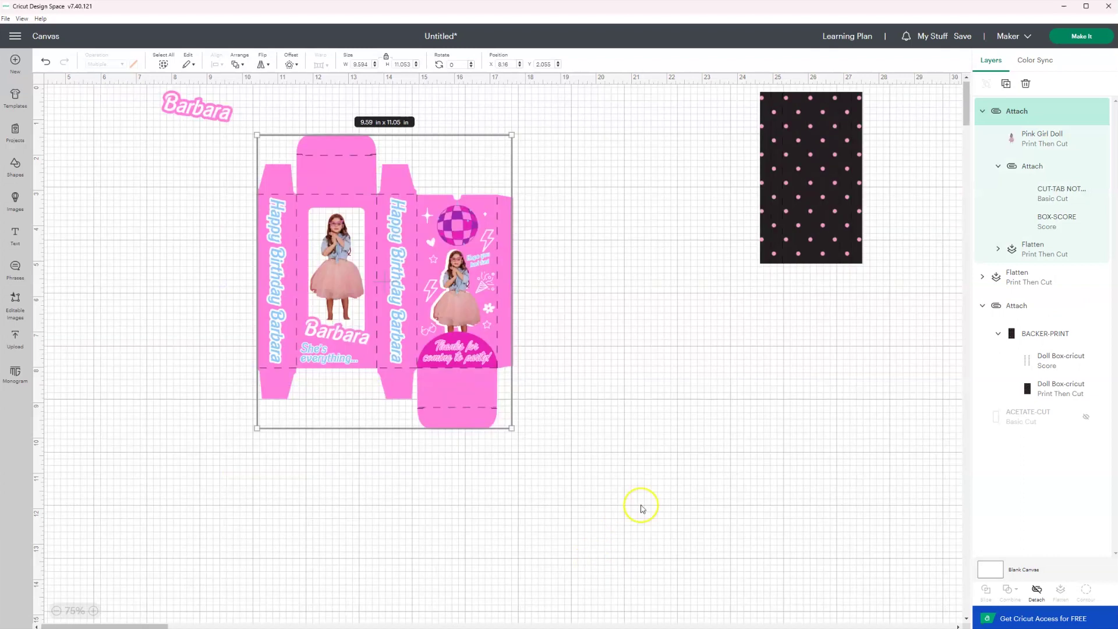
drag(814, 175, 344, 501)
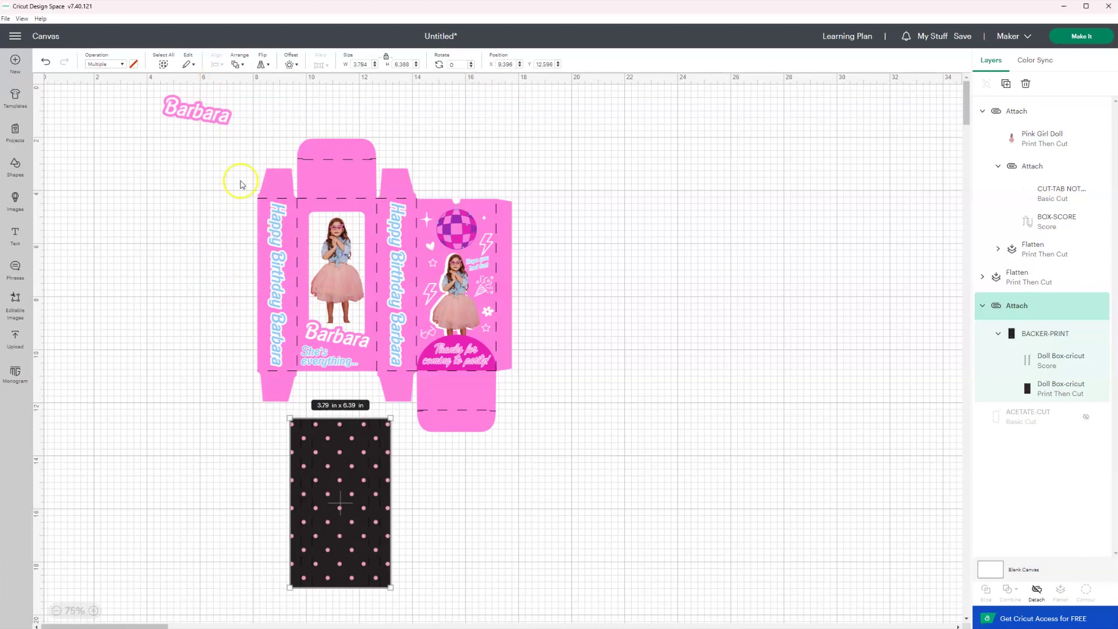
drag(430, 288, 441, 257)
drag(340, 502, 337, 465)
drag(268, 369, 432, 397)
drag(383, 482, 406, 471)
Step: Place the flattened name text beside the polka-dot backer and add a duplicate directly below it
drag(198, 110, 487, 438)
key(ctrl+d)
drag(396, 408, 483, 463)
Step: Attach the box, the polka-dot backer and both name text pieces into one print layout
drag(596, 566, 277, 88)
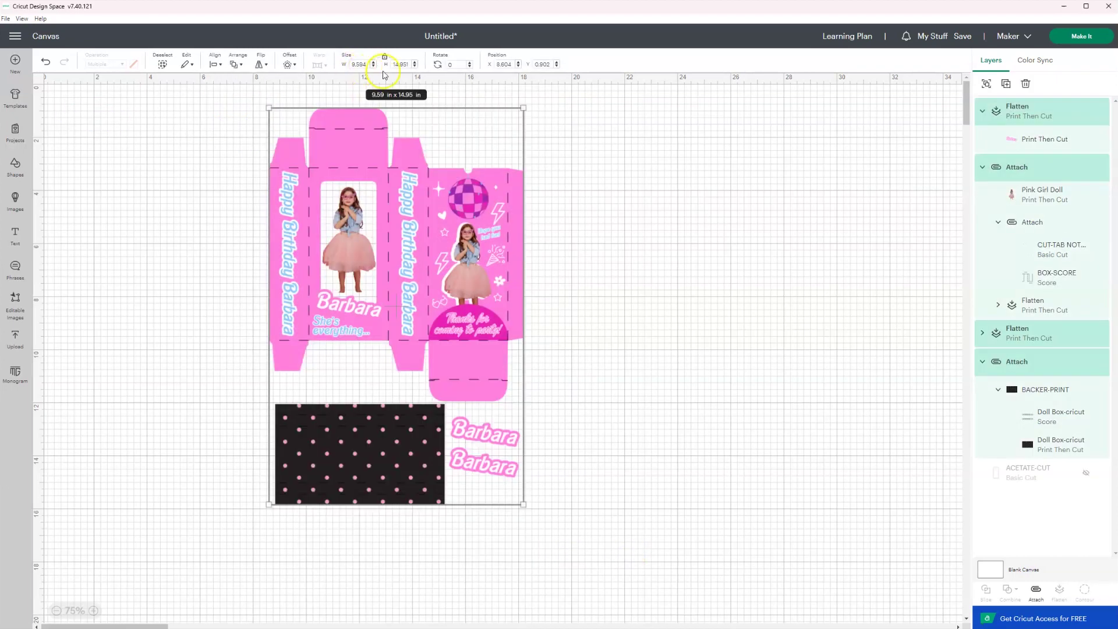
right_click(448, 219)
click(498, 464)
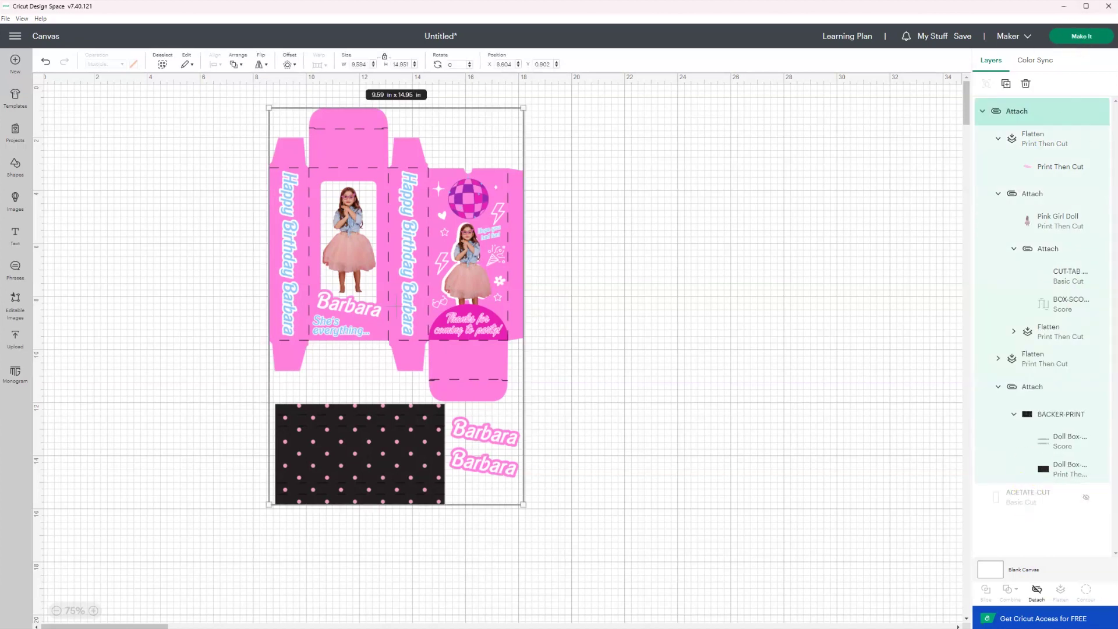
Step: Send the project to the ET-8550 Series(Network) printer on Tabloid paper with Use System Dialog turned on
click(1082, 36)
click(1084, 619)
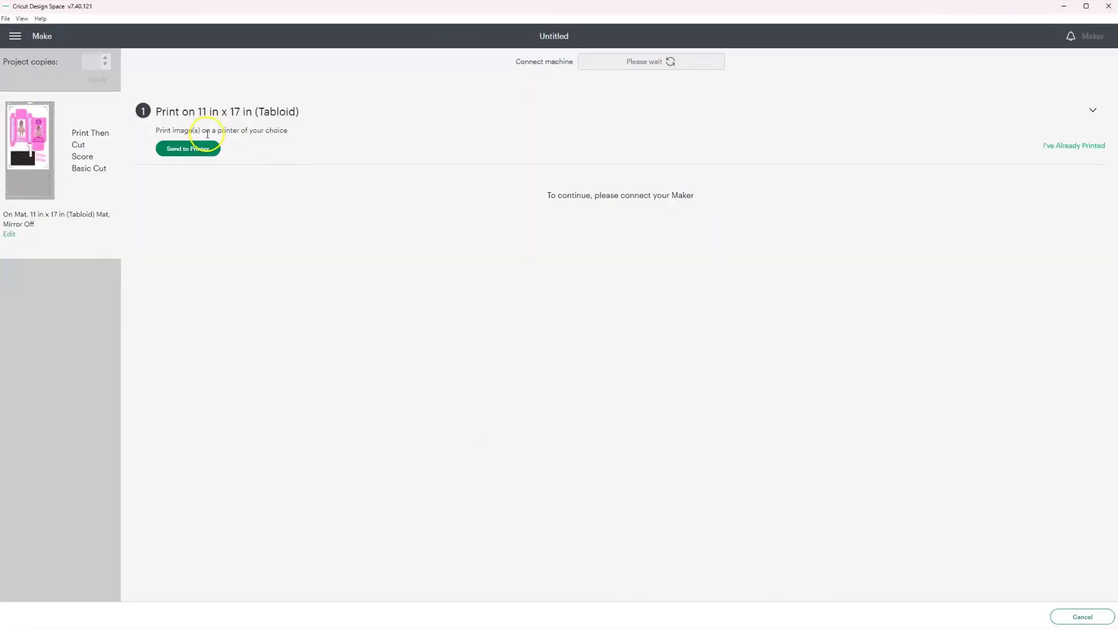
click(202, 152)
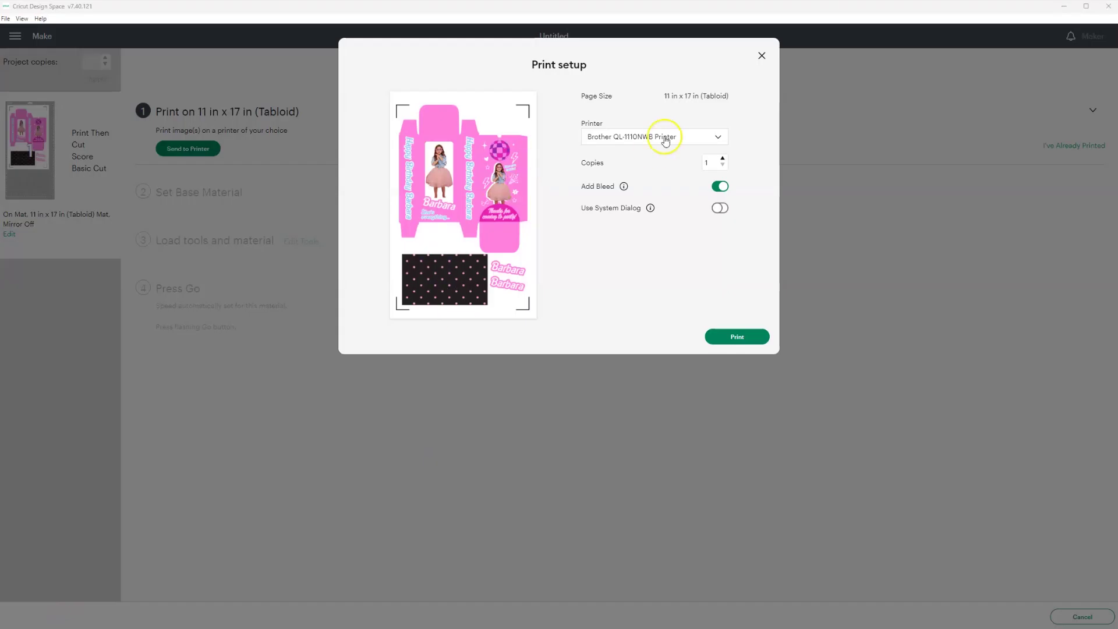
click(613, 139)
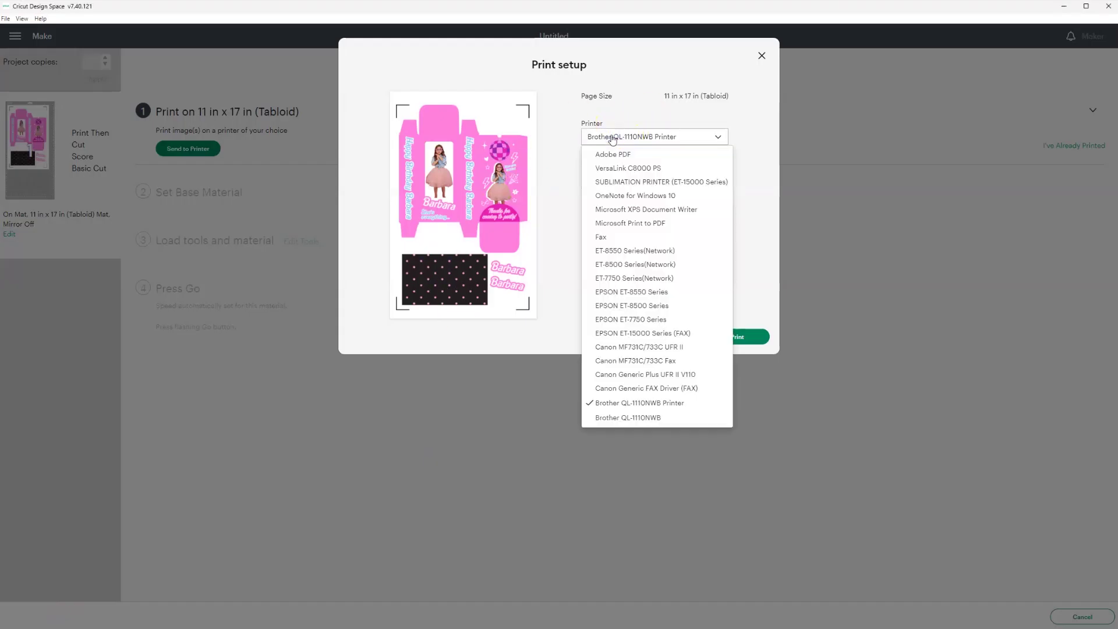
click(622, 251)
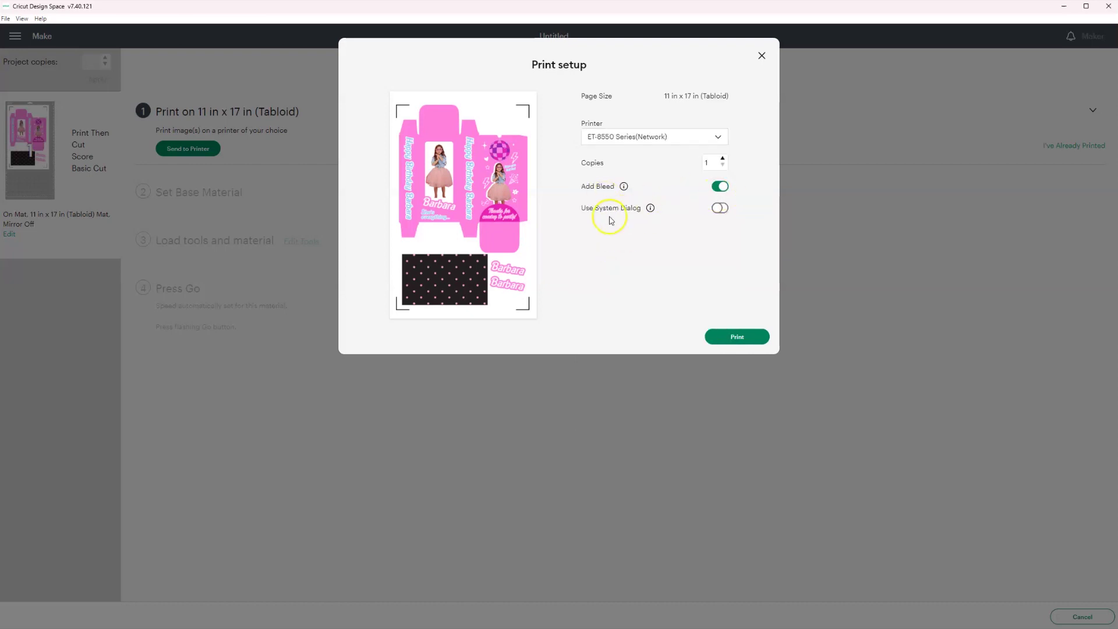
click(719, 210)
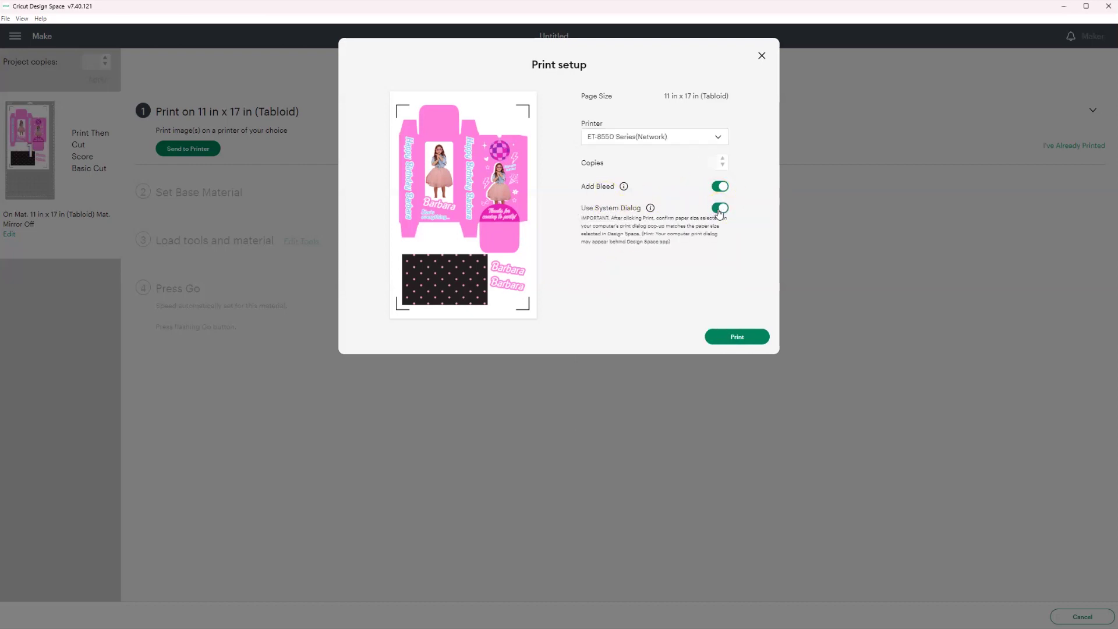
click(726, 337)
Step: Select ET-8550 Series(Network) in the system print dialog and set its preferences to Rear Paper Feeder and 11 x 17 in
click(411, 190)
click(373, 167)
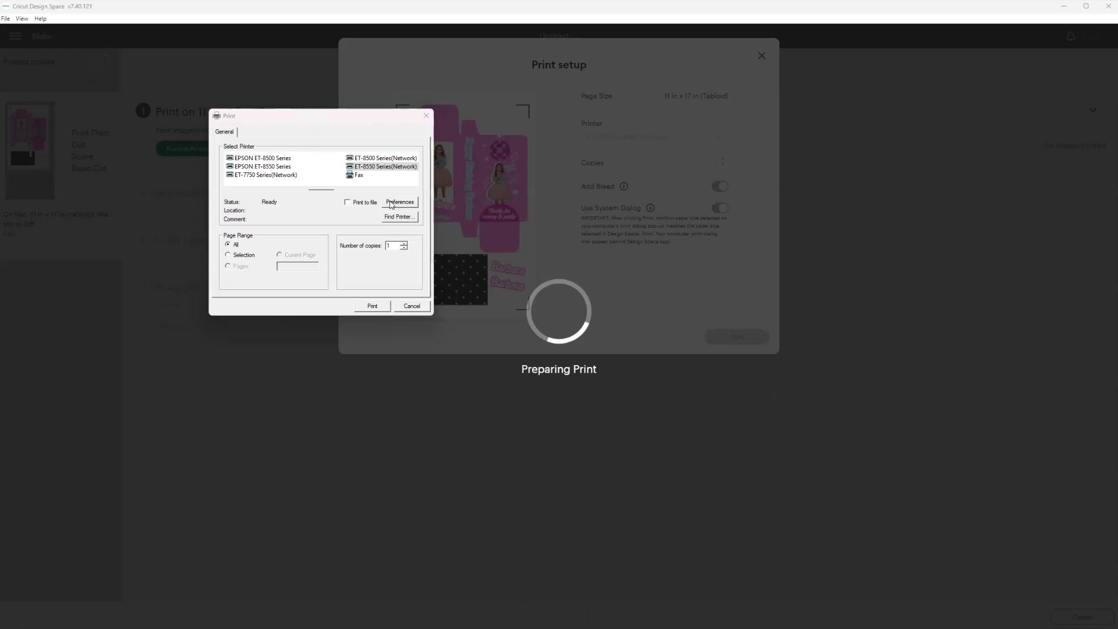
click(390, 204)
click(417, 186)
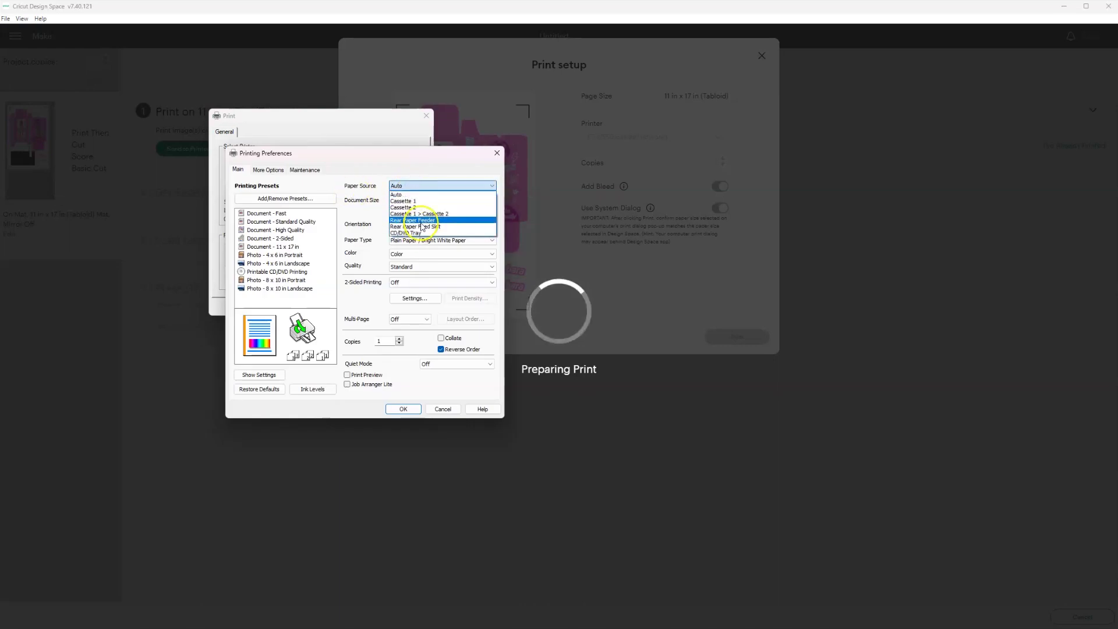
click(421, 220)
click(442, 199)
click(411, 243)
click(362, 228)
Step: Set the paper type to Photo Paper Glossy and the print quality to Standard
click(436, 242)
click(357, 240)
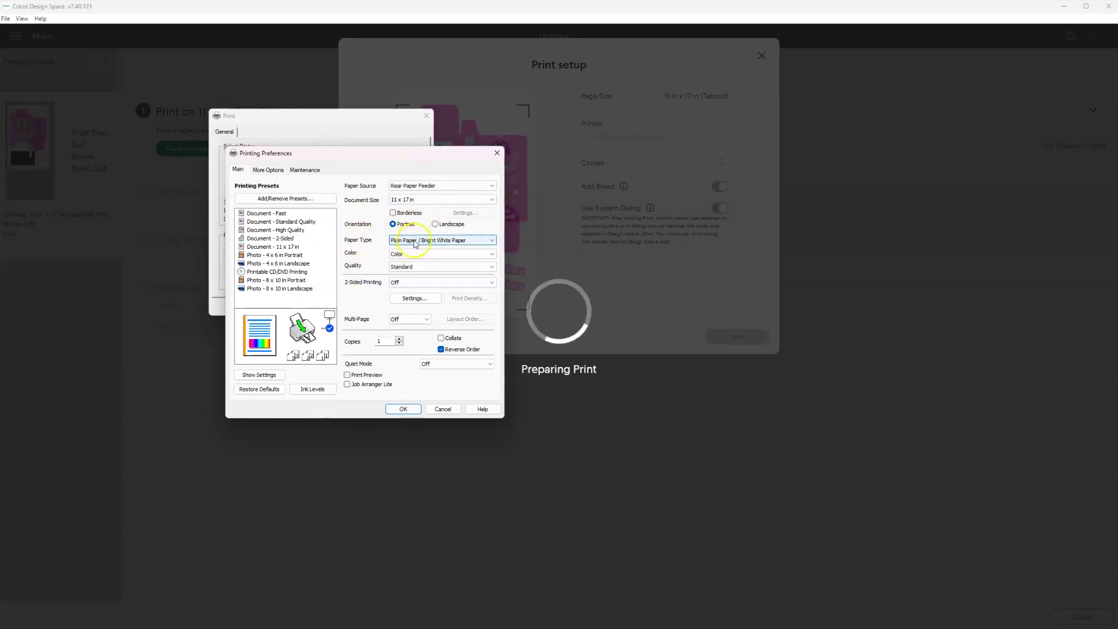
click(415, 244)
click(419, 281)
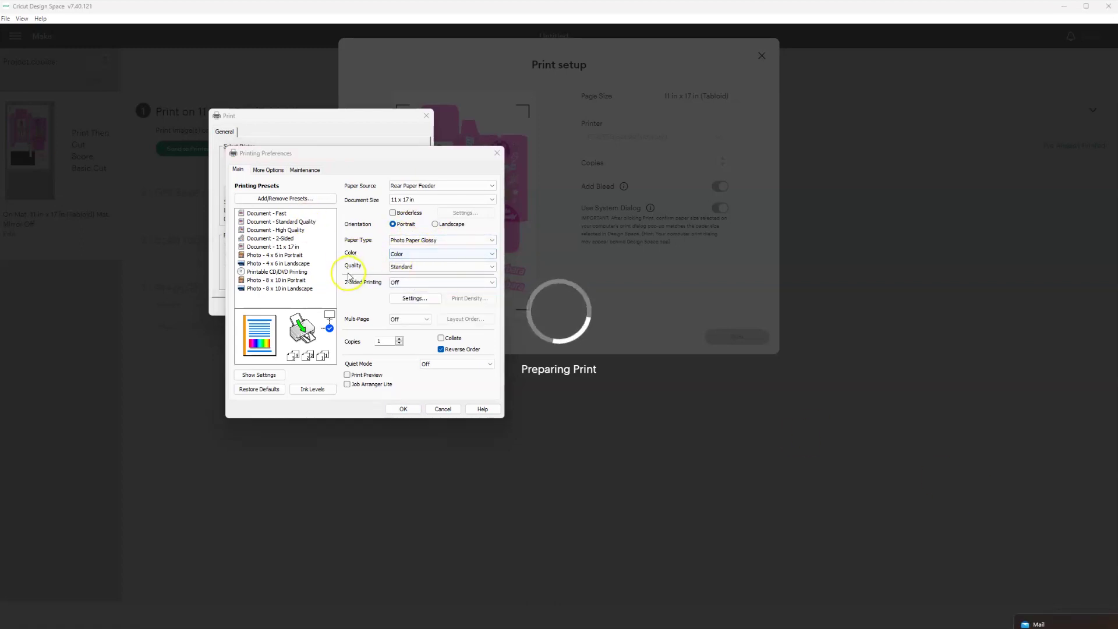
click(411, 267)
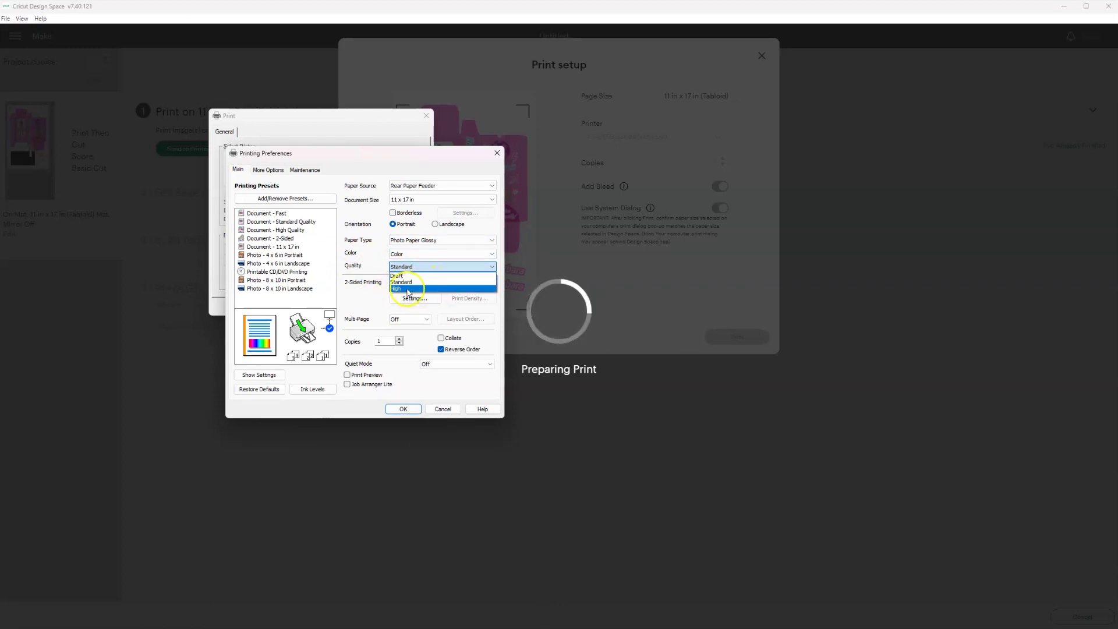
click(402, 282)
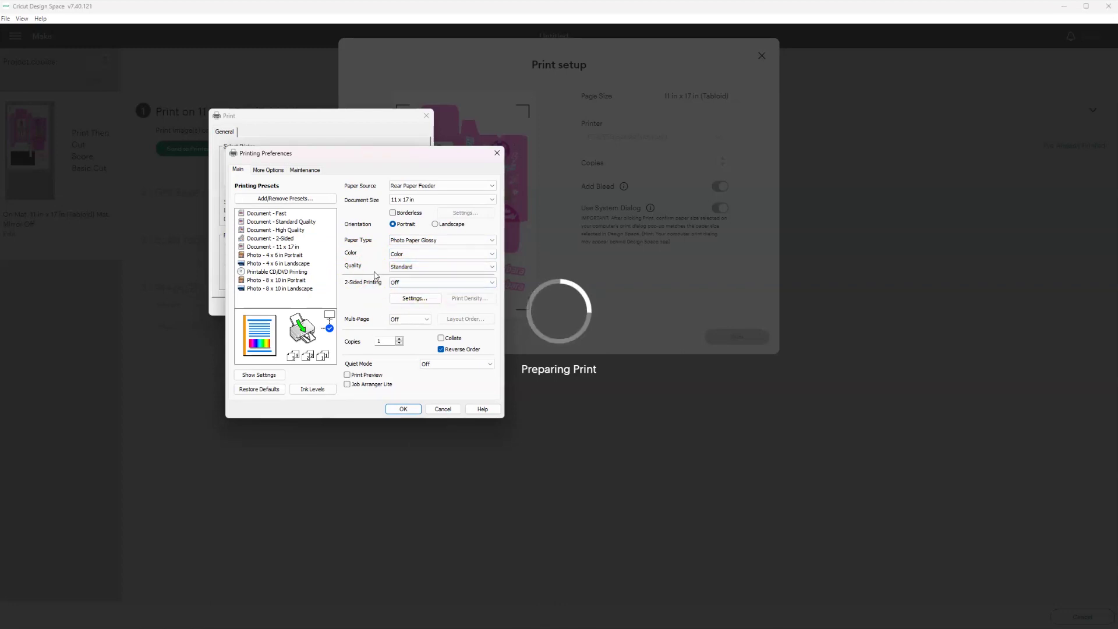
Step: Set color correction to Custom with Color Controls, Adobe RGB mode and gamma 1.8, and print the sheet
click(274, 169)
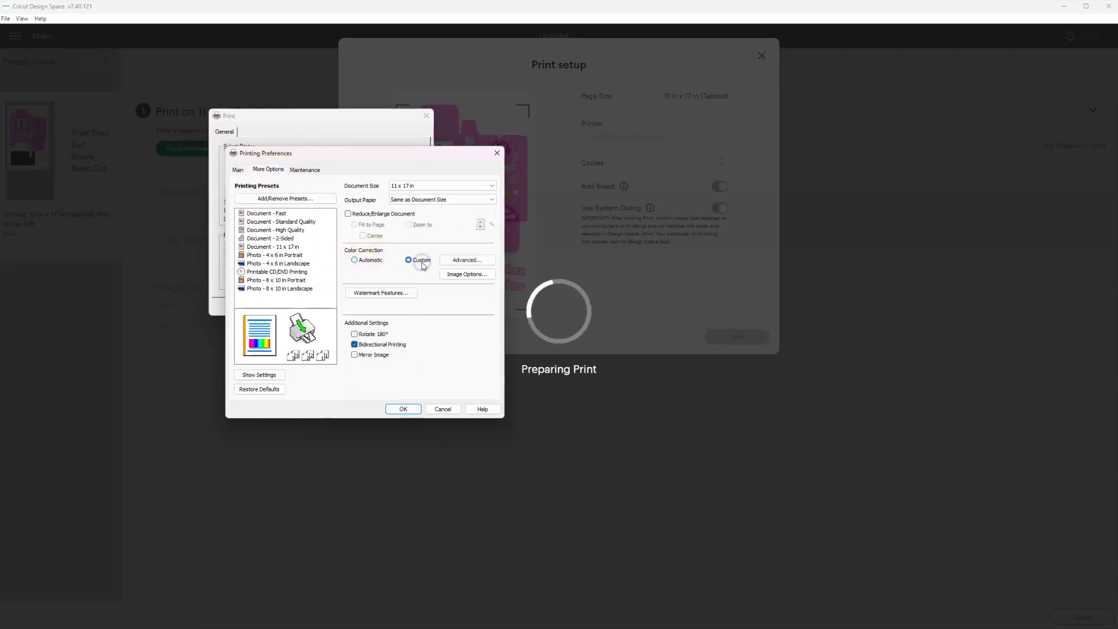
click(457, 261)
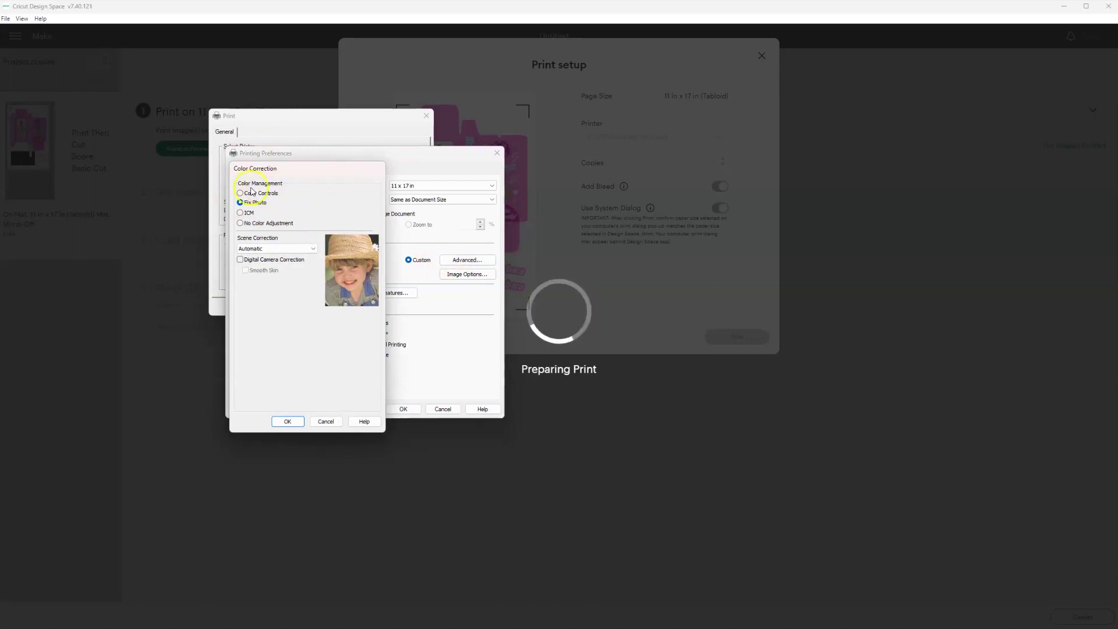
click(254, 195)
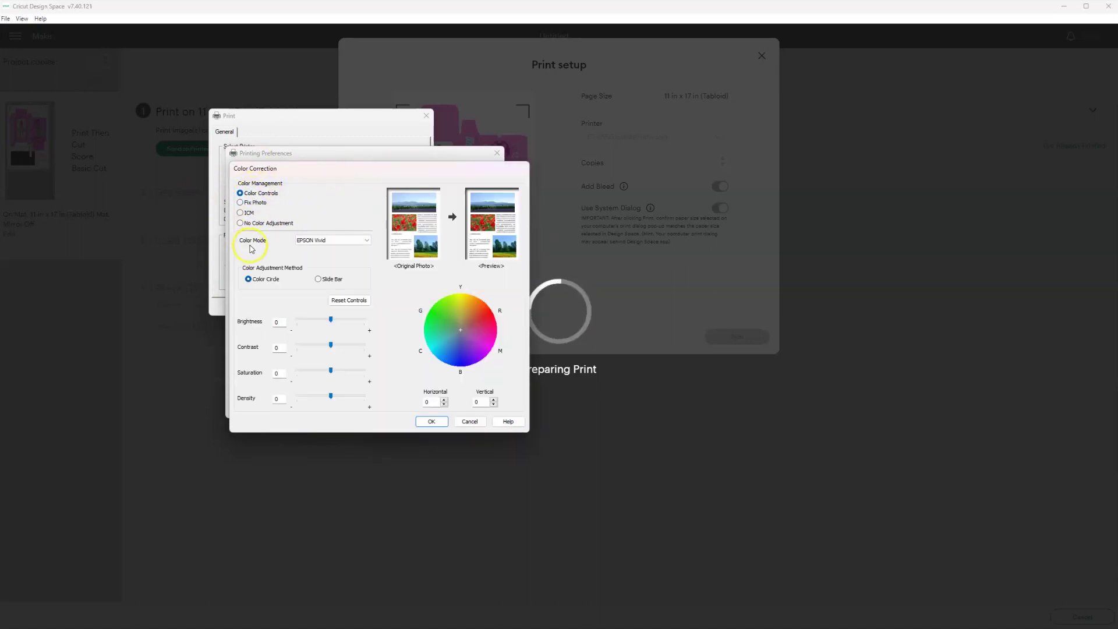
click(334, 240)
click(301, 258)
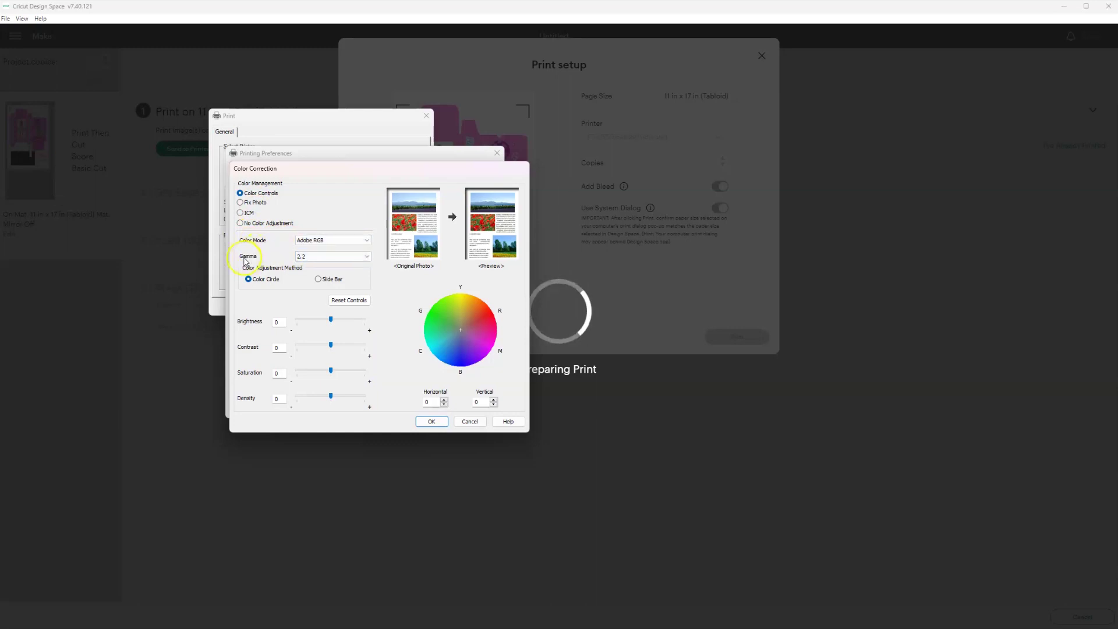
click(315, 262)
click(315, 268)
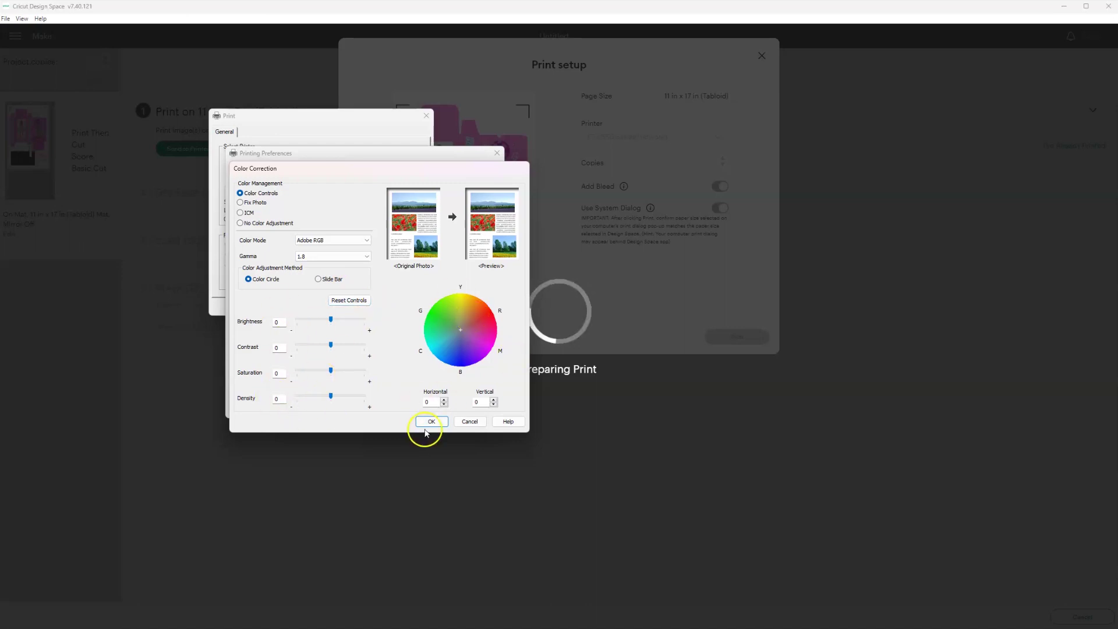
click(430, 422)
click(393, 412)
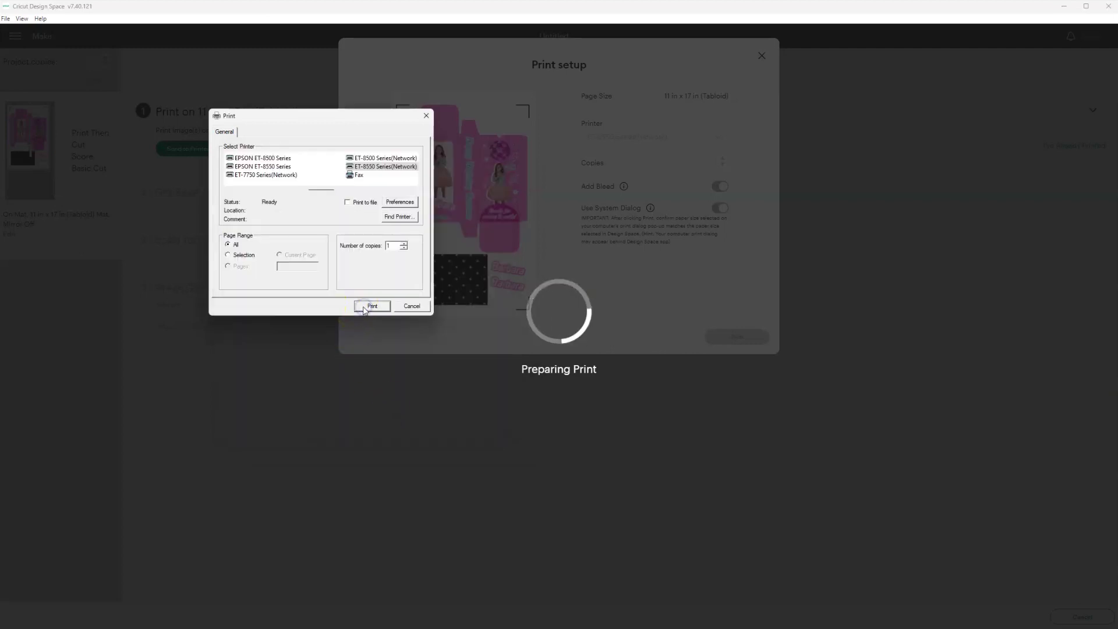
click(371, 307)
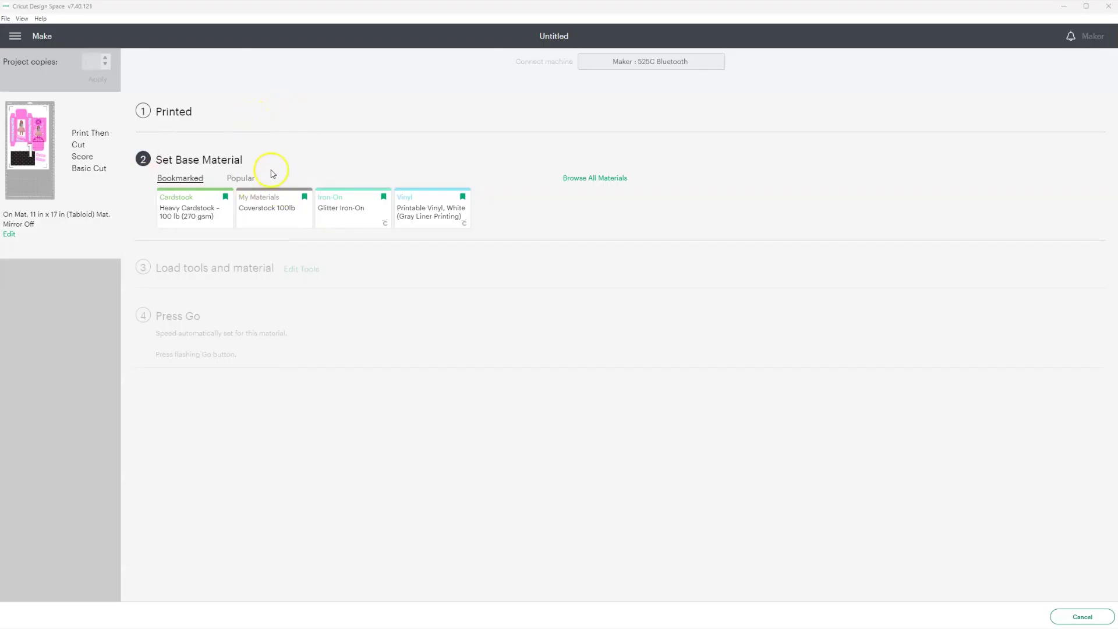
Step: Set the base material to Heavy Cardstock – 100 lb (270 gsm) with More pressure, choose the Single Scoring Wheel, and finish the job
click(195, 218)
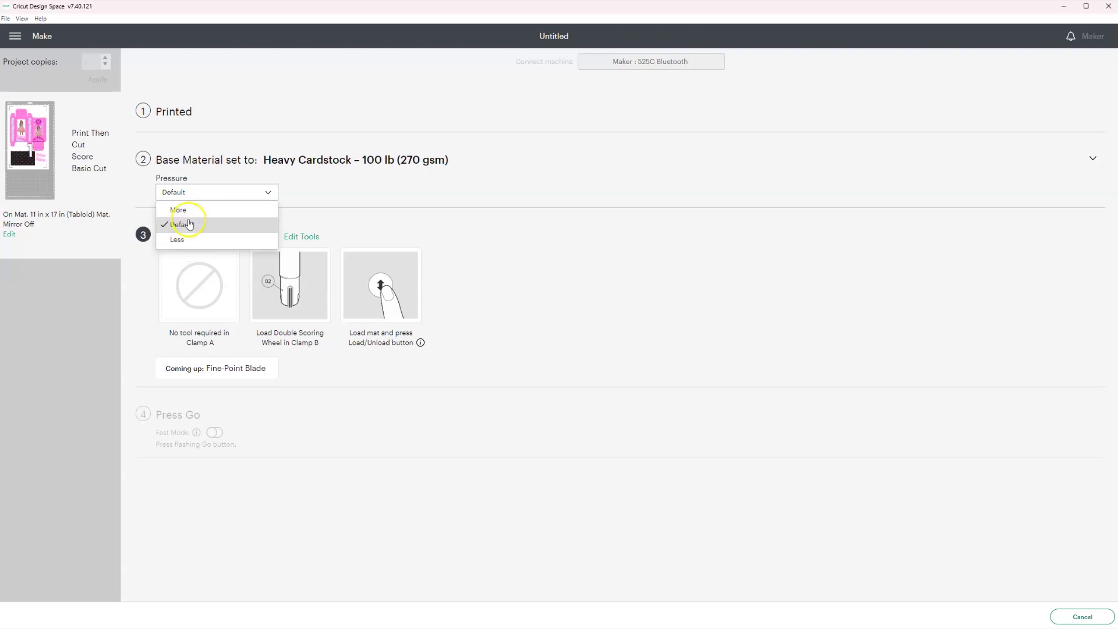
click(196, 210)
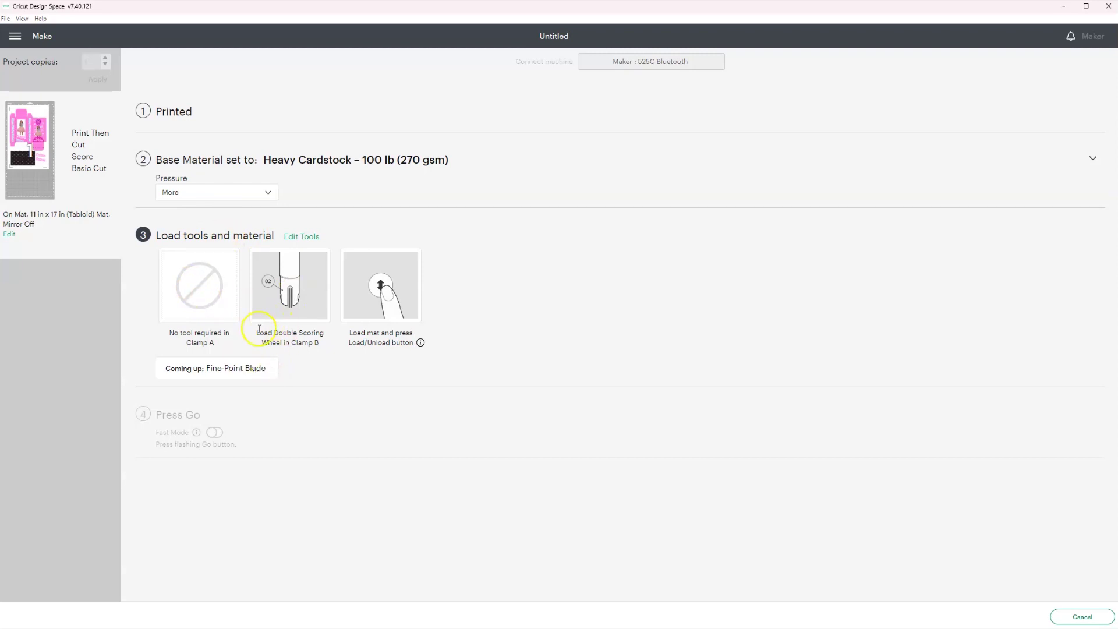
click(305, 237)
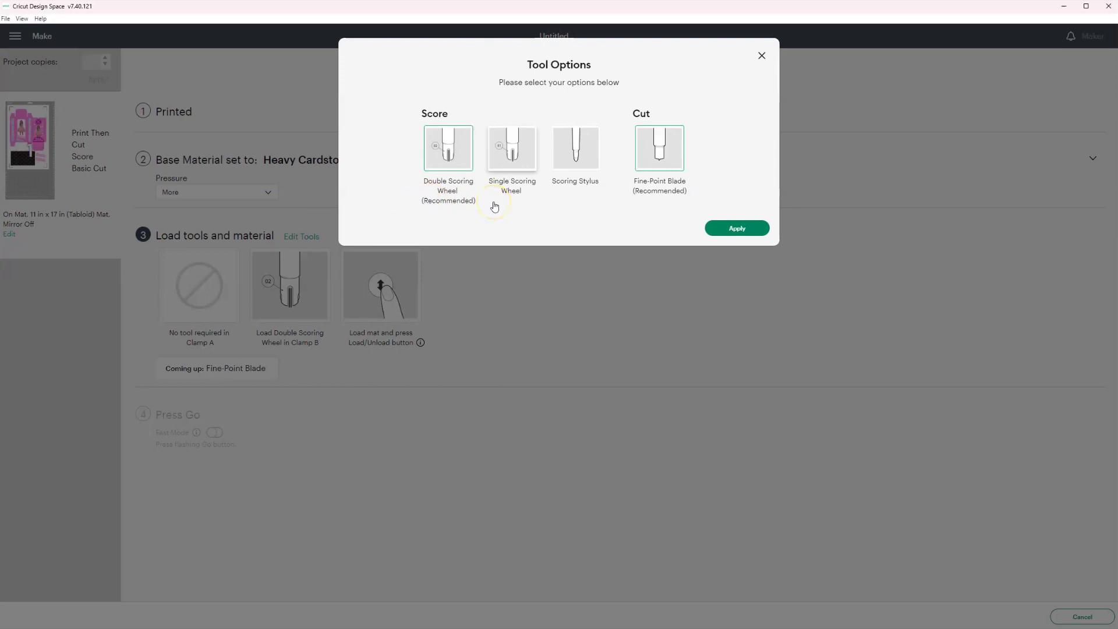
click(509, 181)
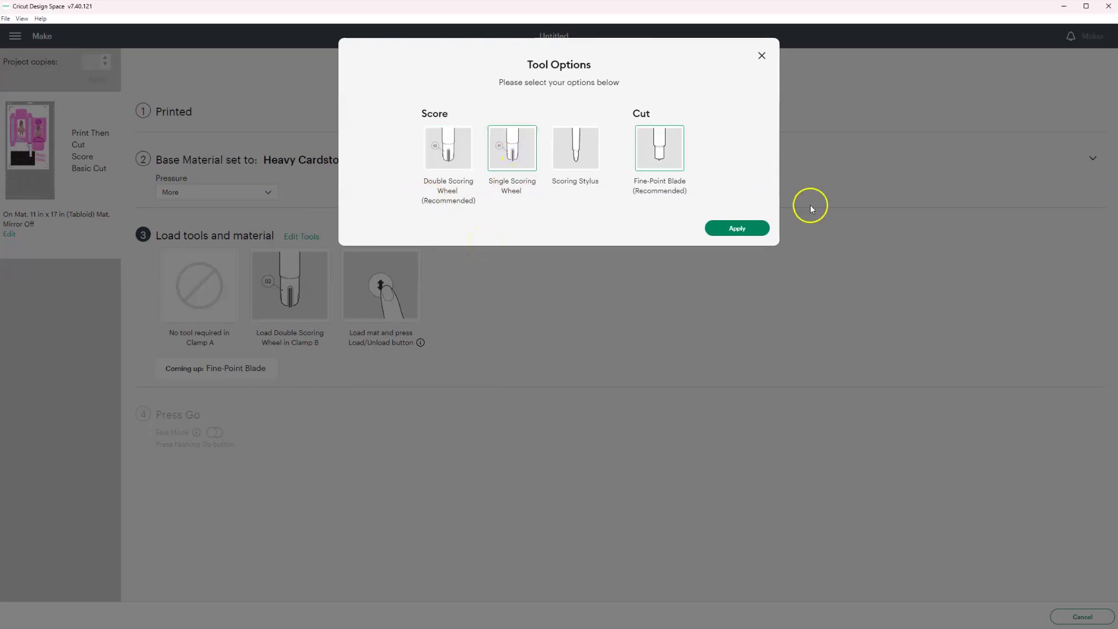
click(743, 229)
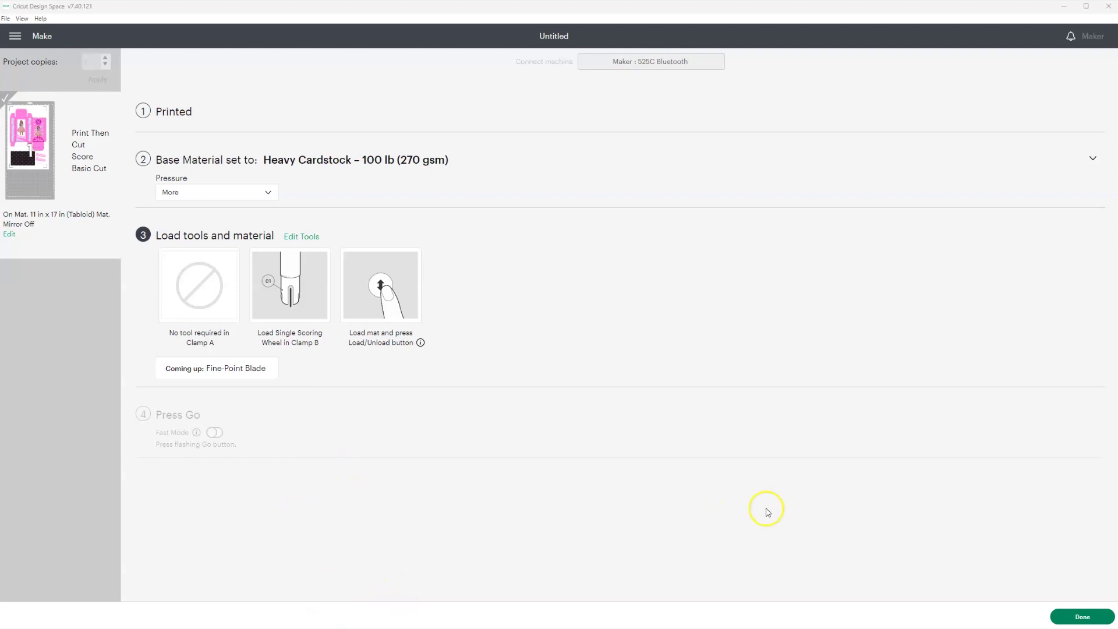
click(1082, 617)
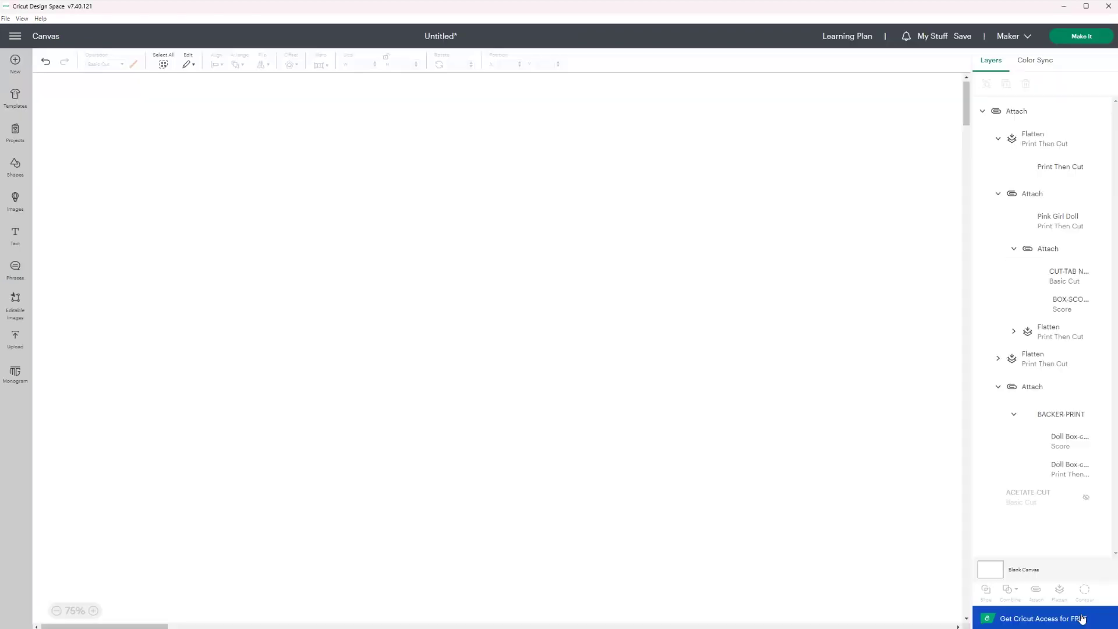
Step: Show the ACETATE-CUT layer, hide the attached box group, and move the acetate piece to about X 9.3 in, Y 2.7 in
click(982, 112)
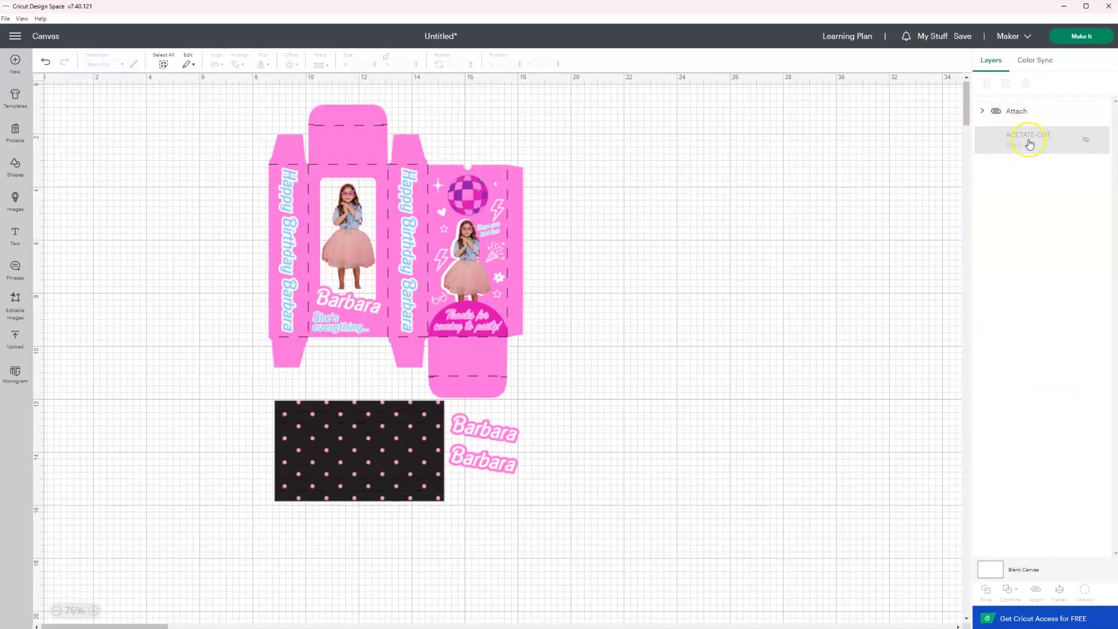
click(1085, 143)
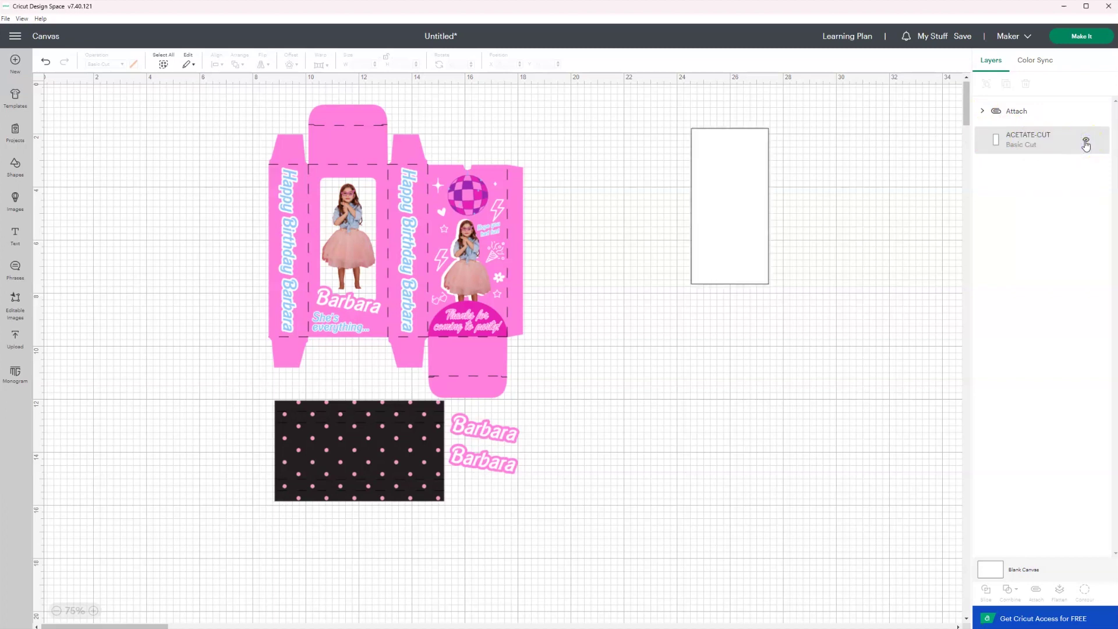
click(994, 111)
click(996, 110)
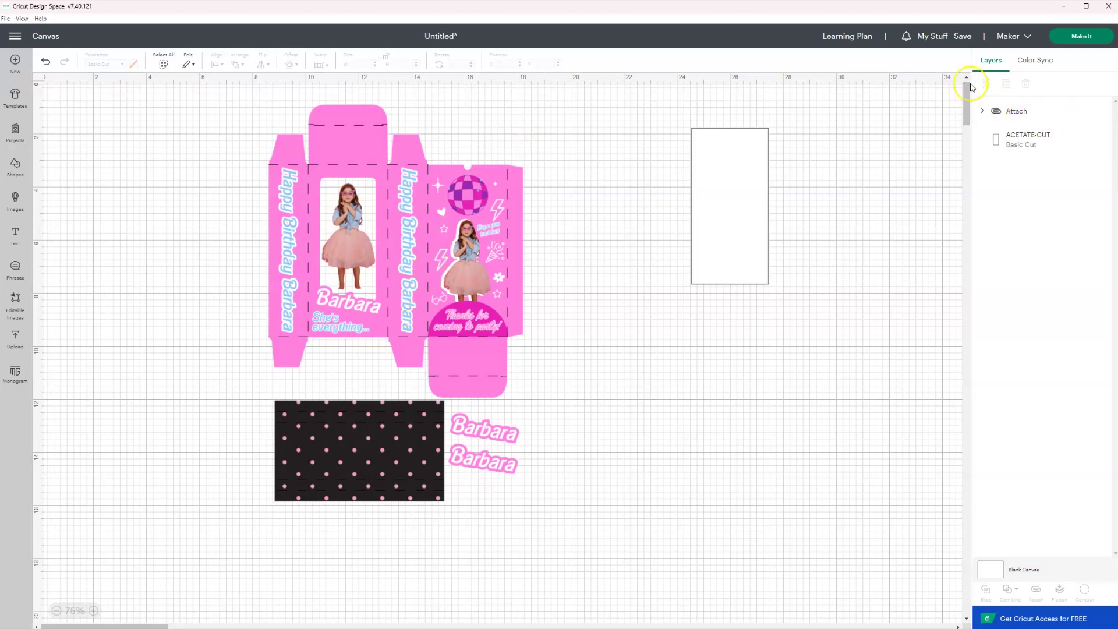
click(1087, 111)
drag(757, 180, 352, 200)
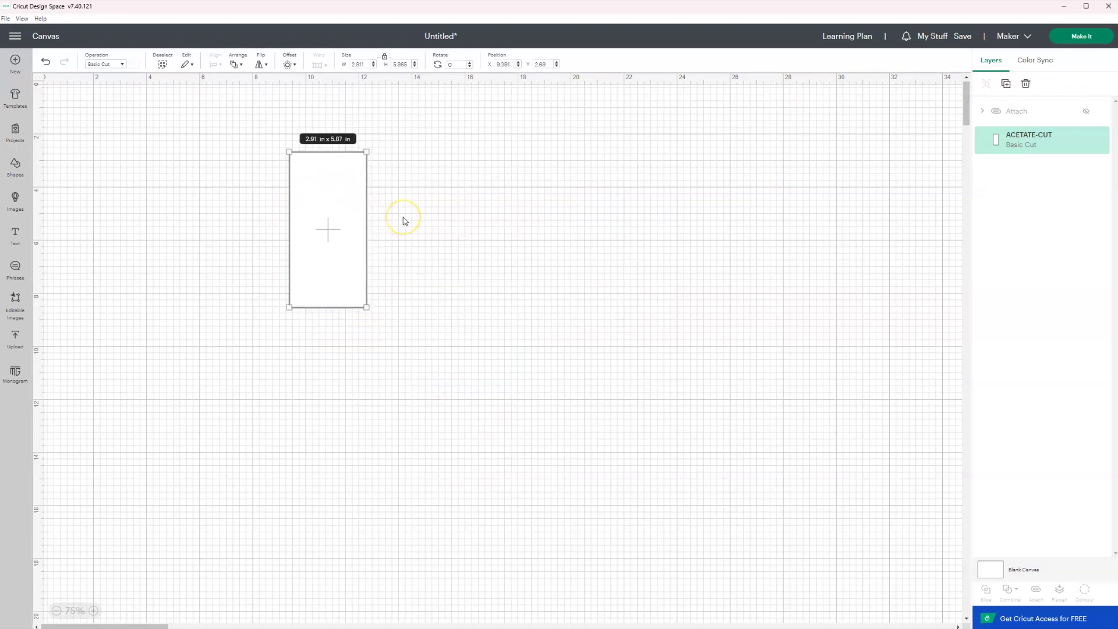
Step: Duplicate the acetate piece for a total of three on the canvas, deleting the surplus copy
key(ctrl+d)
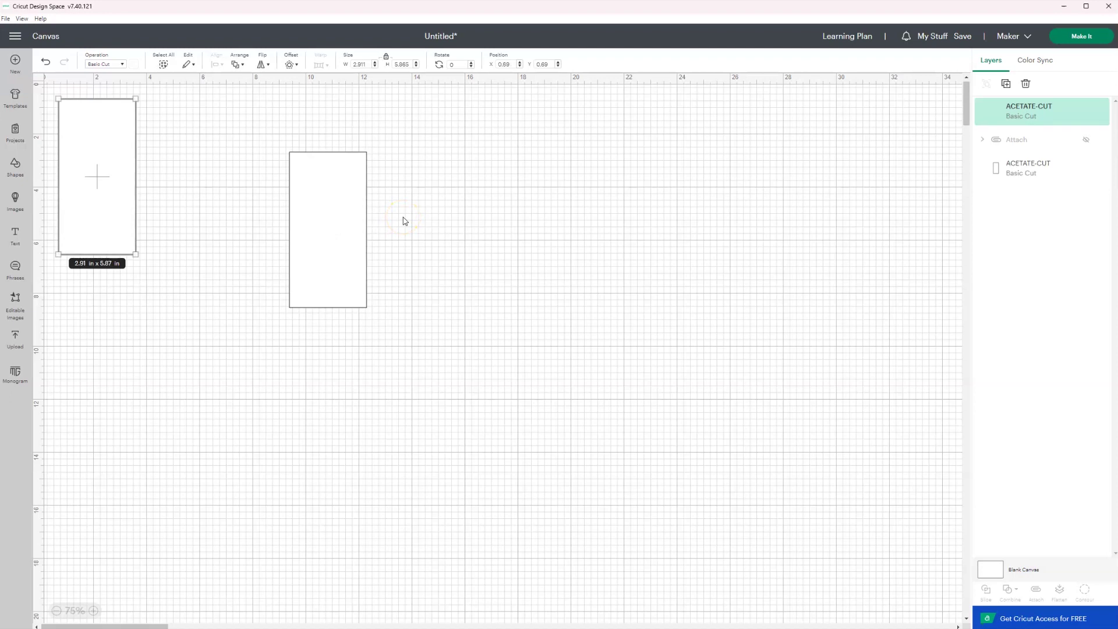
key(ctrl+d)
key(ctrl+d)
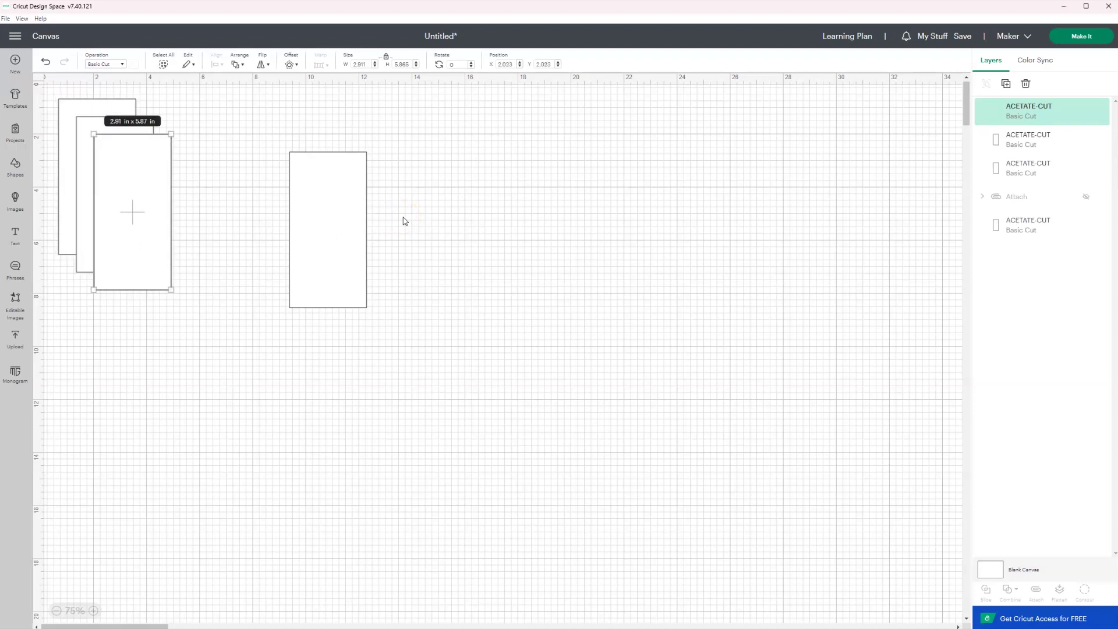
key(Delete)
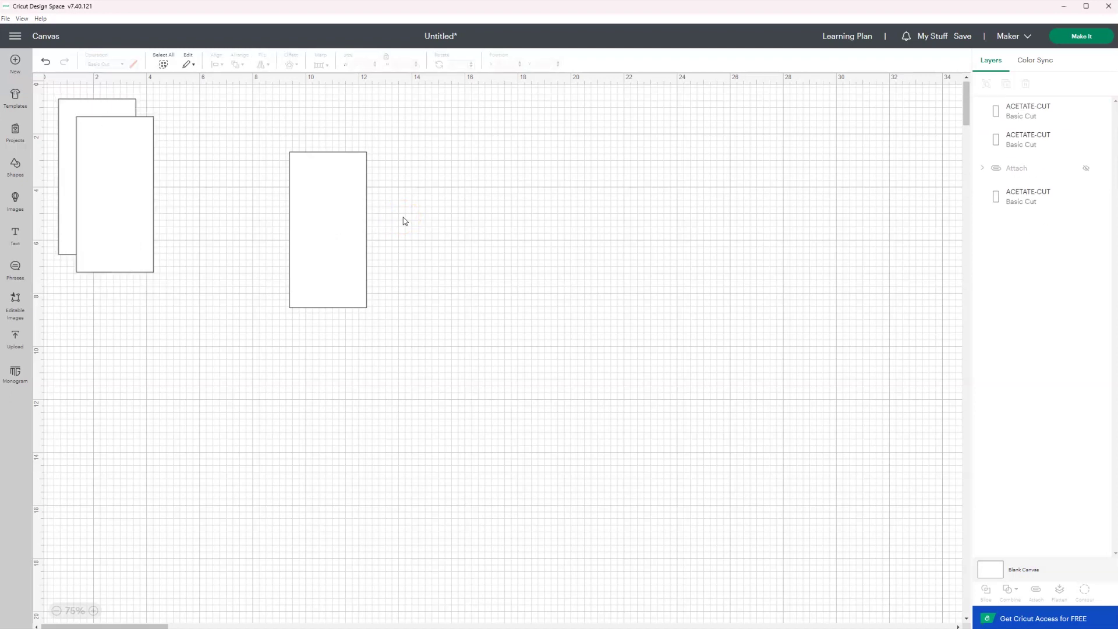
Step: Send the acetate pieces to be made on a 12 in x 12 in mat and continue to the material setup
click(1079, 37)
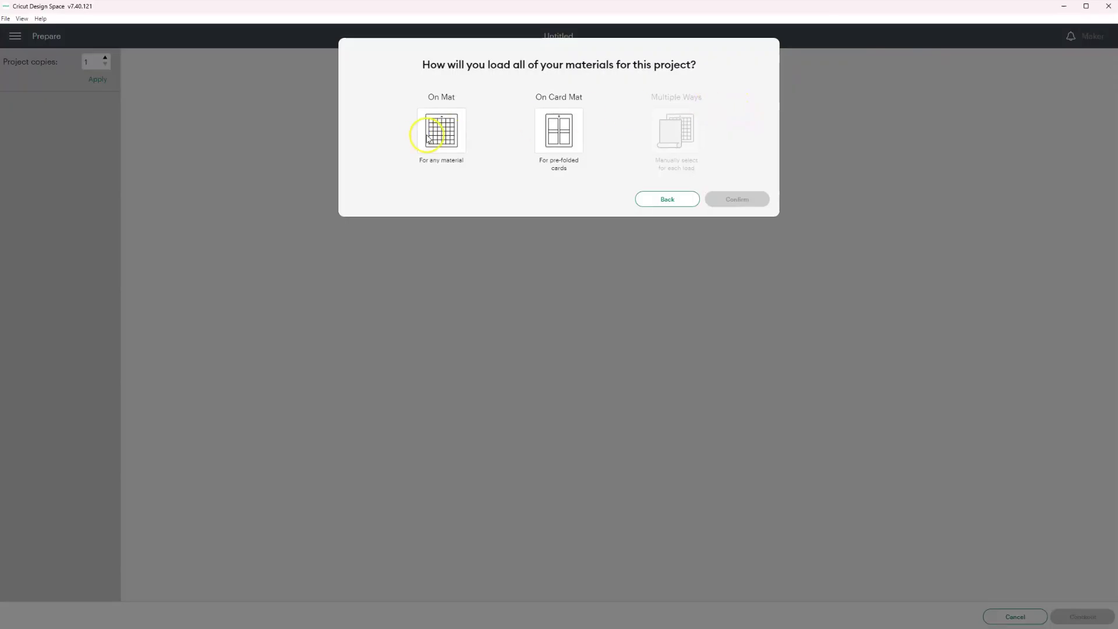
click(434, 128)
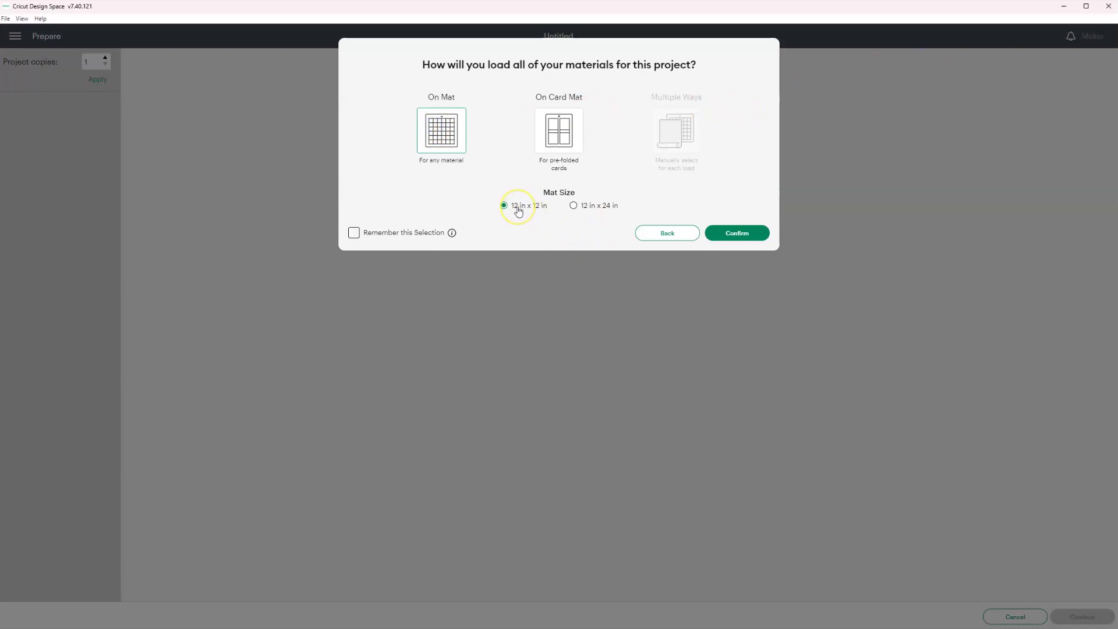
click(738, 234)
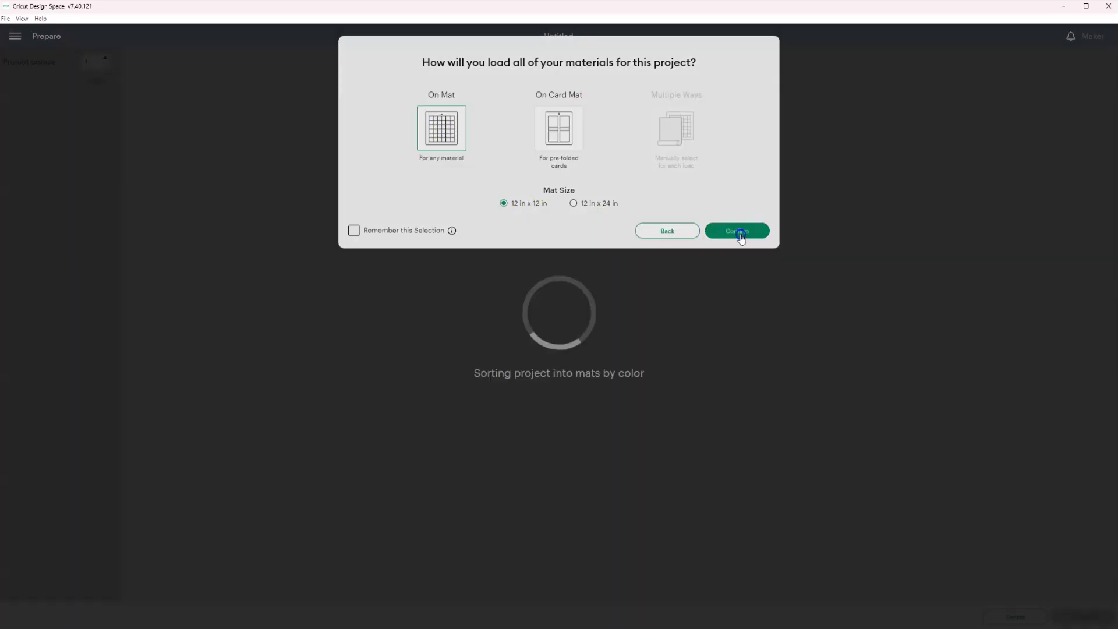
click(751, 236)
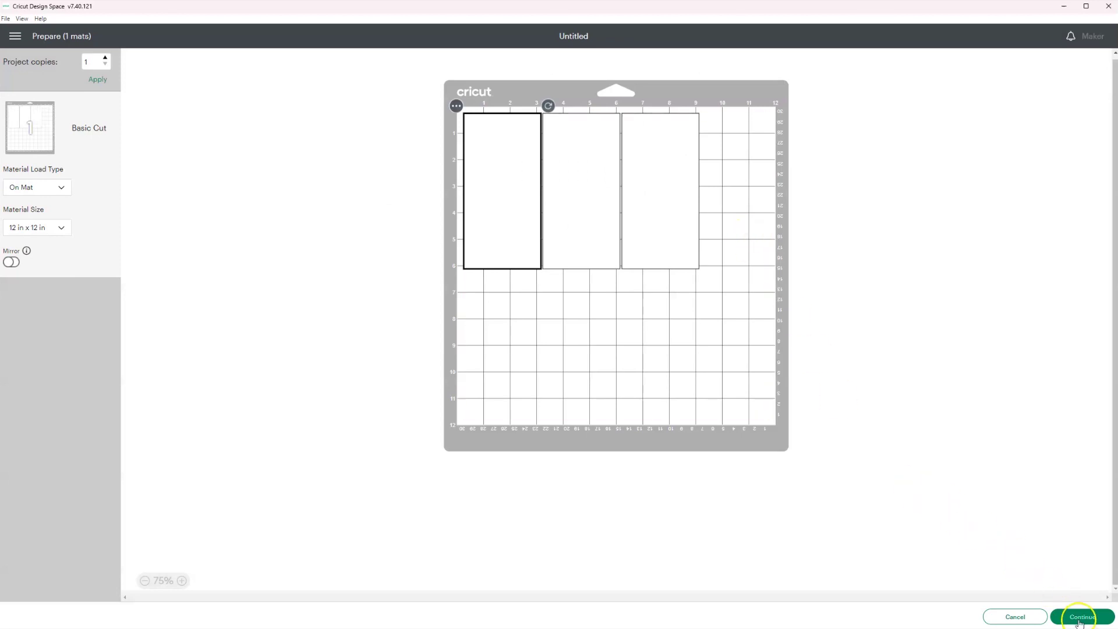
click(1081, 617)
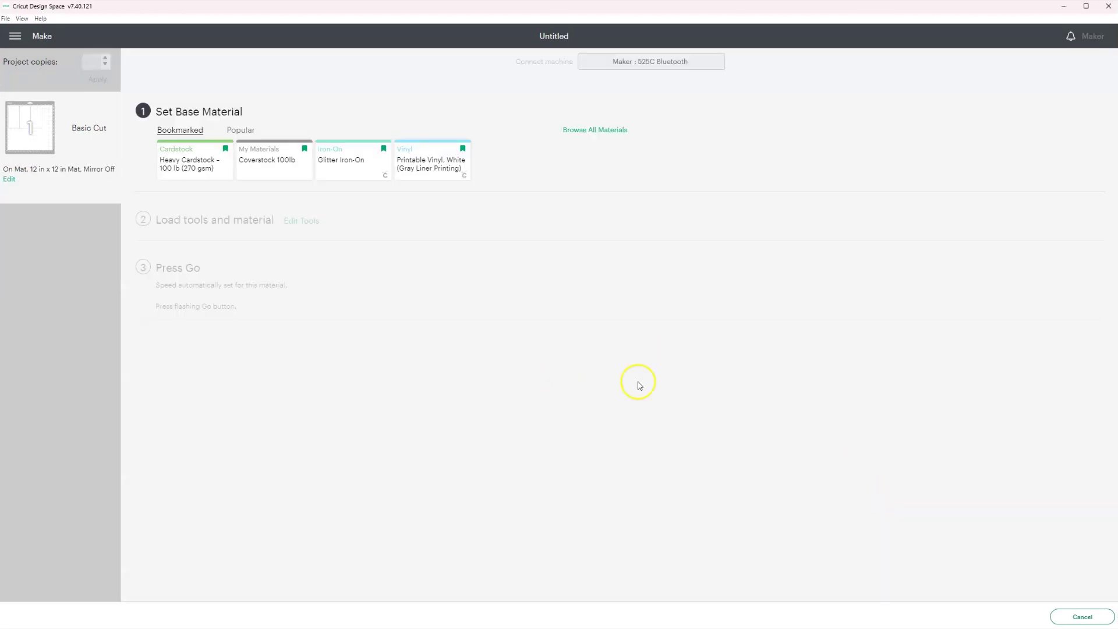
Step: Search the full materials list for acetate and select Acetate as the base material
click(576, 132)
click(692, 88)
text(ace)
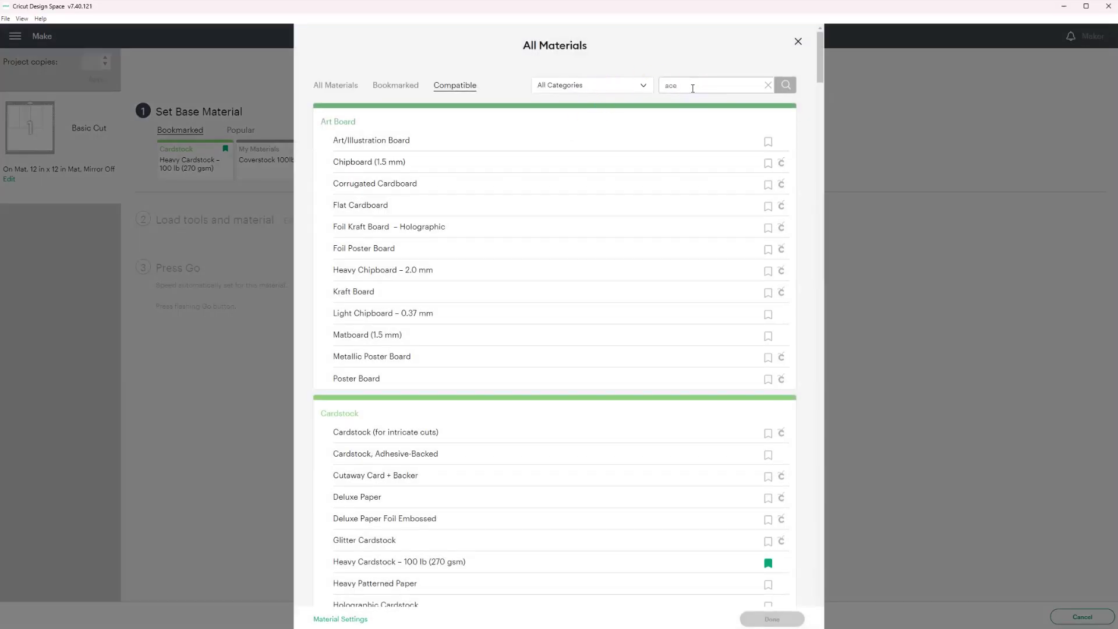
text(tate)
key(Return)
click(363, 136)
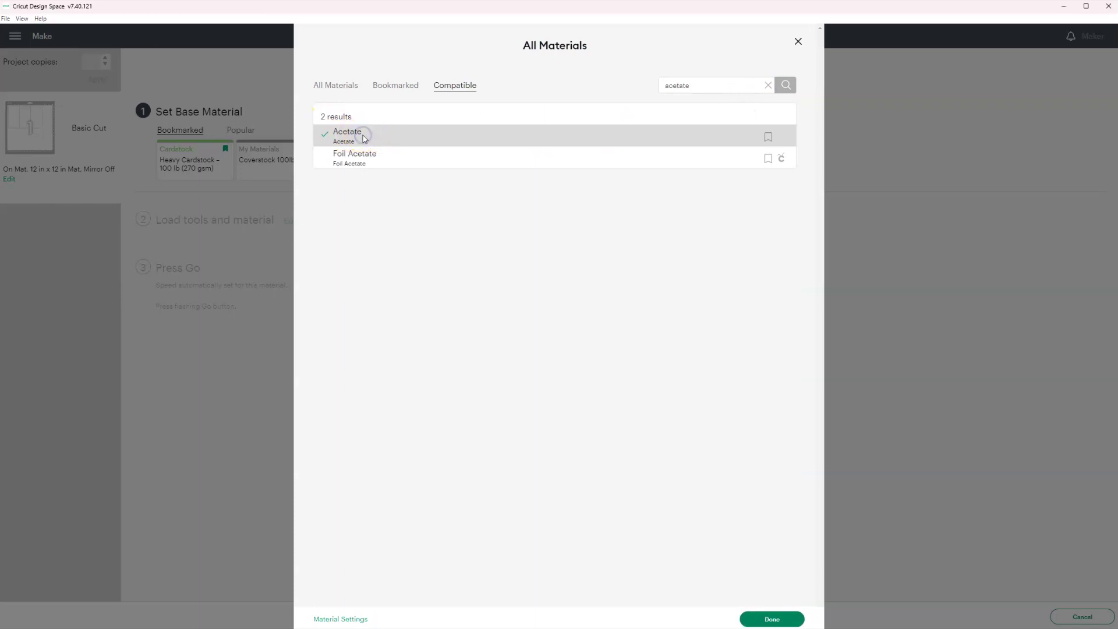